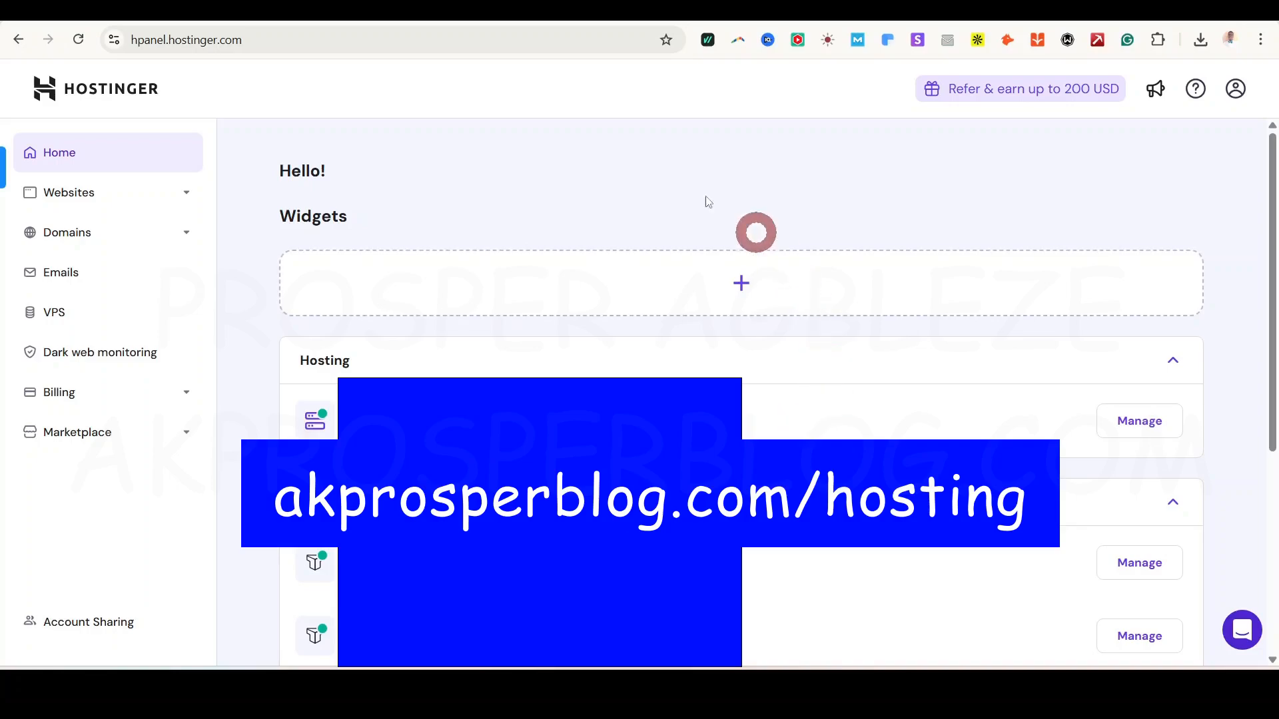
Step: Add a Hostinger Website Builder site to the Business Web Hosting plan and open the pre-made templates in a separate browser tab
{"action": "left_click", "coordinate": [66, 194]}
{"action": "left_click", "coordinate": [90, 234]}
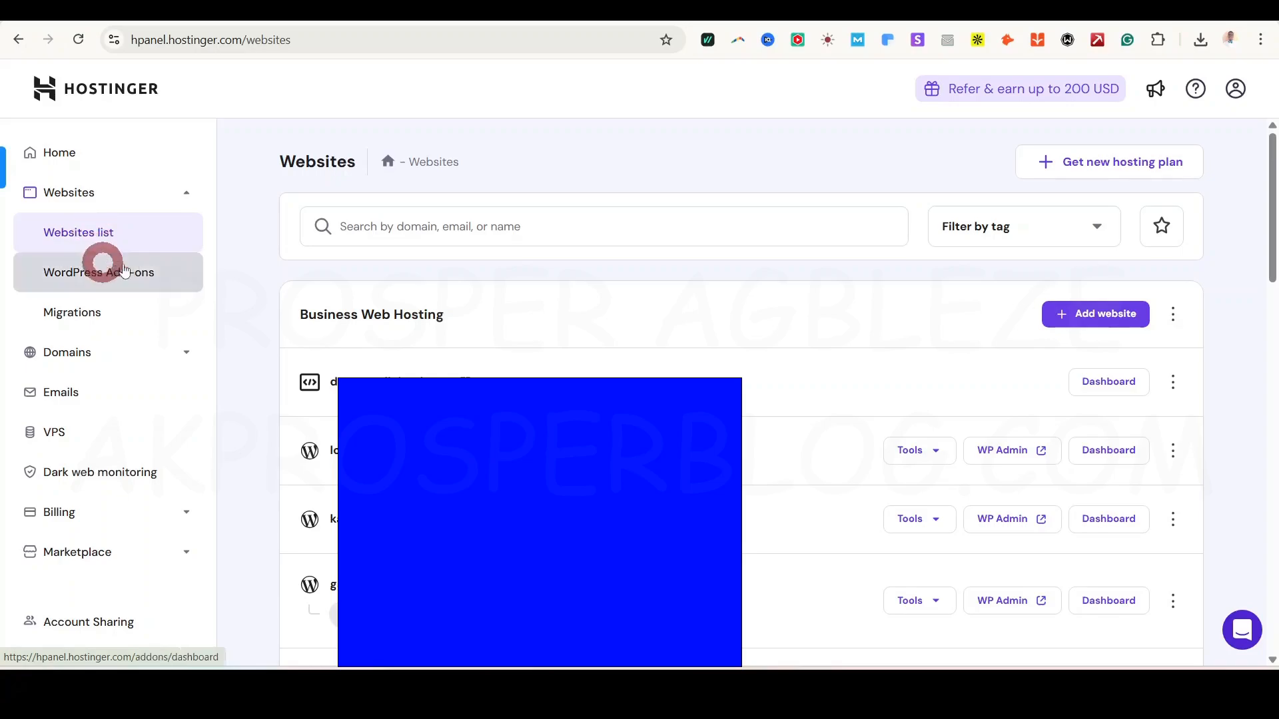
{"action": "left_click", "coordinate": [1094, 319]}
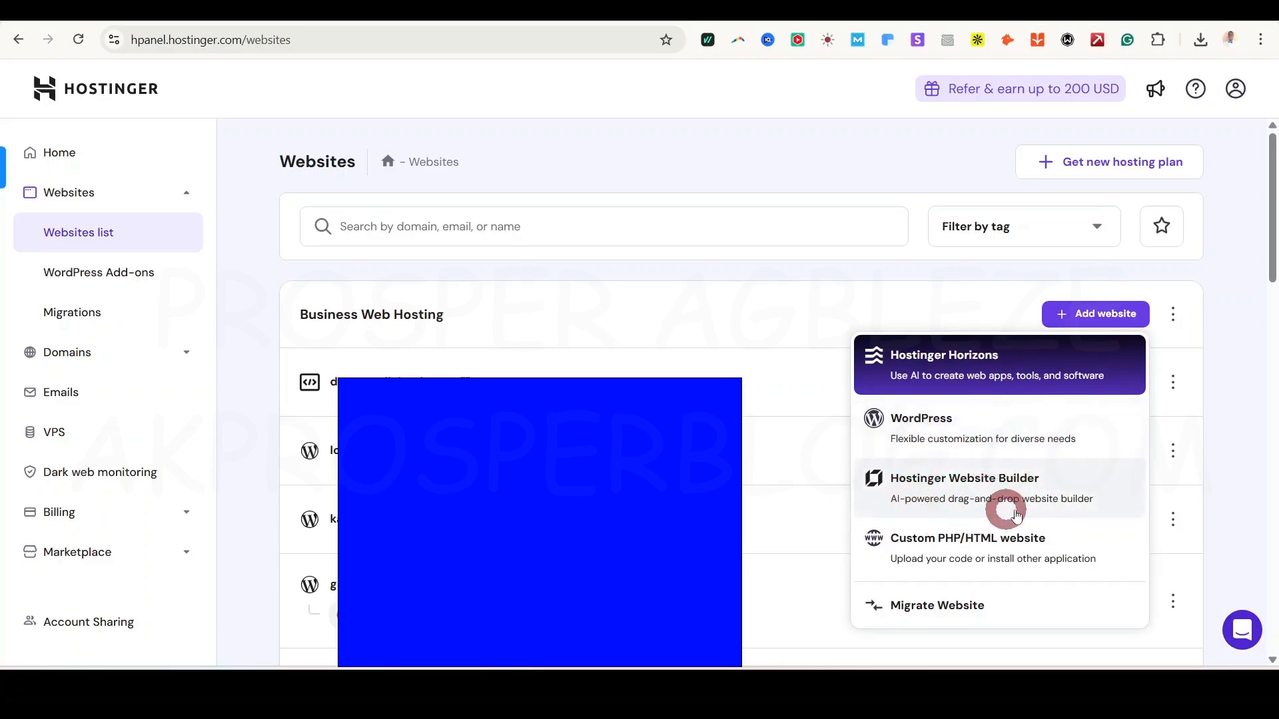
{"action": "left_click", "coordinate": [972, 484]}
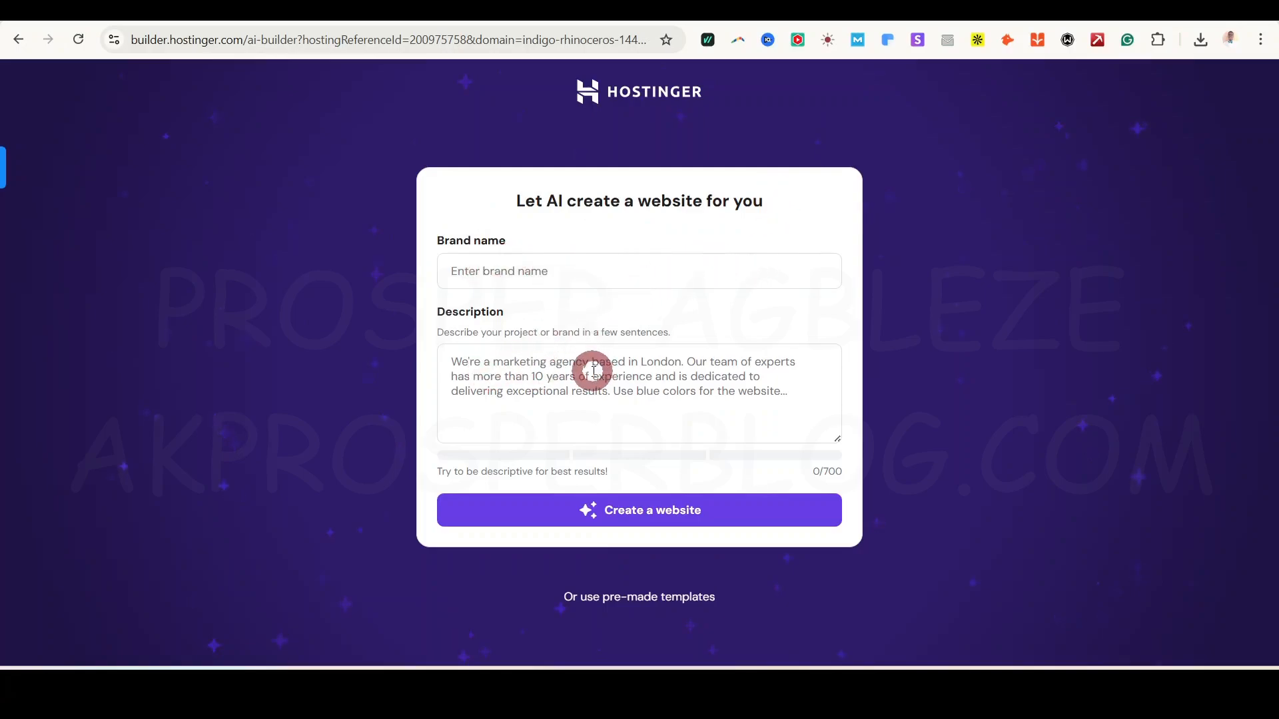
{"action": "right_click", "coordinate": [610, 598]}
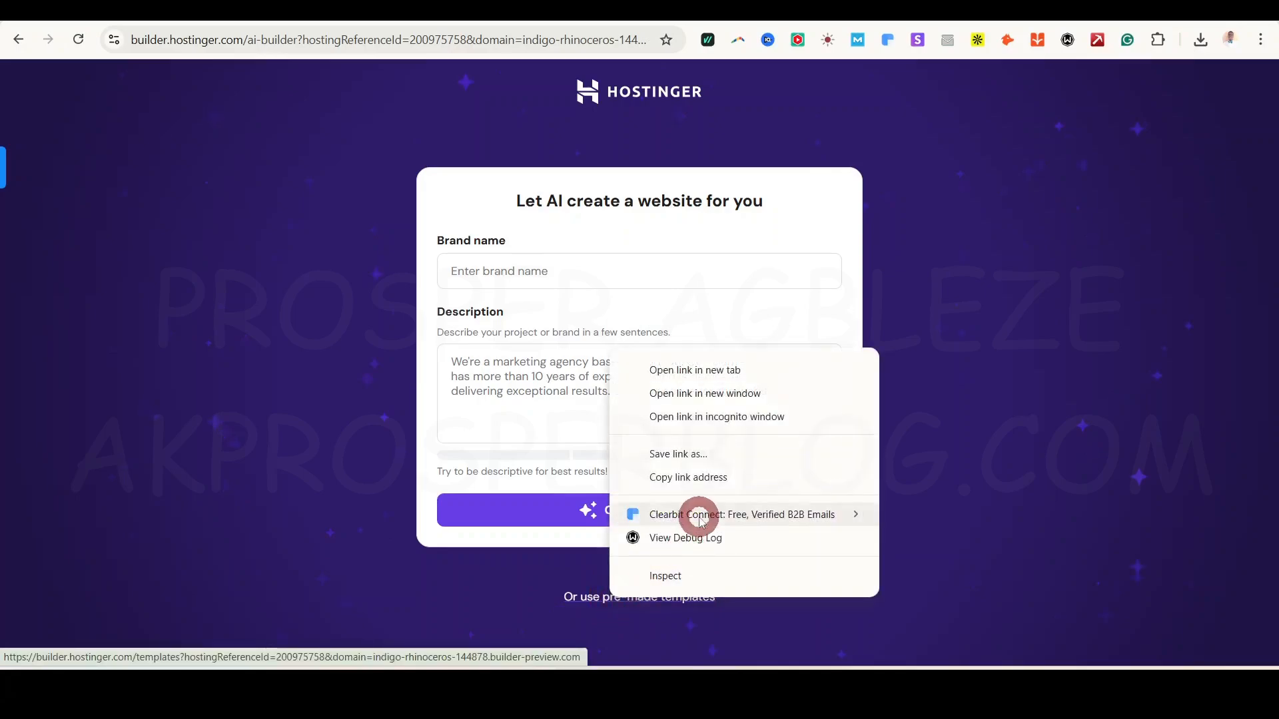
{"action": "left_click", "coordinate": [692, 371]}
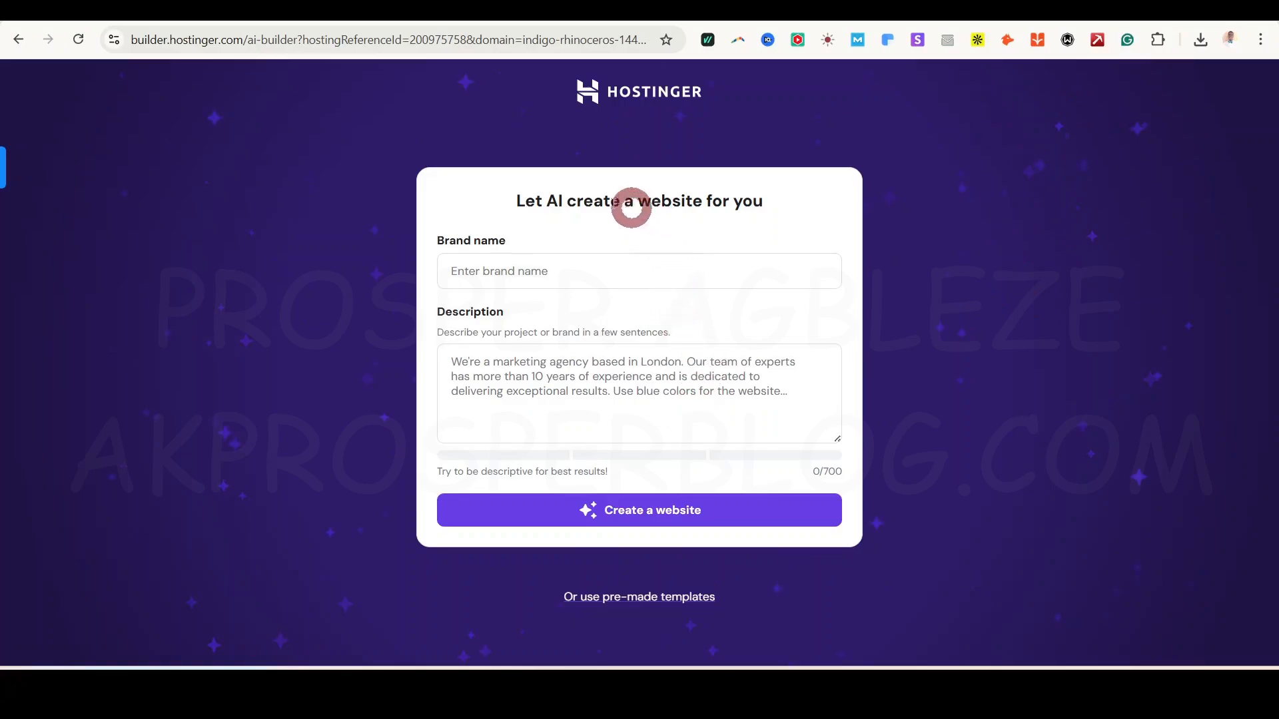
Step: Enter "Prosper Website Design Agency" as the brand name for the AI-created website
{"action": "left_click", "coordinate": [577, 272]}
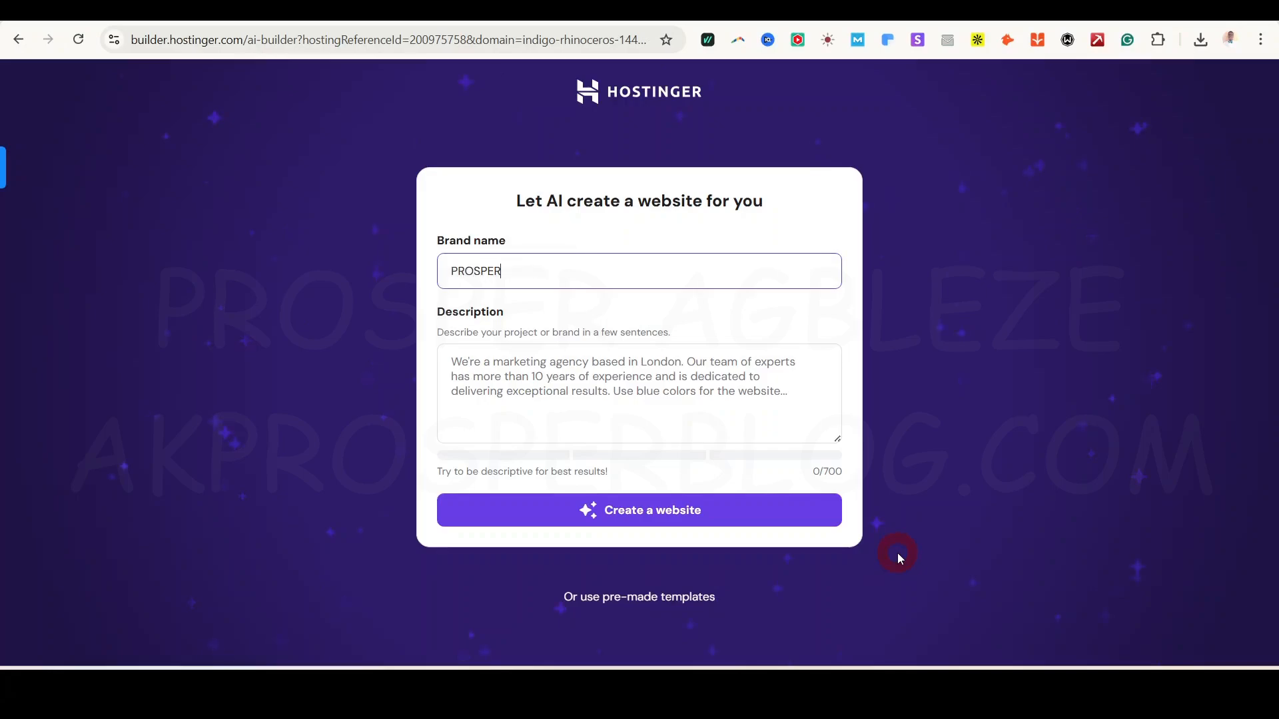
{"action": "key", "text": "ctrl"}
{"action": "key", "text": "ctrl+a"}
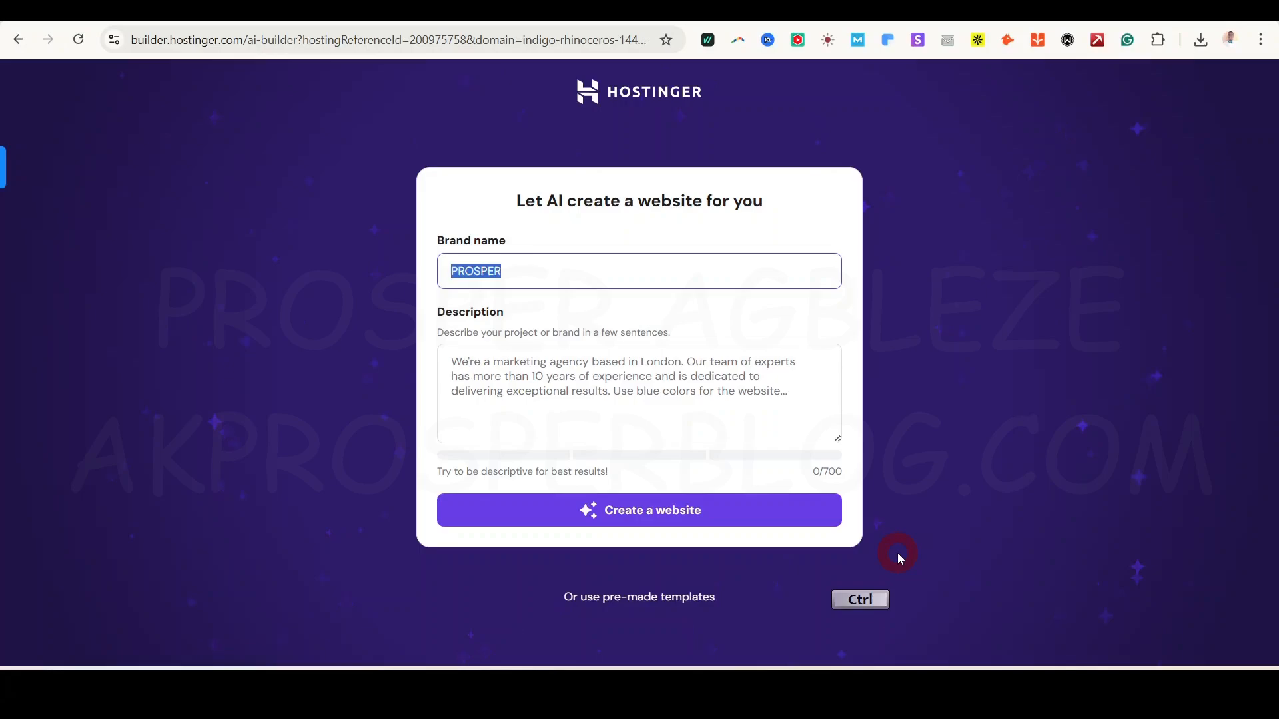
{"action": "type", "text": "Prosper Website Design"}
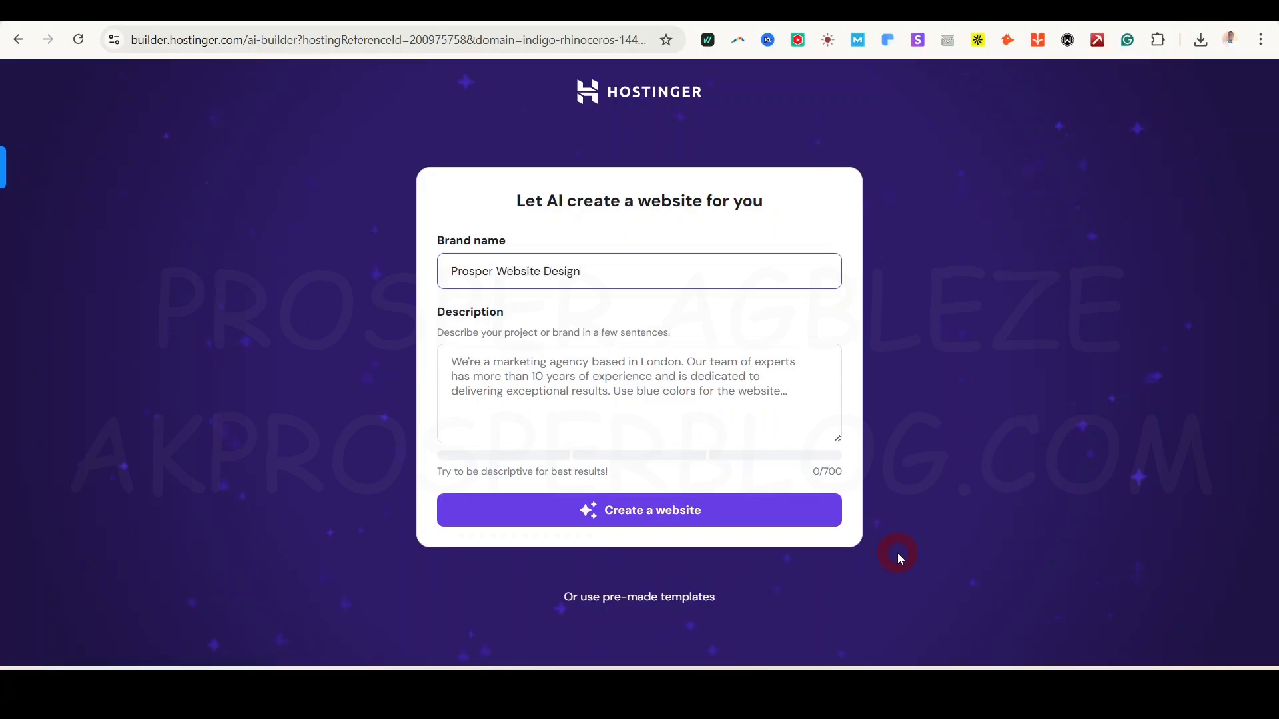
{"action": "type", "text": " Agency"}
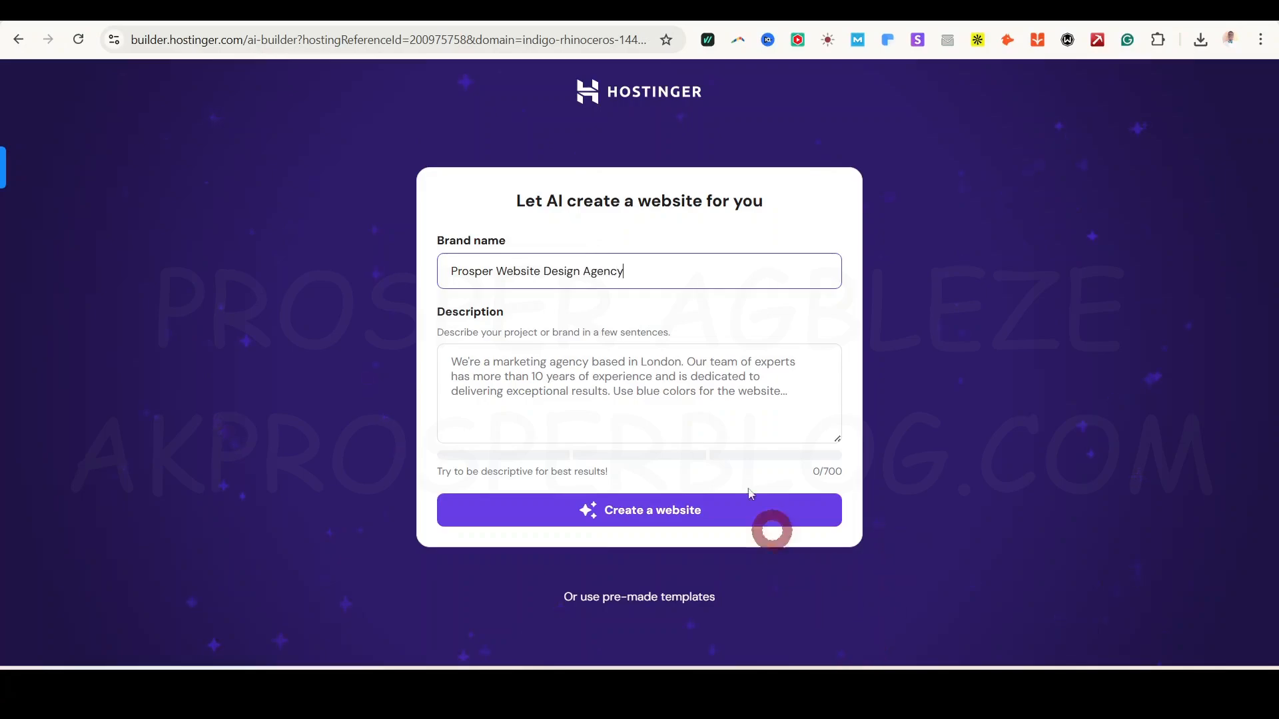
Step: Describe the brand as a professional website design agency in Lagos, Nigeria, creating responsive, SEO-optimized and well-designed websites for all kinds of businesses and organizations
{"action": "left_click", "coordinate": [513, 375]}
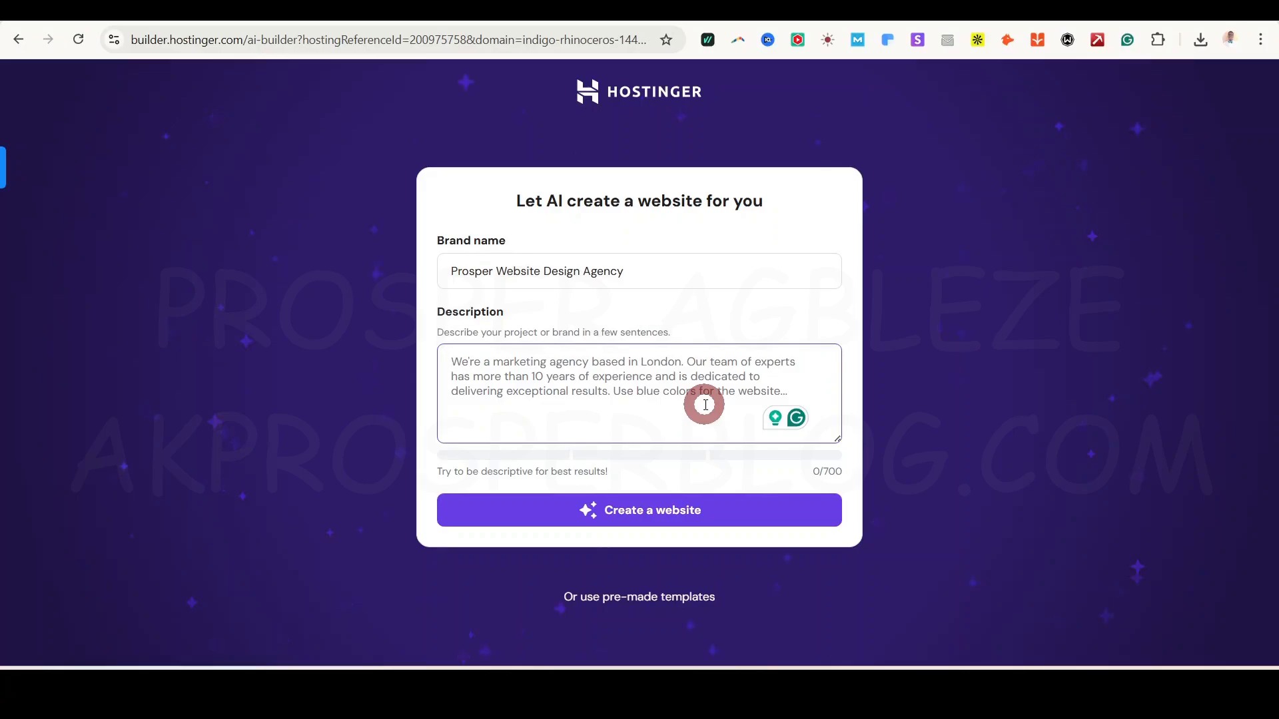
{"action": "type", "text": "We are a professional website design agency based in Lagos Nigeria. We create repensive, SEO optimized and well designed website for all kinds of business and organizations."}
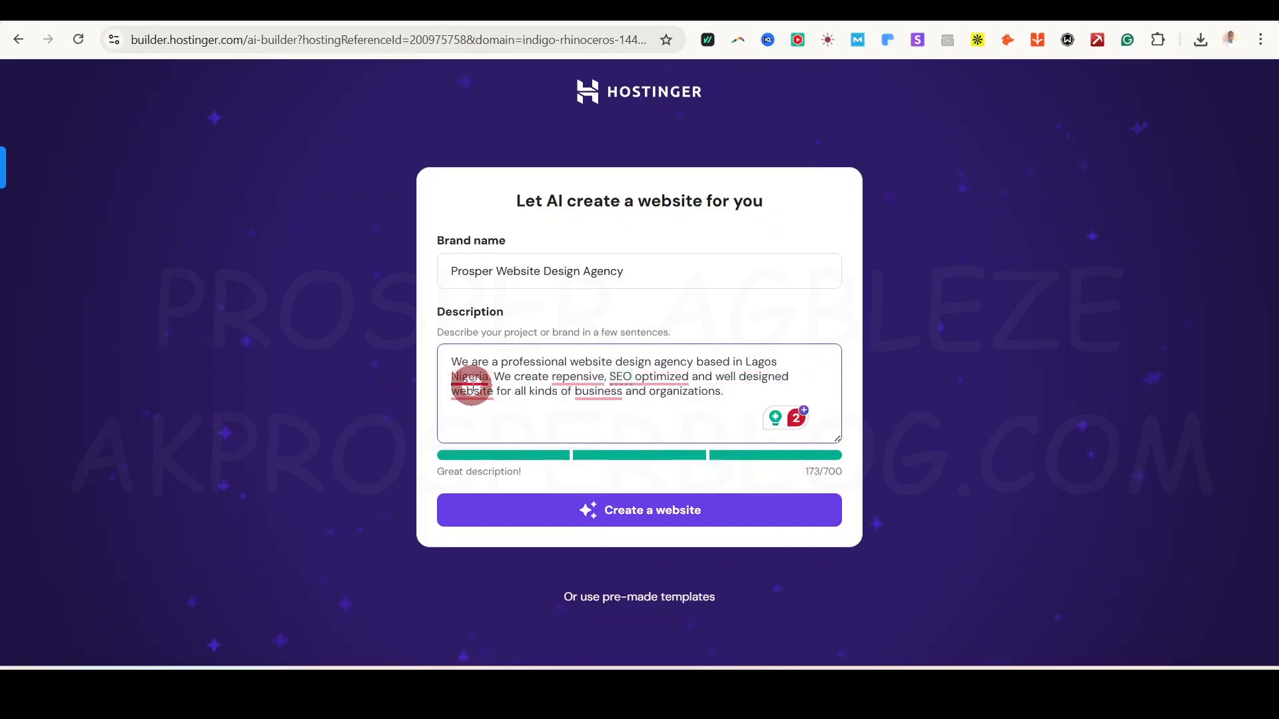
{"action": "left_click", "coordinate": [523, 418]}
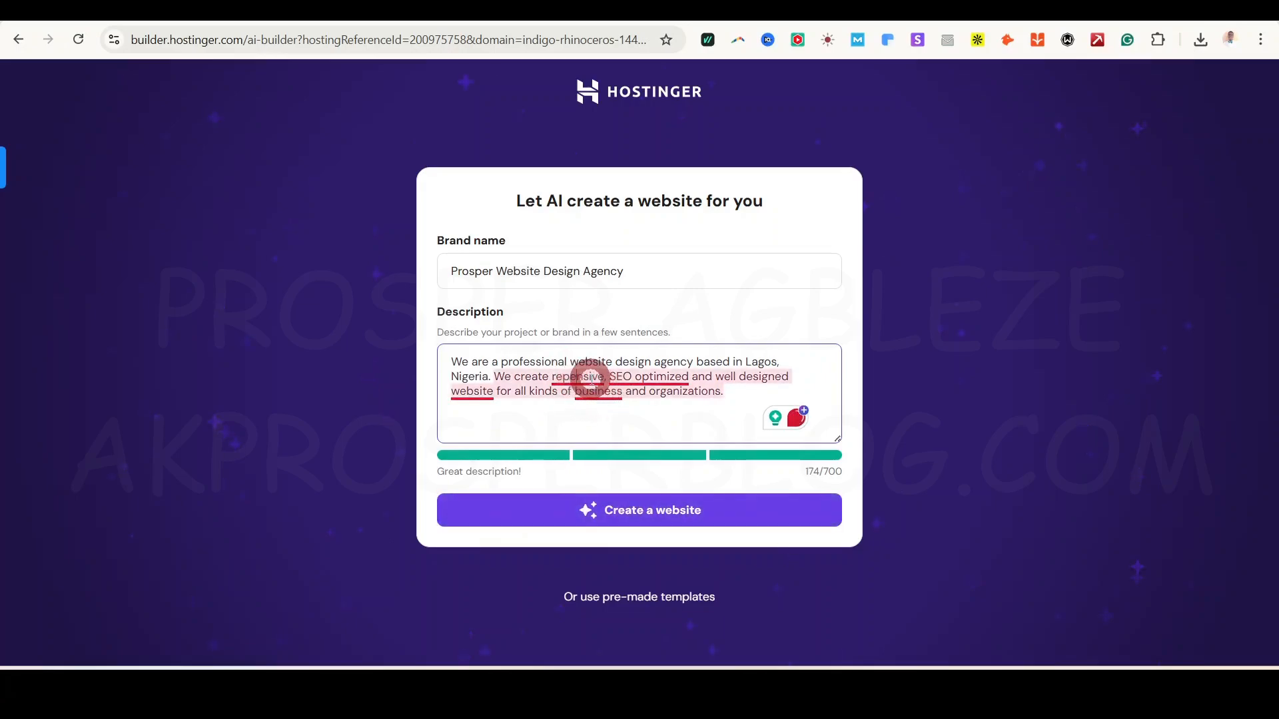
{"action": "left_click", "coordinate": [661, 378]}
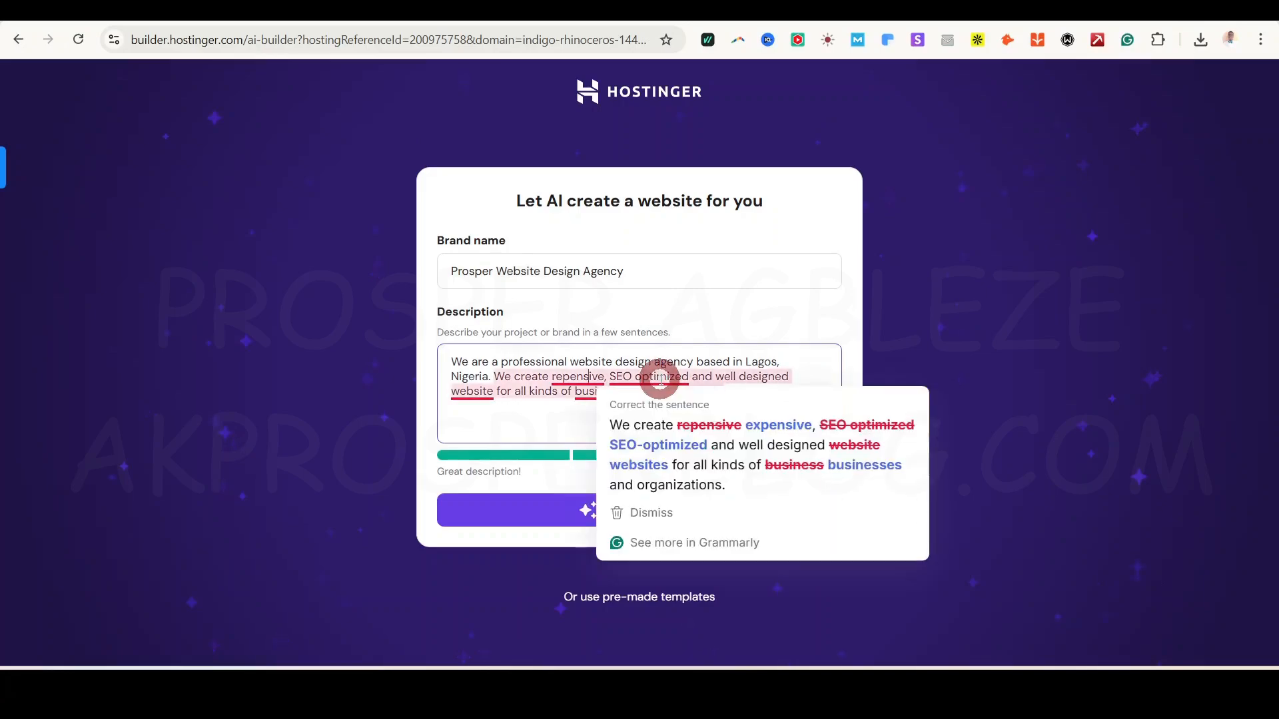
{"action": "left_click", "coordinate": [659, 413]}
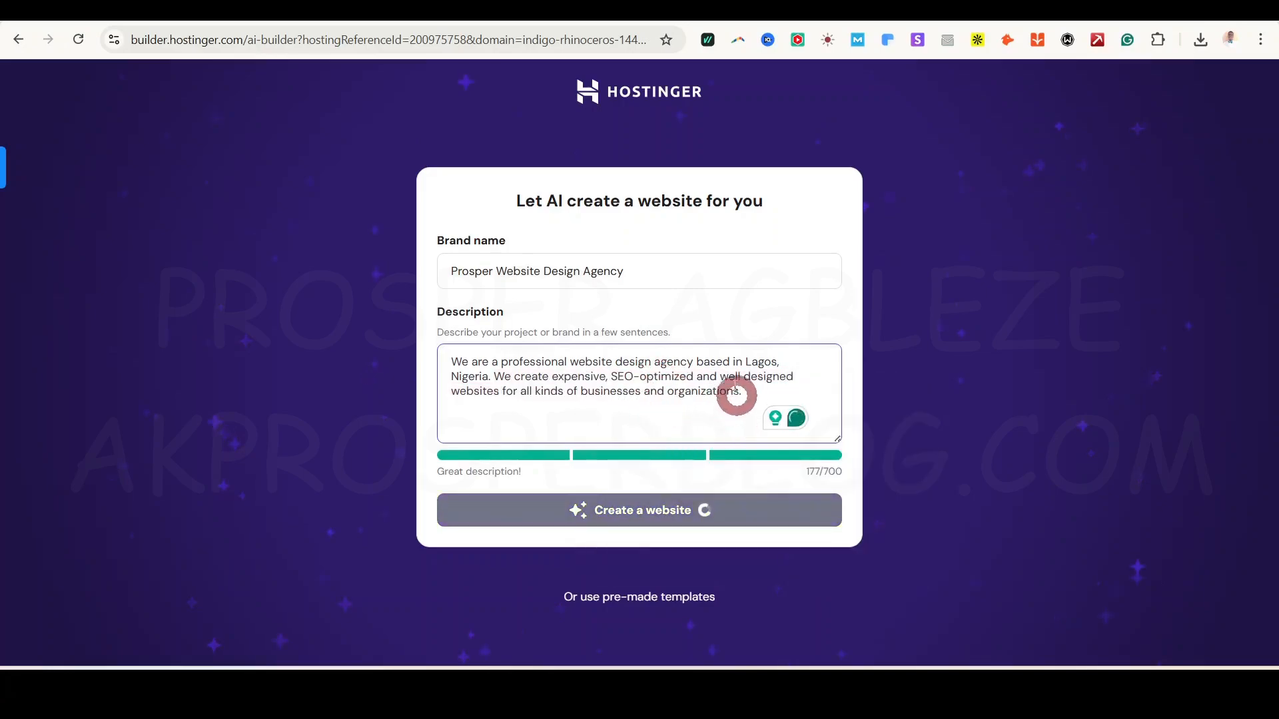
{"action": "left_click", "coordinate": [764, 380]}
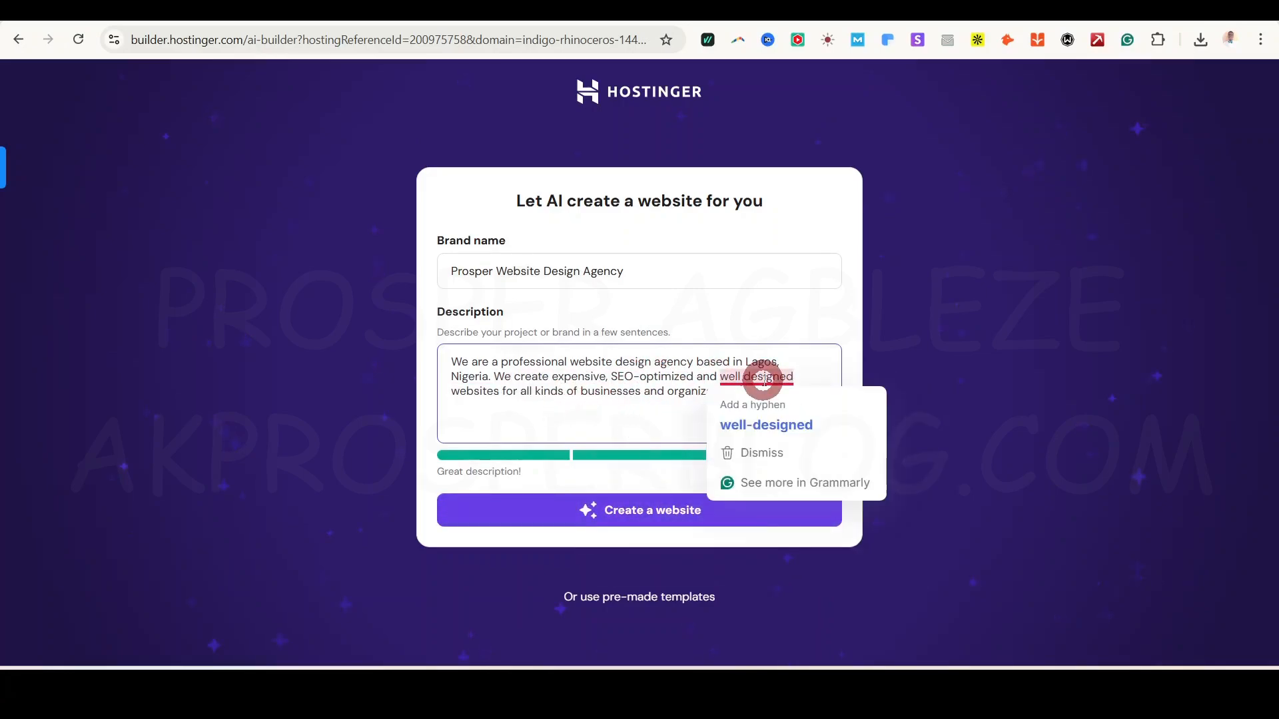
{"action": "left_click", "coordinate": [754, 420]}
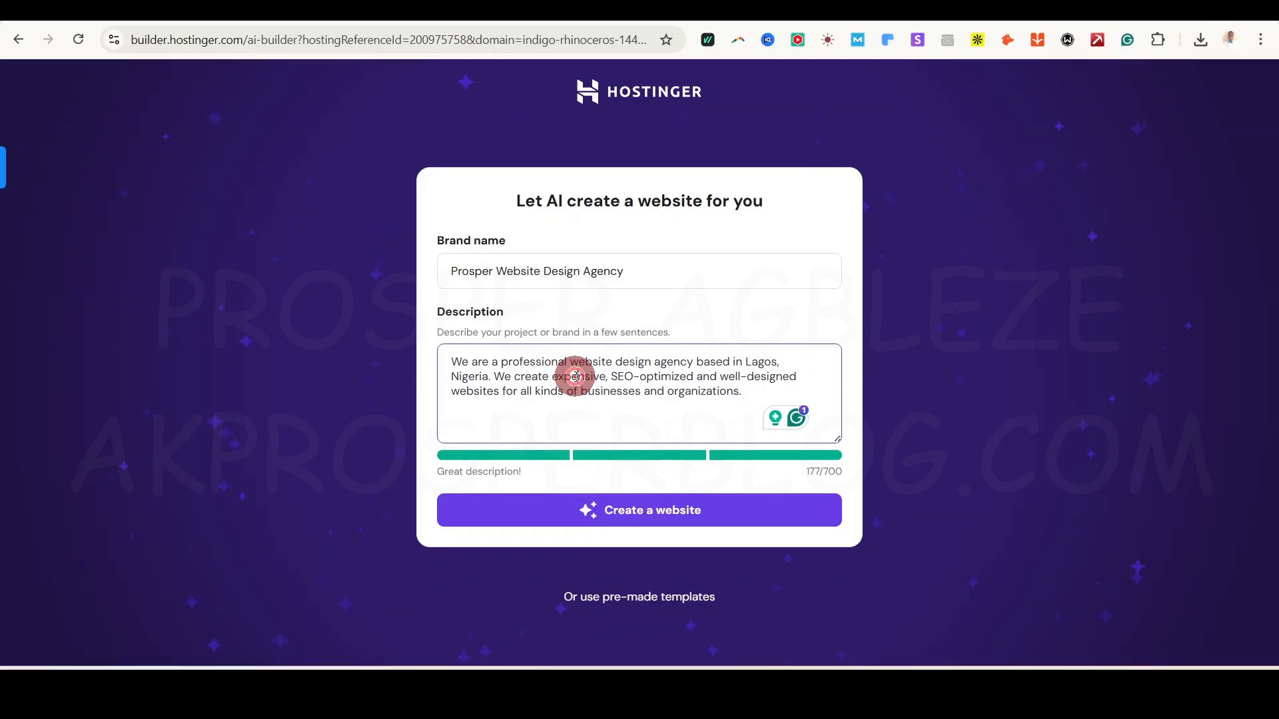
{"action": "type", "text": "respo"}
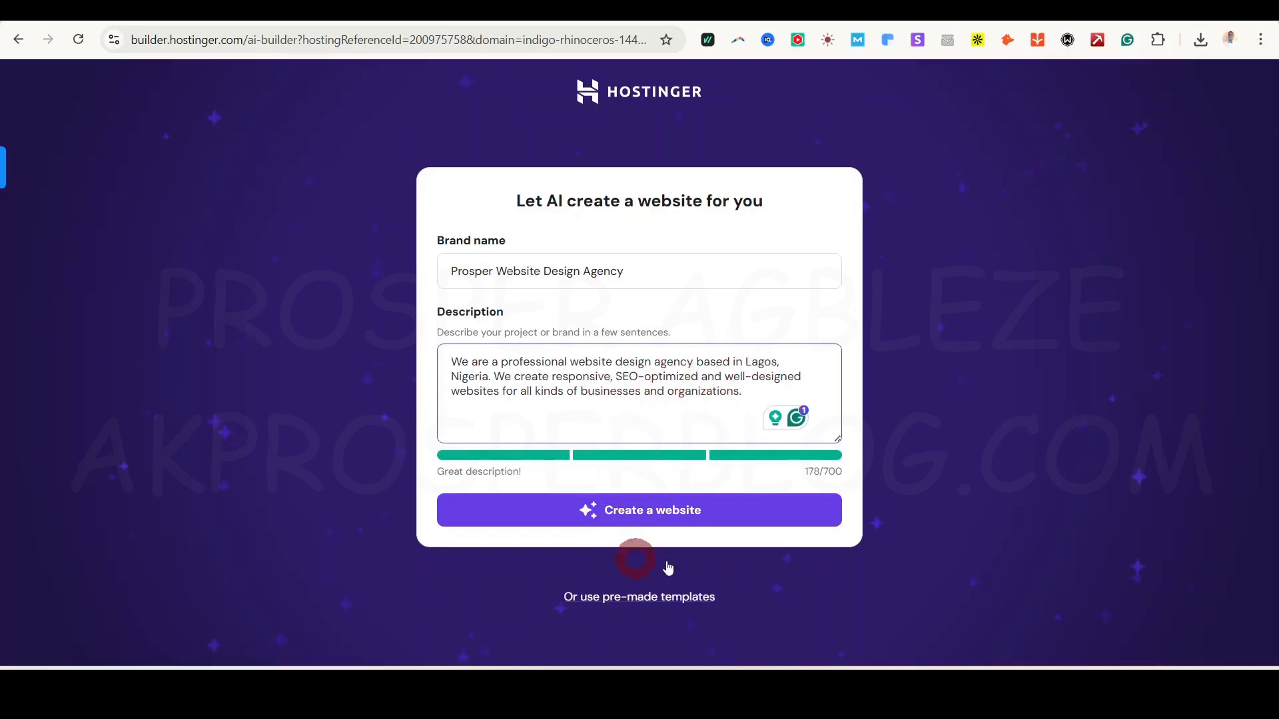
Step: Browse the pre-made website templates and their categories, continuing to the second page of designs
{"action": "left_click", "coordinate": [648, 514]}
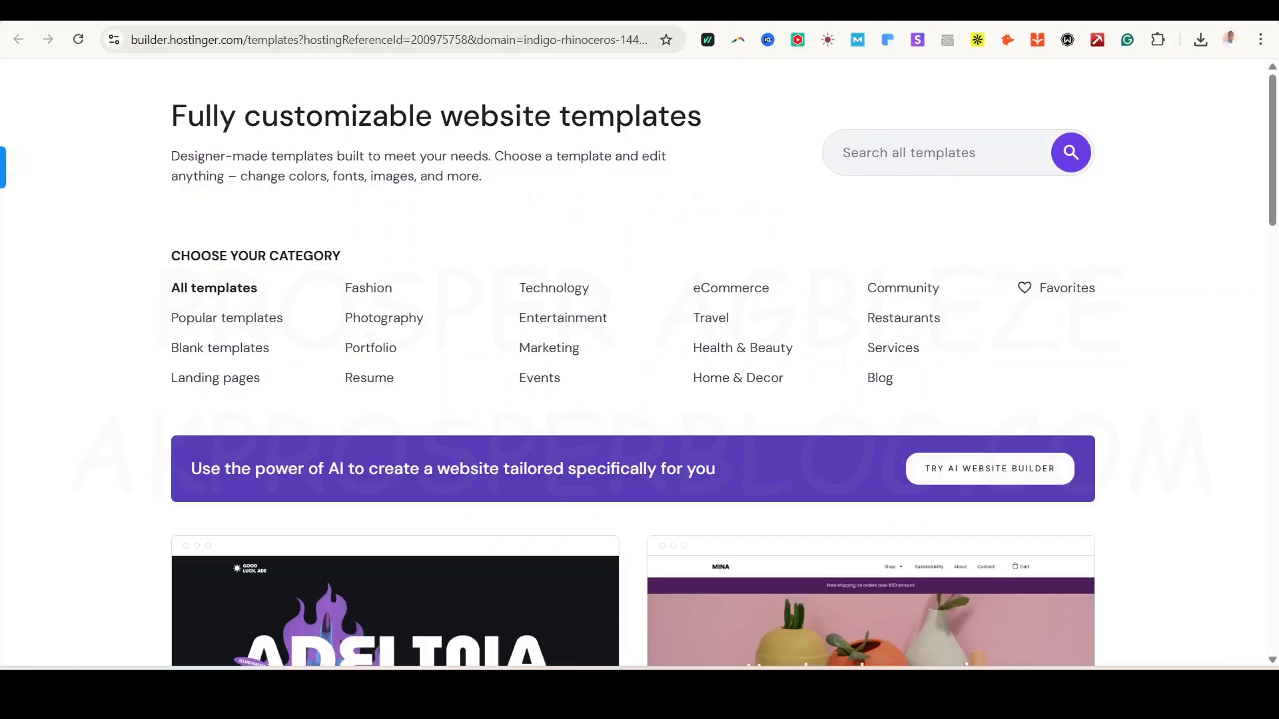
{"action": "scroll", "coordinate": [1080, 367], "scroll_direction": "down", "scroll_amount": 3}
{"action": "scroll", "coordinate": [1080, 367], "scroll_direction": "up", "scroll_amount": 3}
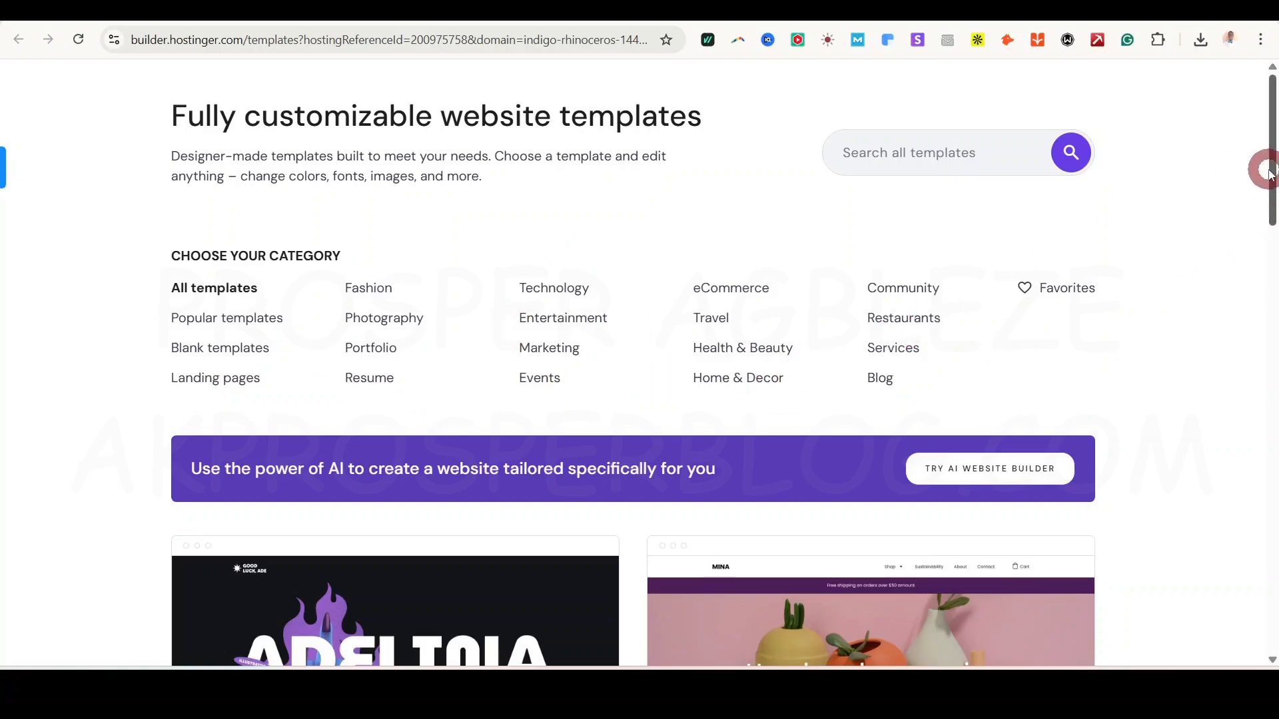
{"action": "scroll", "coordinate": [1272, 186], "scroll_direction": "down", "scroll_amount": 2}
{"action": "left_click_drag", "start_coordinate": [1272, 185], "coordinate": [1267, 286]}
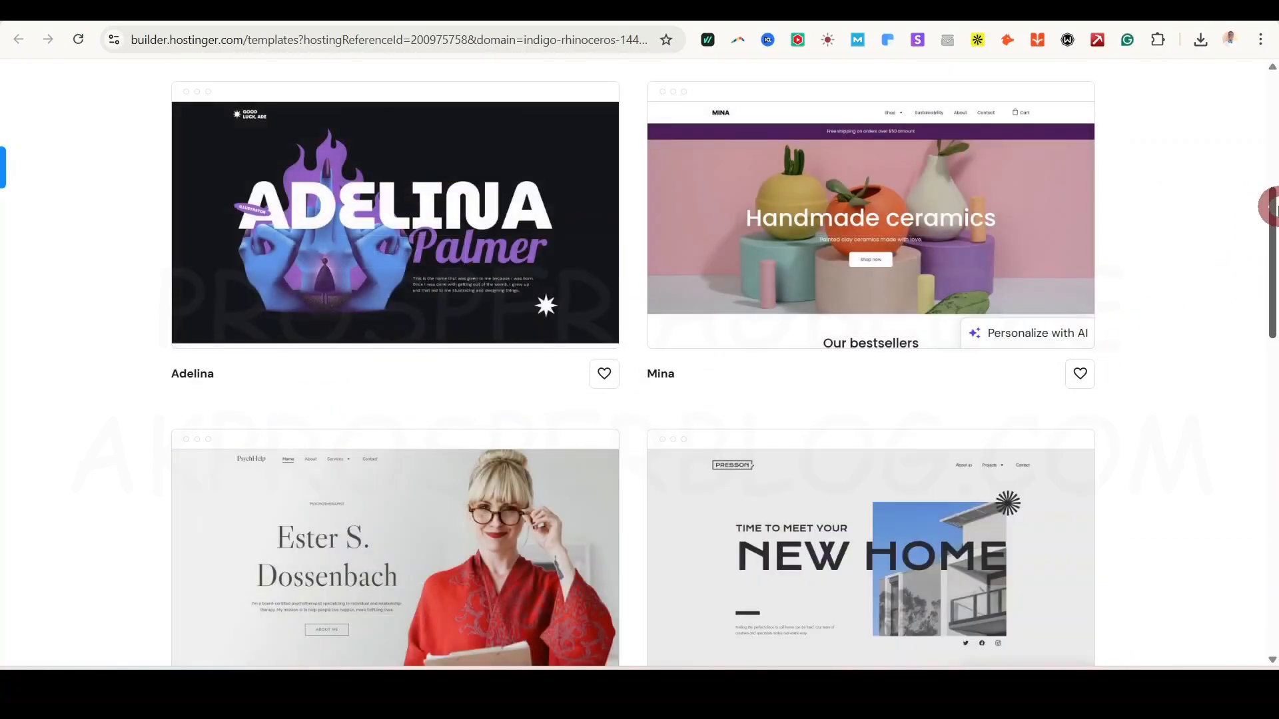
{"action": "left_click_drag", "start_coordinate": [1273, 220], "coordinate": [1258, 523]}
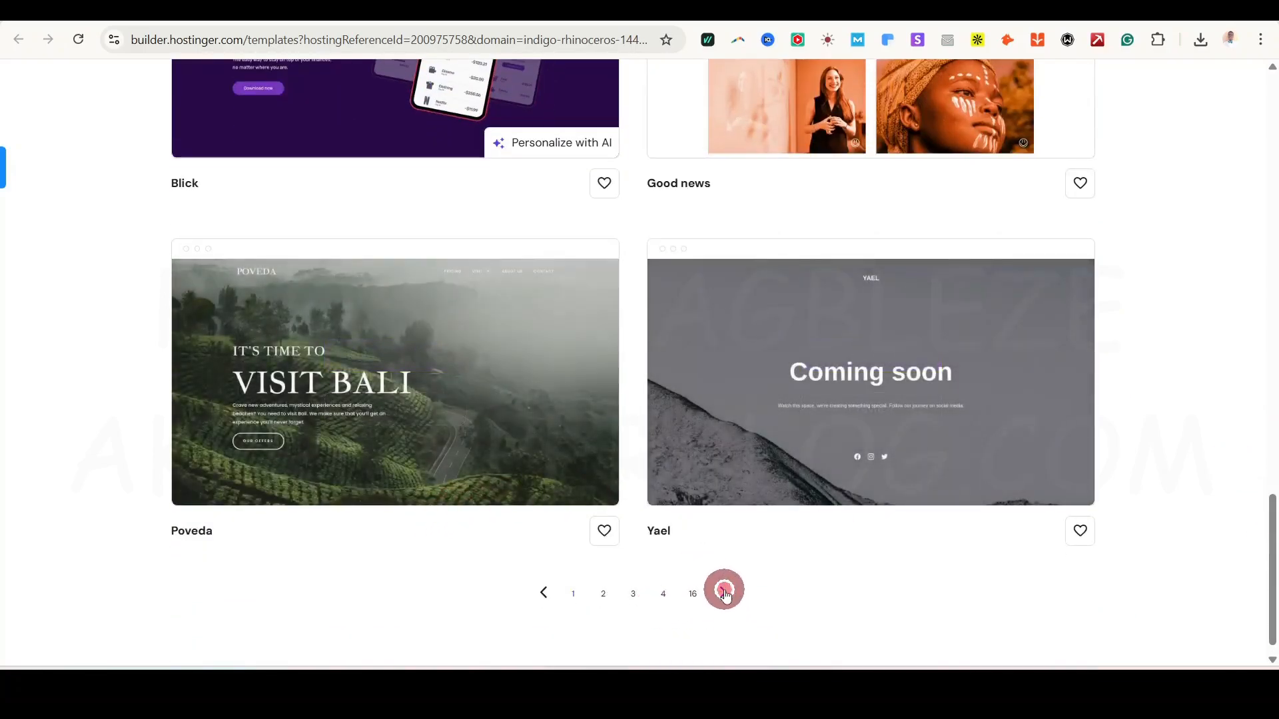
{"action": "left_click", "coordinate": [722, 593]}
{"action": "scroll", "coordinate": [1181, 344], "scroll_direction": "down", "scroll_amount": 6}
{"action": "scroll", "coordinate": [1180, 344], "scroll_direction": "down", "scroll_amount": 4}
{"action": "scroll", "coordinate": [1180, 344], "scroll_direction": "up", "scroll_amount": 4}
Step: Preview the Lilo template and examine its full page in both the desktop and mobile layouts
{"action": "mouse_move", "coordinate": [385, 277]}
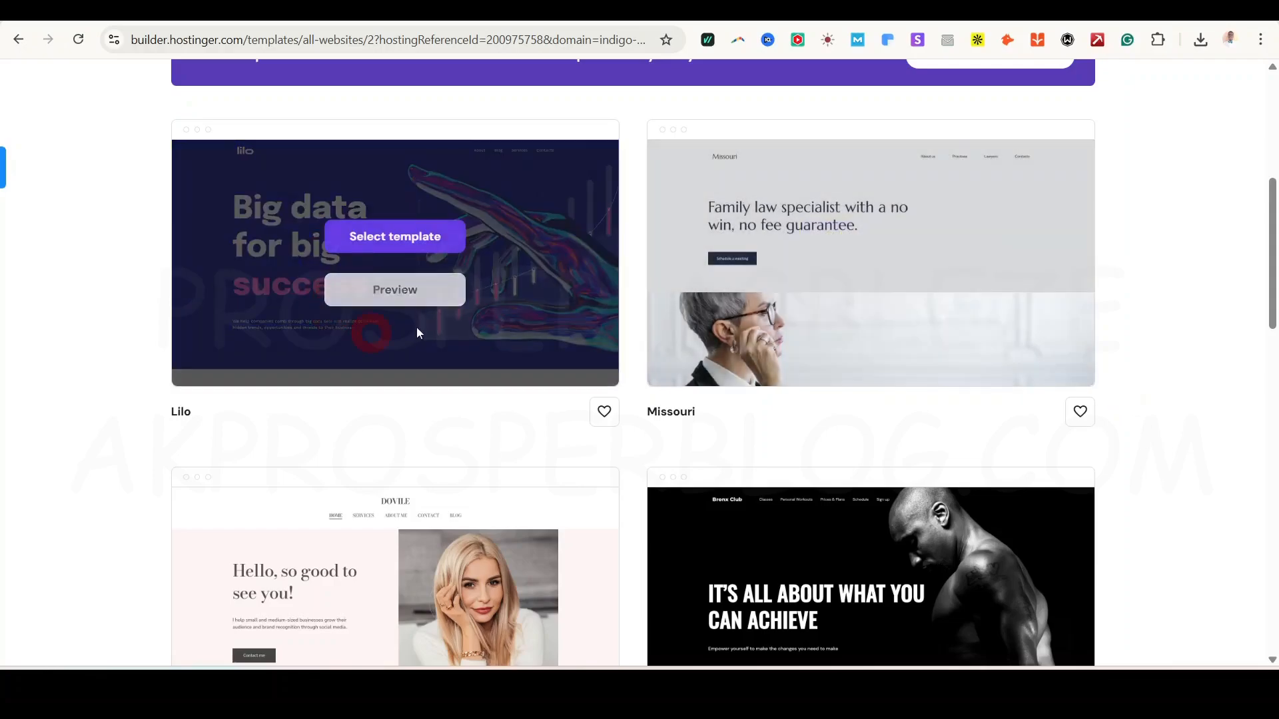
{"action": "left_click", "coordinate": [388, 288]}
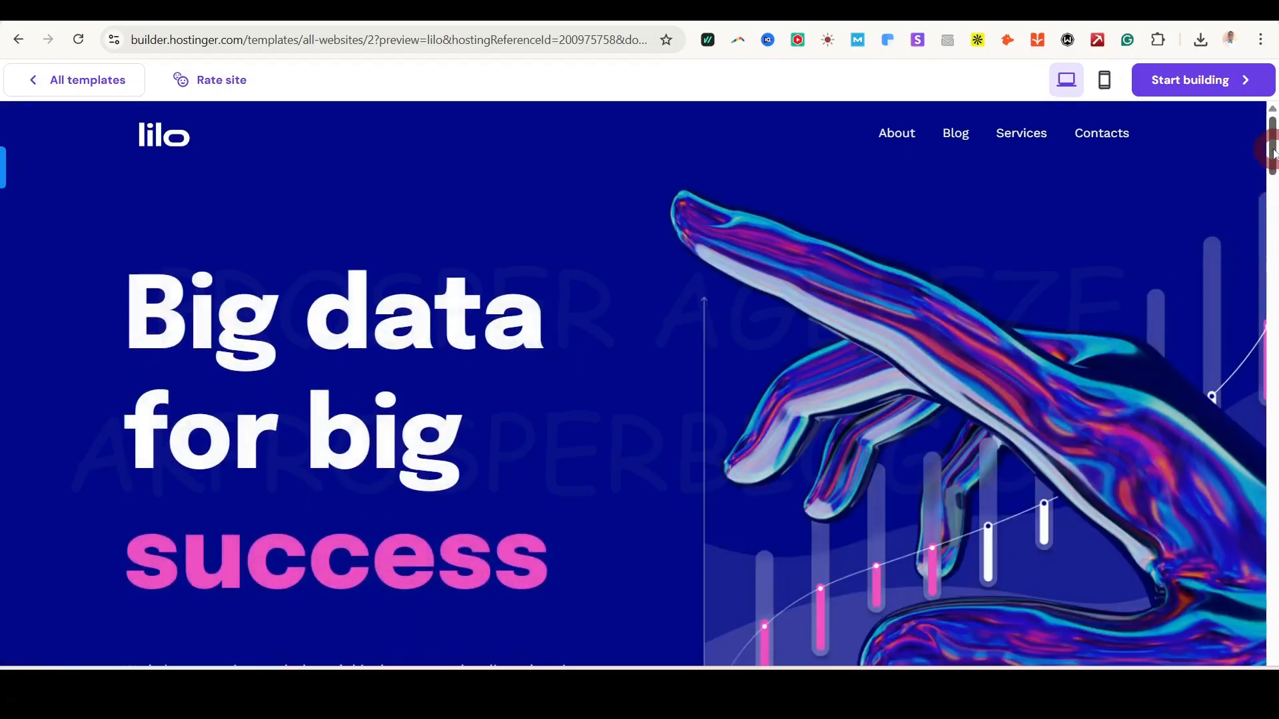
{"action": "left_click_drag", "start_coordinate": [1272, 154], "coordinate": [1272, 343]}
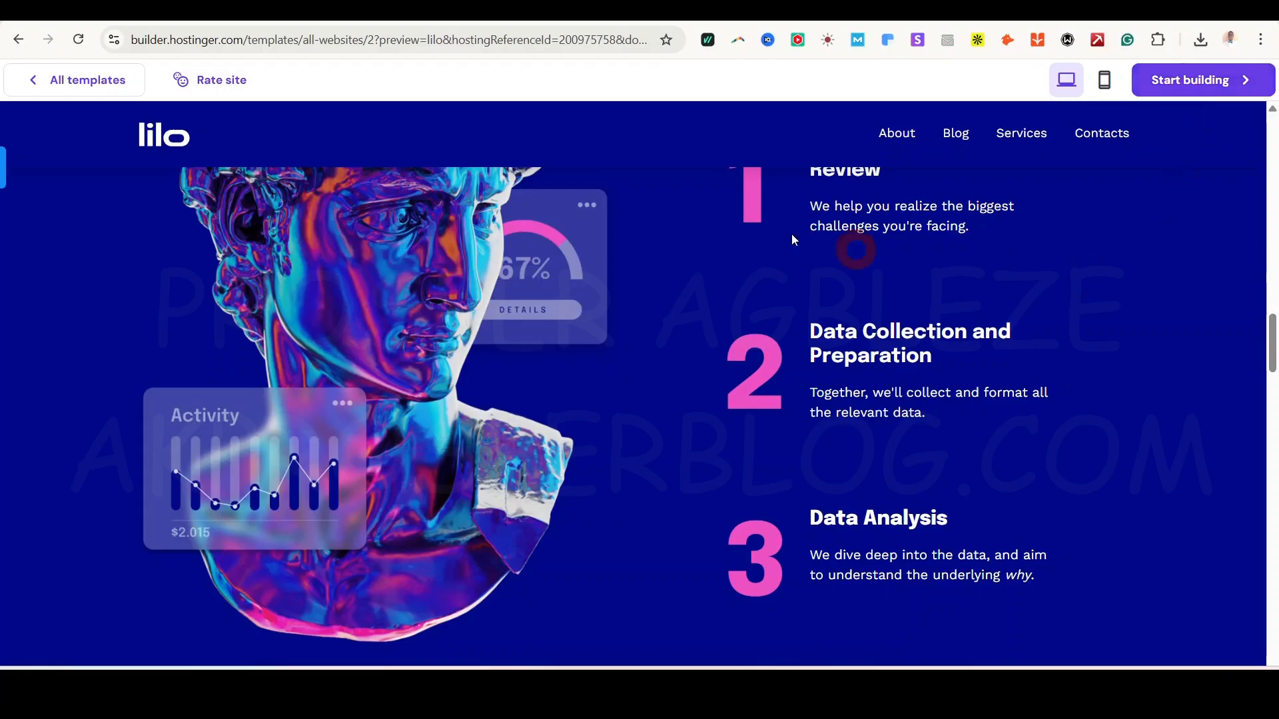
{"action": "left_click_drag", "start_coordinate": [1272, 339], "coordinate": [1272, 646]}
{"action": "left_click_drag", "start_coordinate": [1274, 462], "coordinate": [1274, 108]}
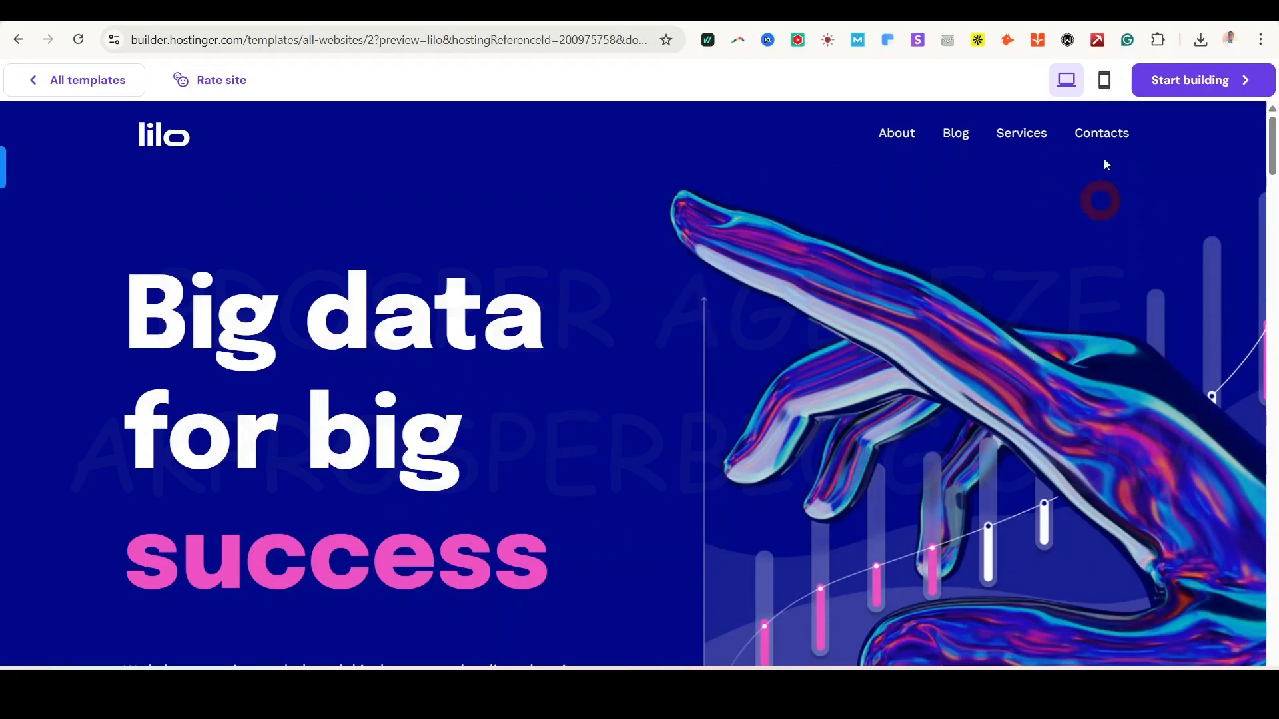
{"action": "left_click", "coordinate": [1110, 78]}
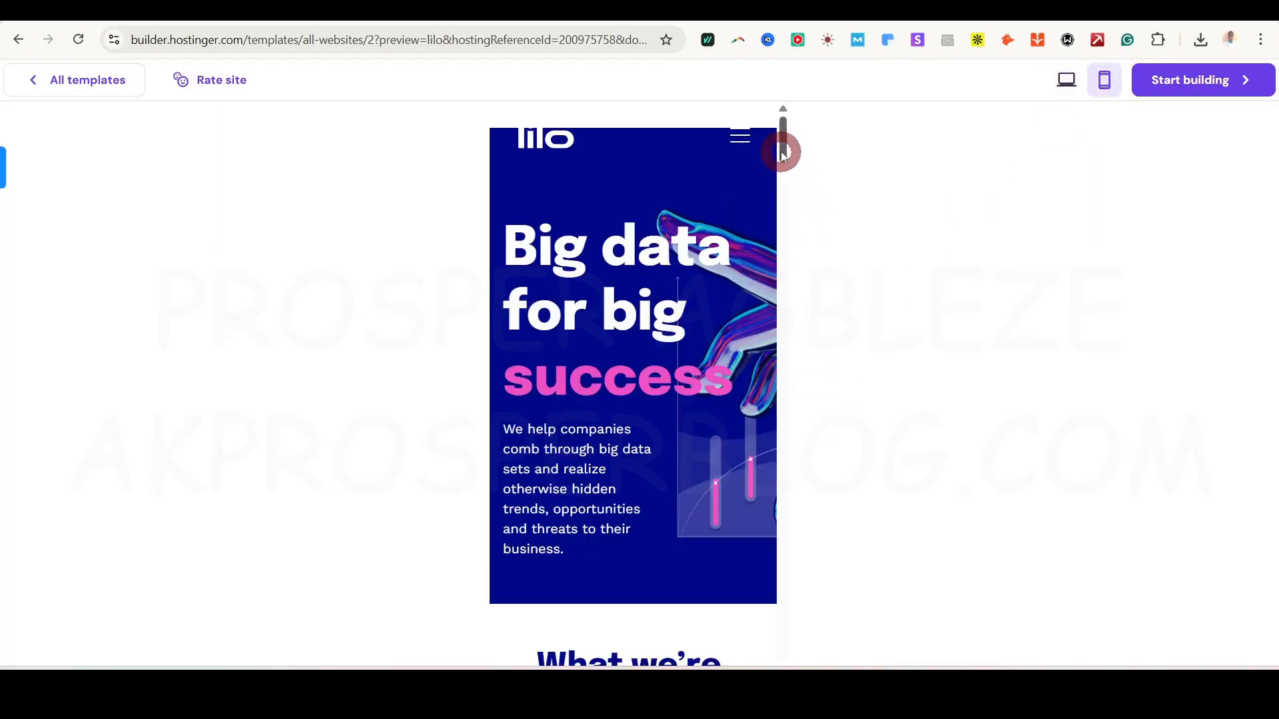
{"action": "scroll", "coordinate": [780, 155], "scroll_direction": "down", "scroll_amount": 5}
{"action": "scroll", "coordinate": [781, 133], "scroll_direction": "up", "scroll_amount": 5}
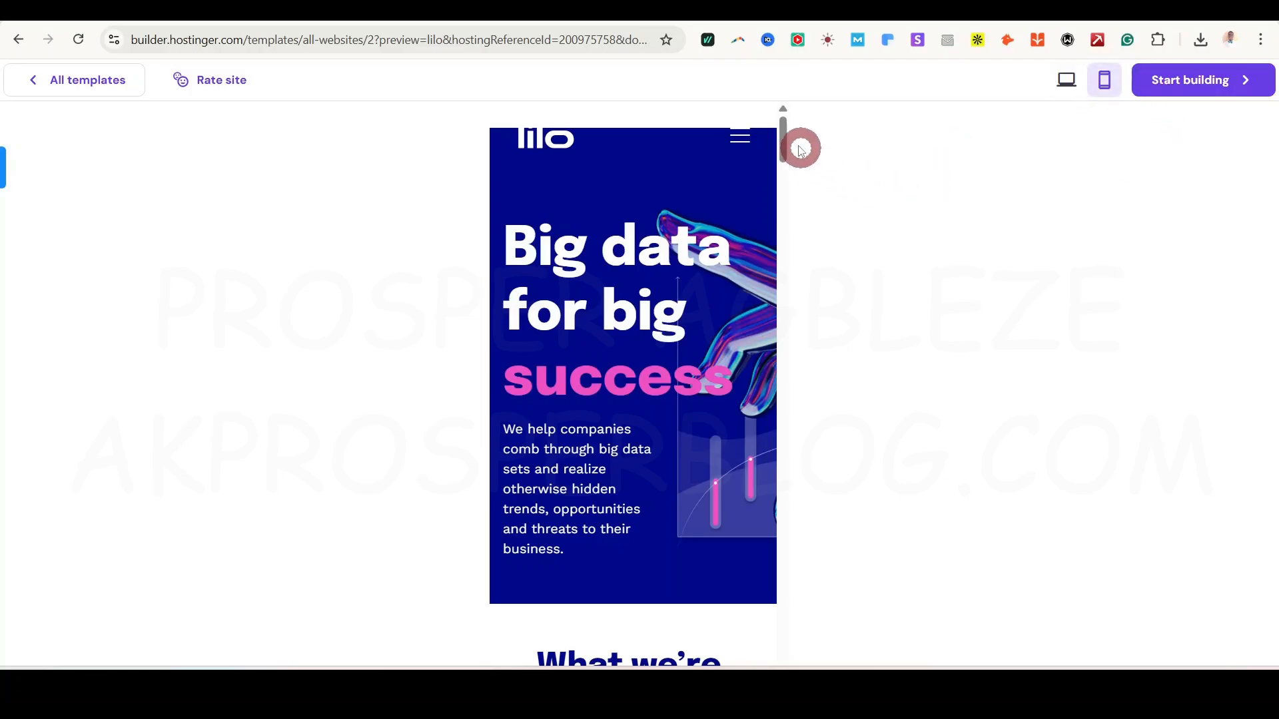
{"action": "left_click_drag", "start_coordinate": [787, 134], "coordinate": [774, 660]}
{"action": "left_click_drag", "start_coordinate": [781, 612], "coordinate": [791, 100]}
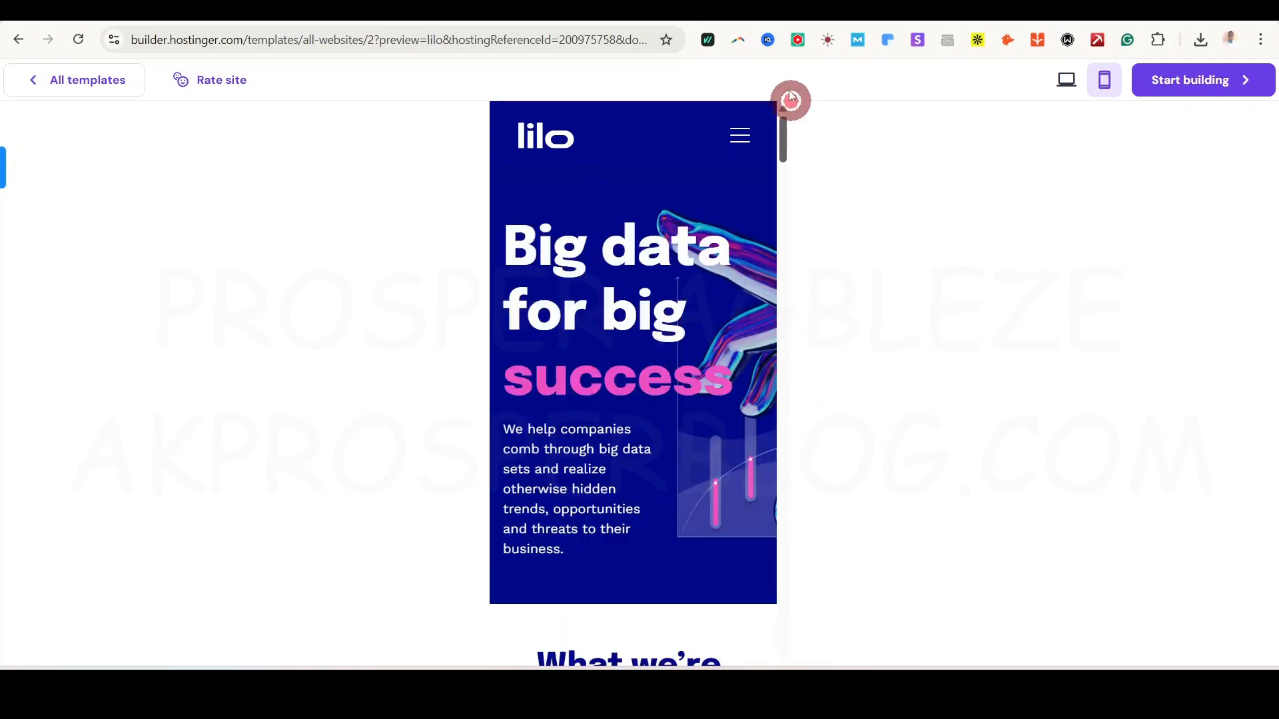
{"action": "left_click", "coordinate": [1069, 79]}
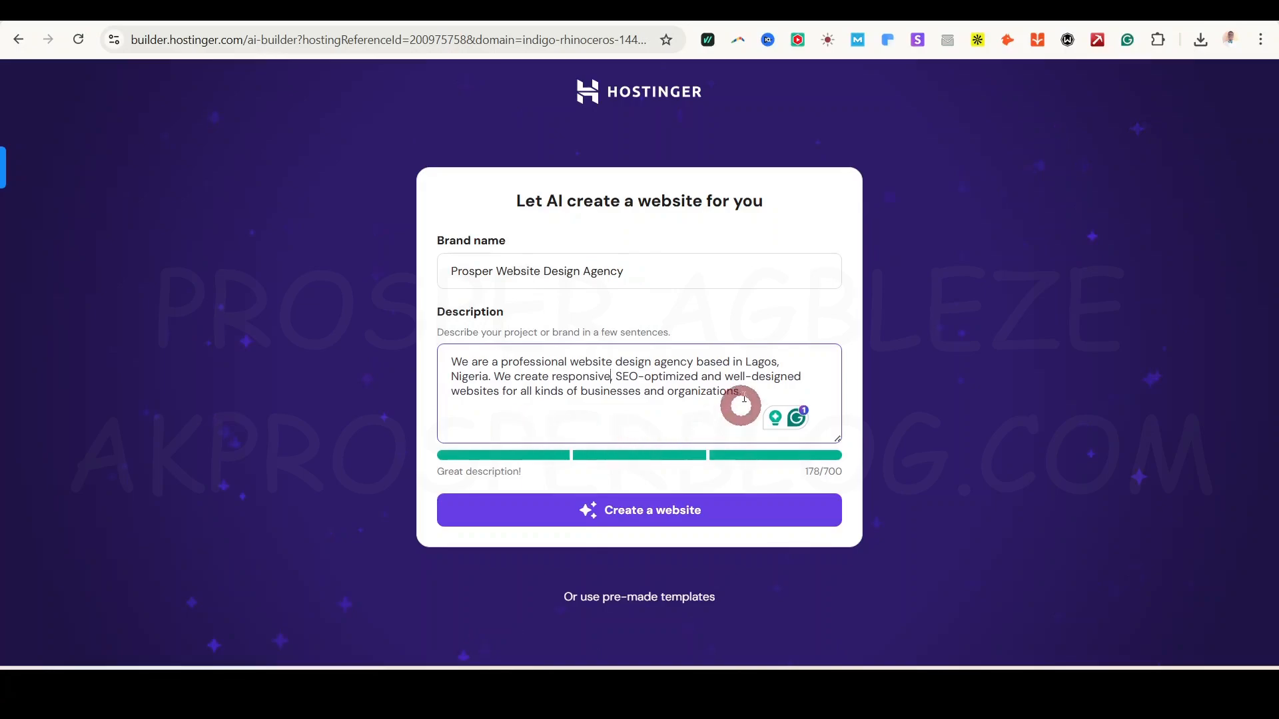
Step: Have the AI builder generate the website from the entered brand name and description
{"action": "left_click", "coordinate": [655, 518]}
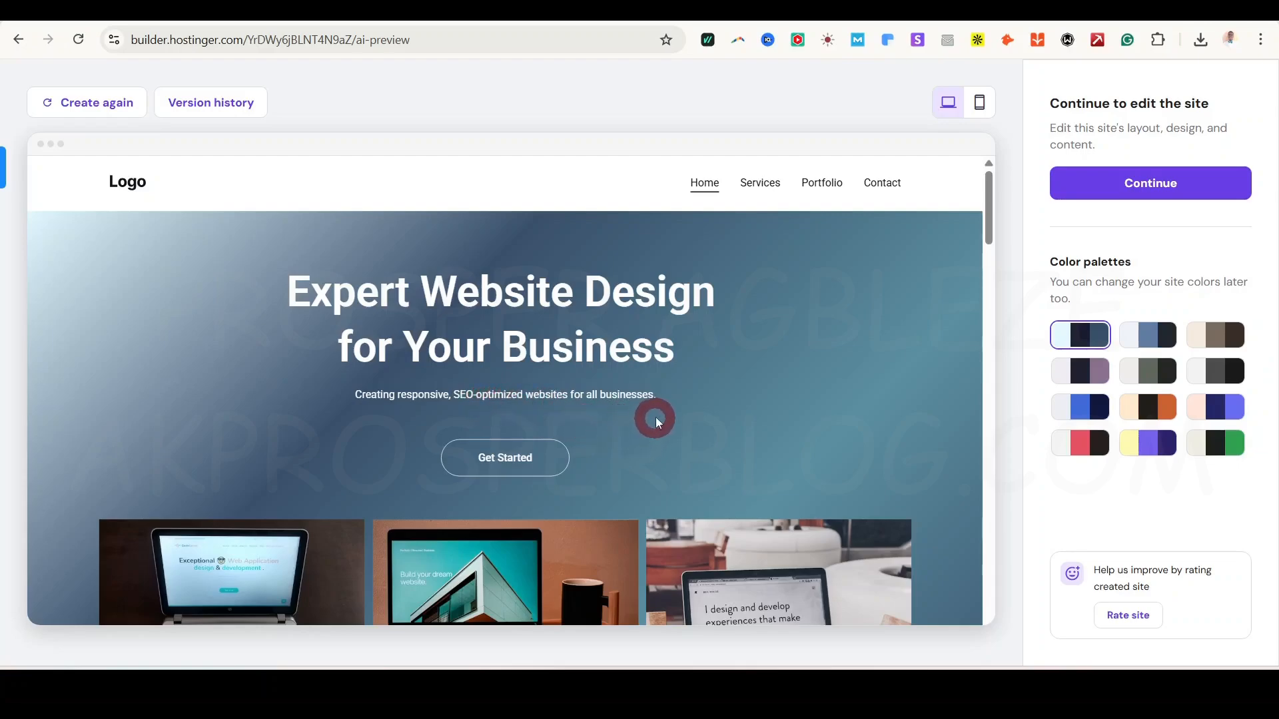
Step: Examine the generated homepage's hero text, feature cards, expertise section and portfolio gallery
{"action": "left_click_drag", "start_coordinate": [662, 398], "coordinate": [357, 396]}
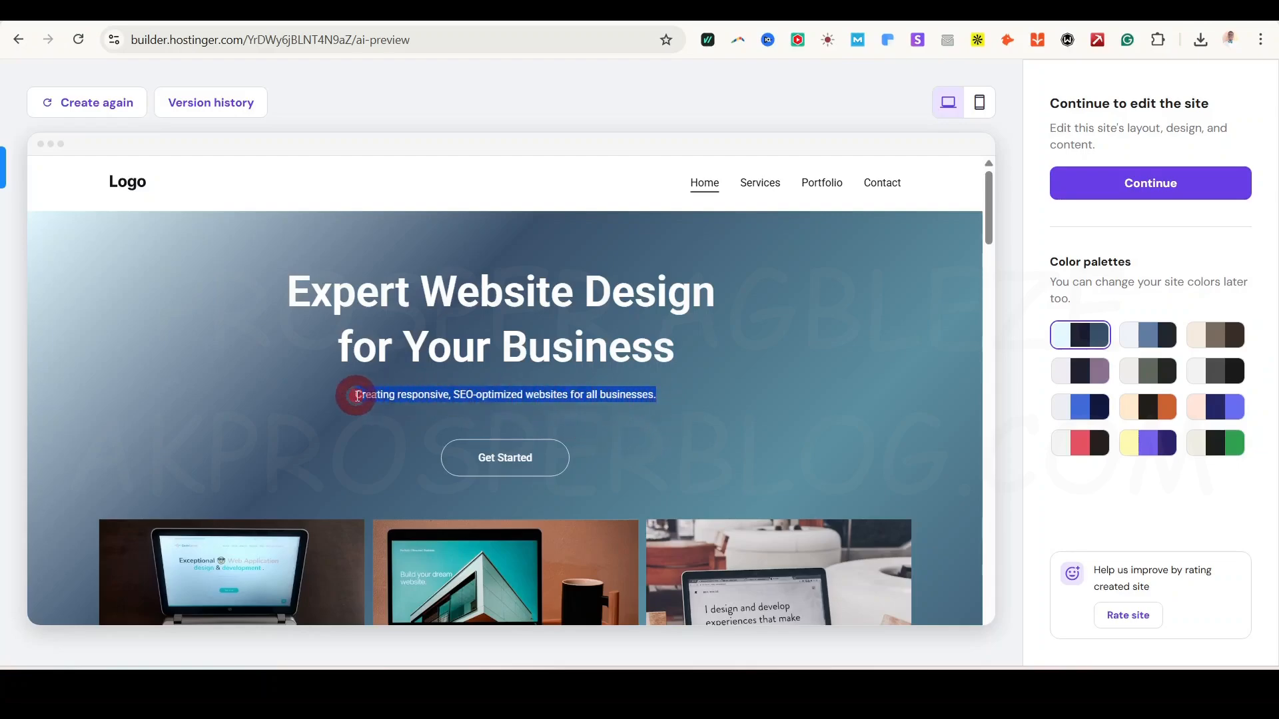
{"action": "left_click", "coordinate": [504, 456]}
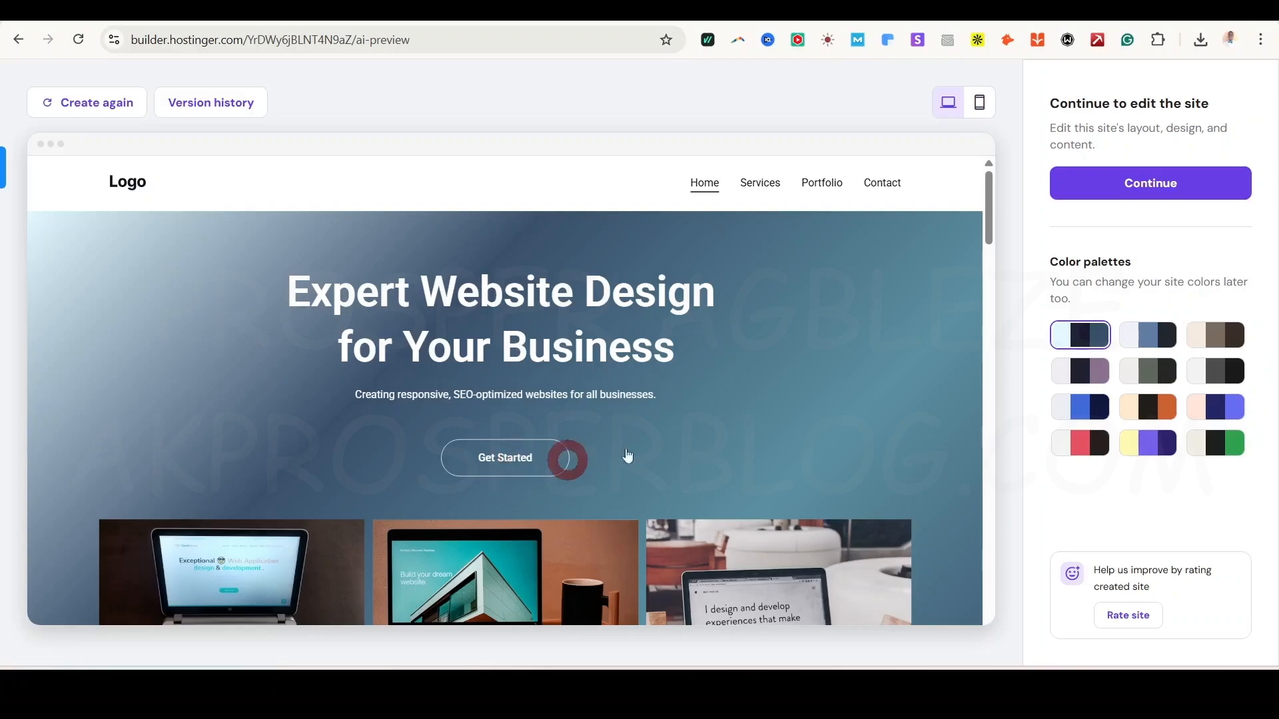
{"action": "left_click_drag", "start_coordinate": [991, 214], "coordinate": [988, 261]}
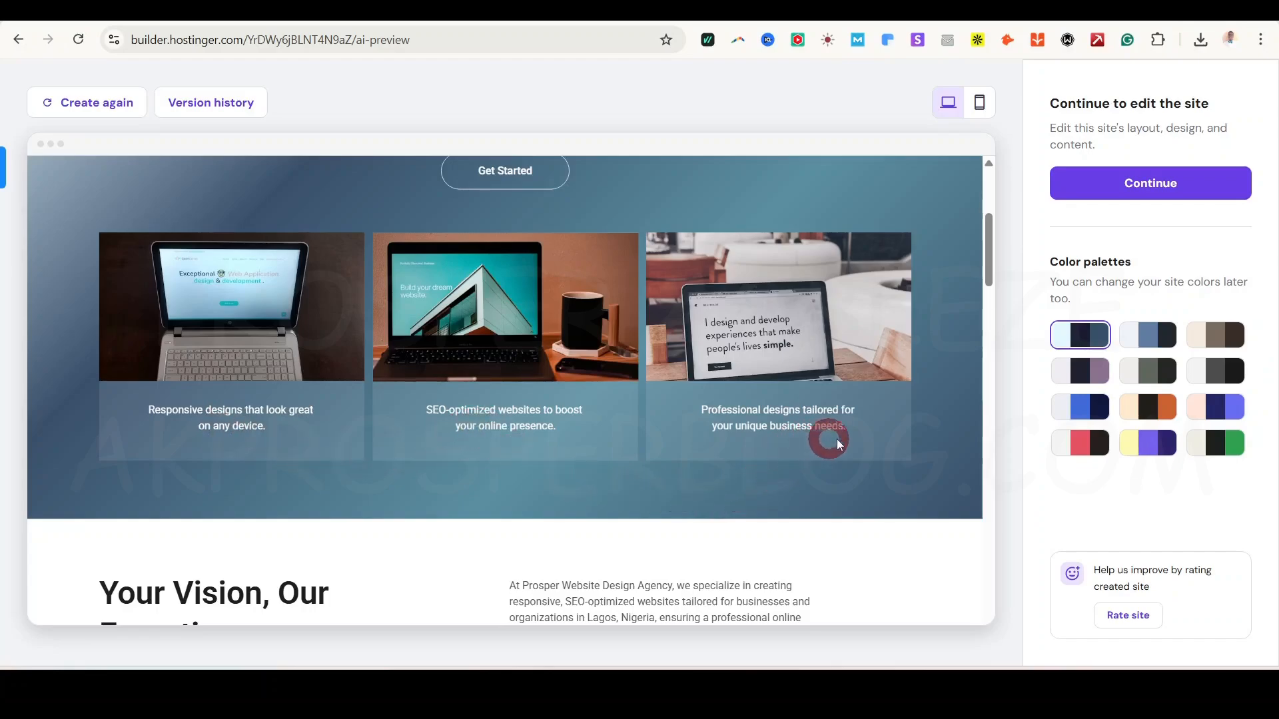
{"action": "left_click_drag", "start_coordinate": [987, 250], "coordinate": [986, 293]}
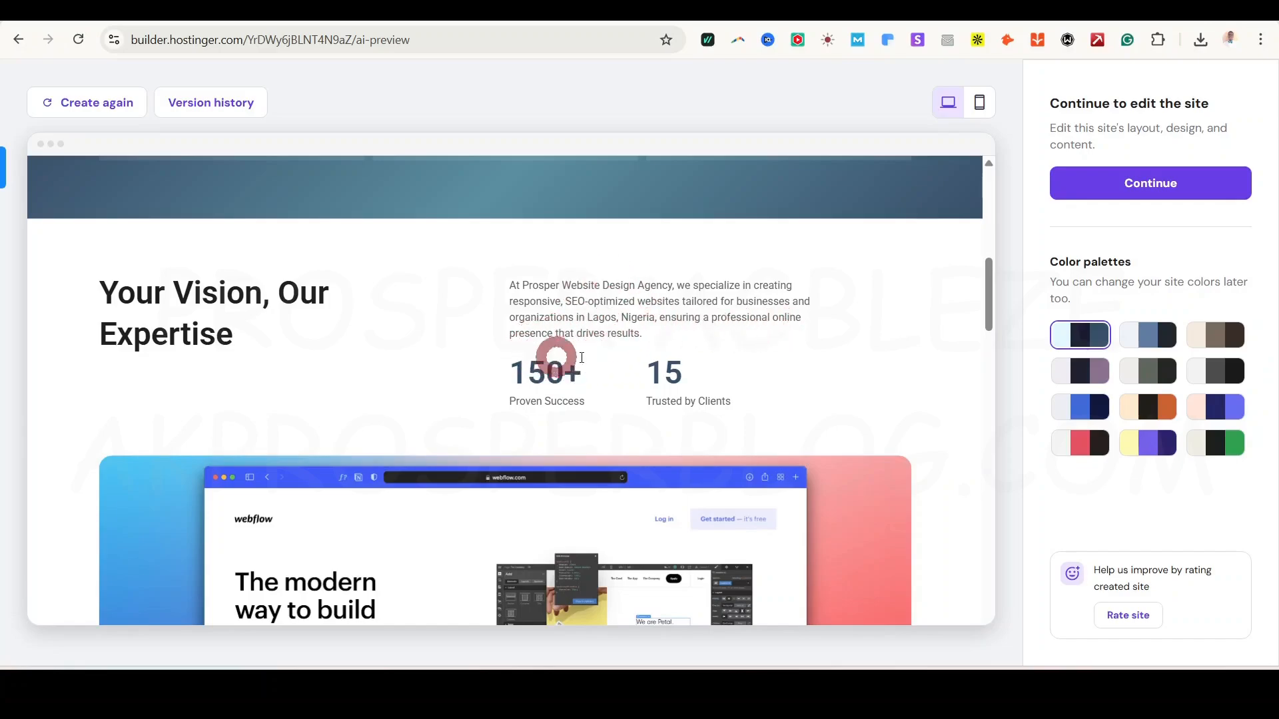
{"action": "triple_click", "coordinate": [642, 331]}
{"action": "left_click", "coordinate": [922, 302]}
{"action": "triple_click", "coordinate": [615, 307]}
{"action": "left_click", "coordinate": [944, 329]}
{"action": "left_click_drag", "start_coordinate": [986, 300], "coordinate": [997, 542]}
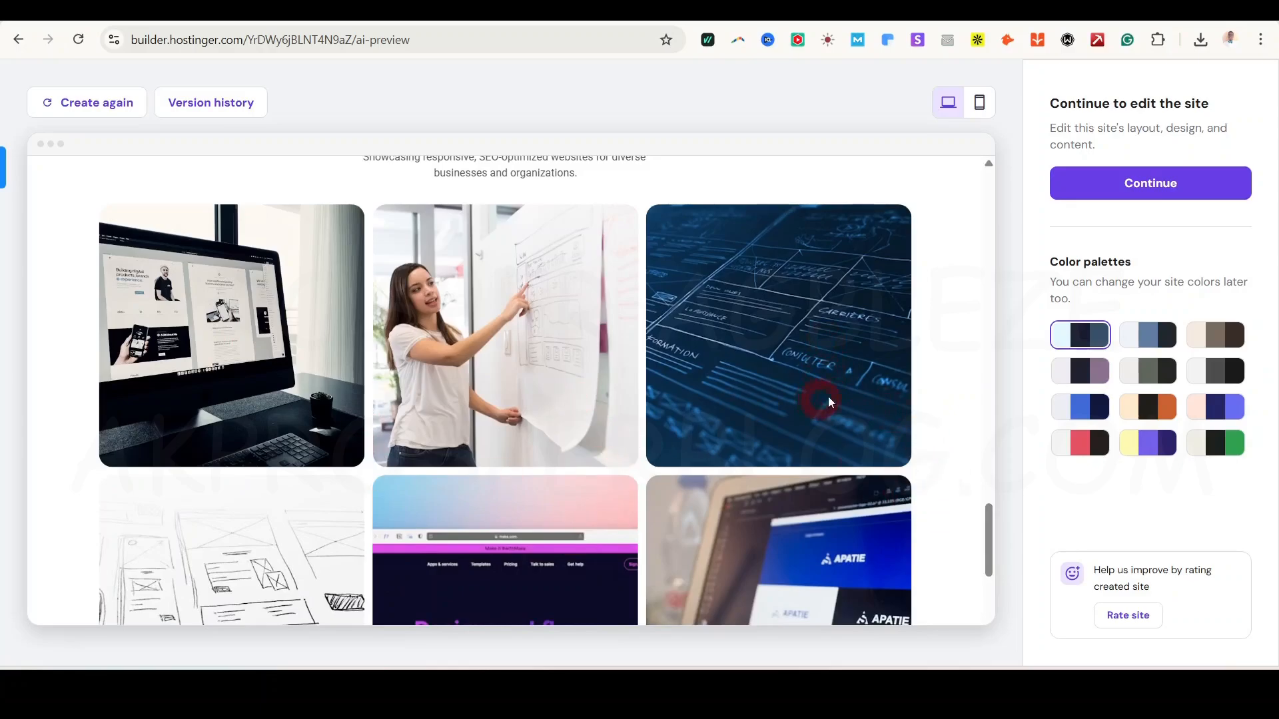
Step: Examine the testimonials, the remaining portfolio images and the footer of the generated homepage, then return to its hero section
{"action": "scroll", "coordinate": [919, 479], "scroll_direction": "up", "scroll_amount": 5}
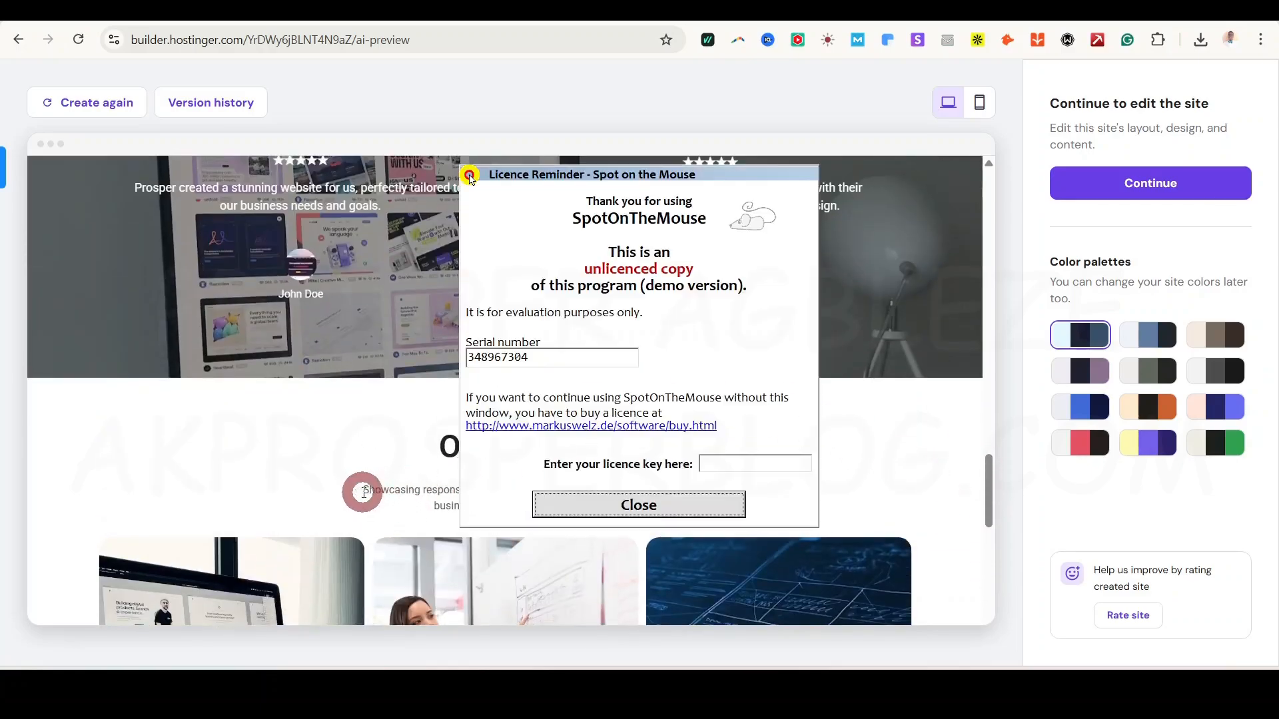
{"action": "left_click", "coordinate": [689, 504]}
{"action": "scroll", "coordinate": [753, 480], "scroll_direction": "down", "scroll_amount": 5}
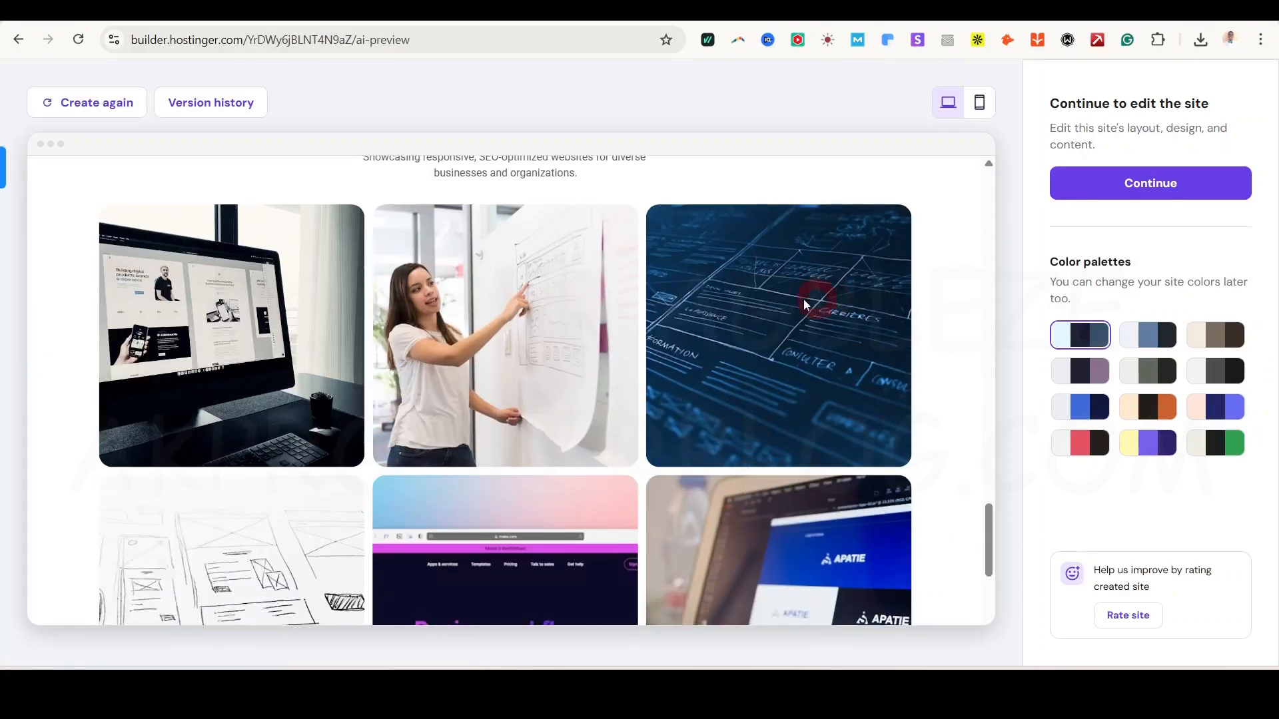
{"action": "scroll", "coordinate": [631, 416], "scroll_direction": "down", "scroll_amount": 5}
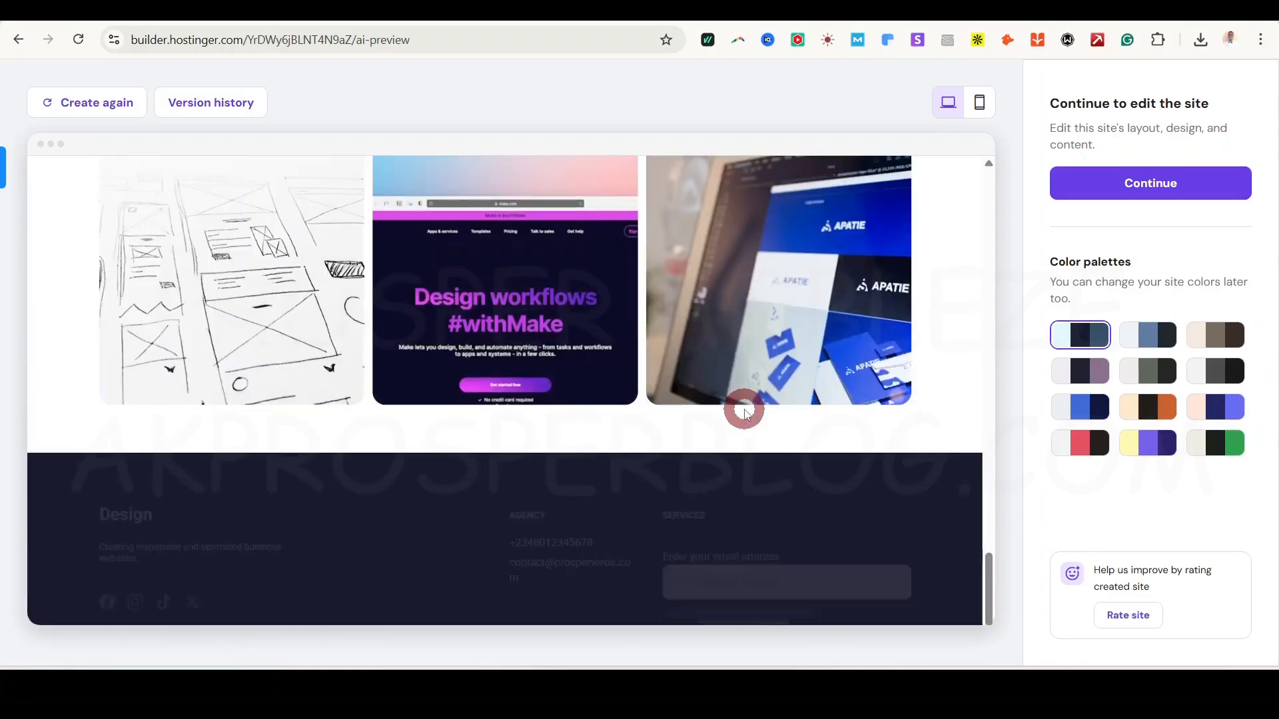
{"action": "left_click_drag", "start_coordinate": [990, 584], "coordinate": [999, 114]}
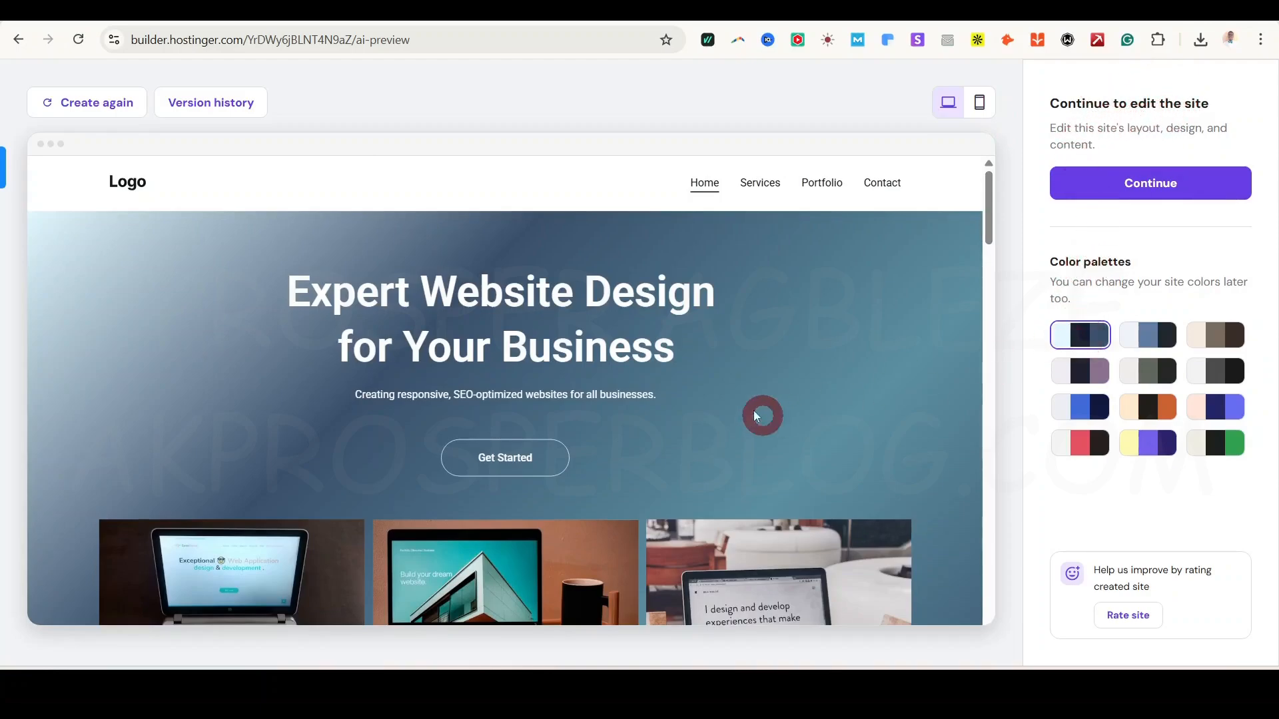
Step: Try the slate-blue and the cream, black and orange color palettes on the homepage, checking the page with each
{"action": "left_click", "coordinate": [1136, 346]}
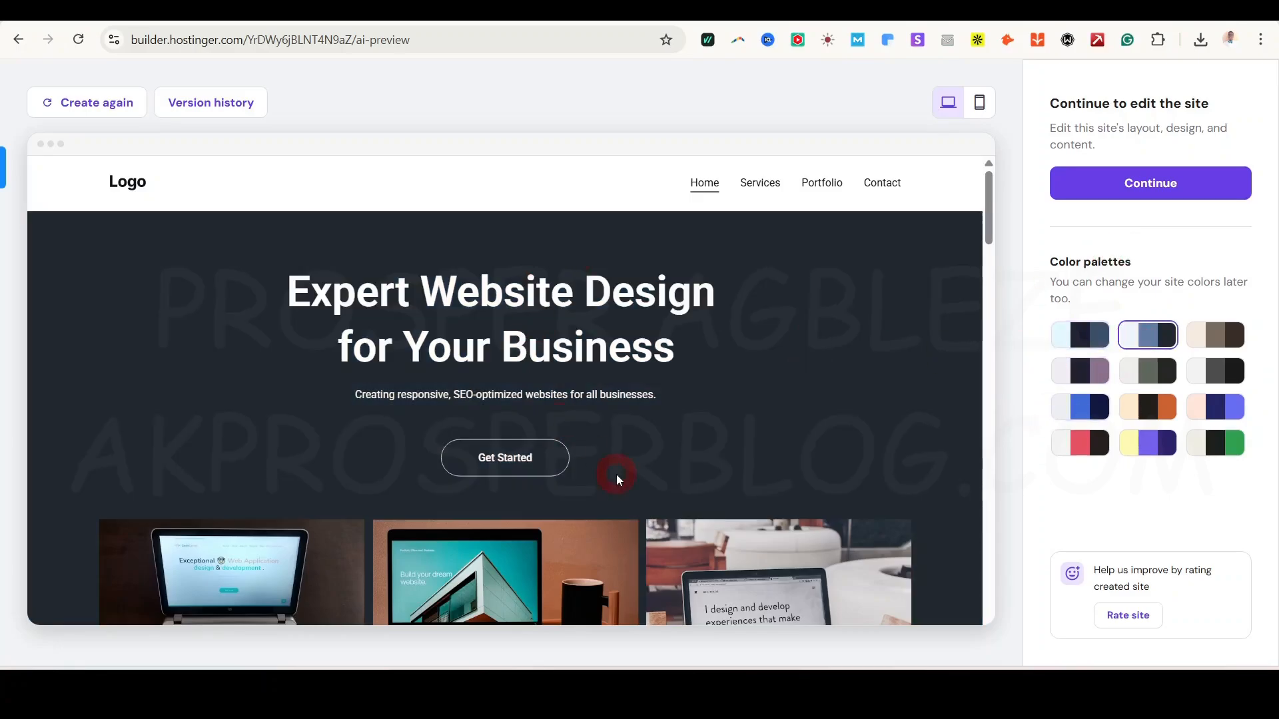
{"action": "scroll", "coordinate": [617, 474], "scroll_direction": "down", "scroll_amount": 10}
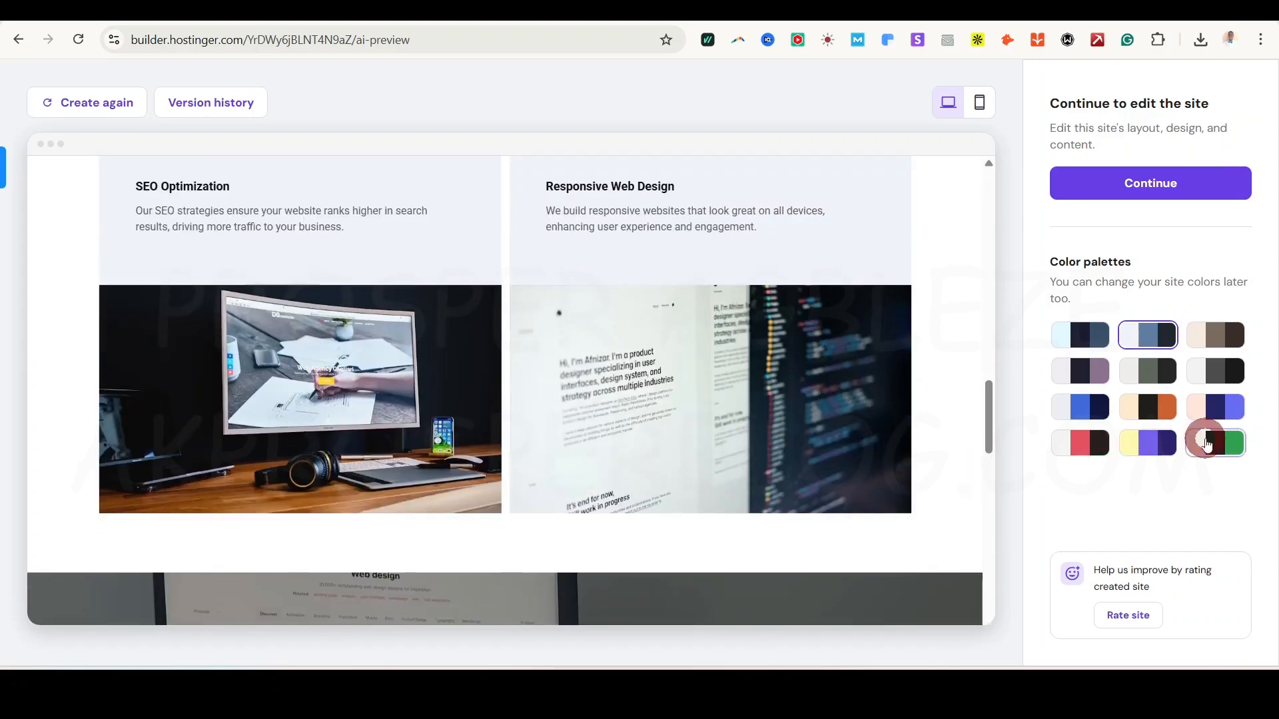
{"action": "left_click", "coordinate": [1157, 414]}
{"action": "scroll", "coordinate": [821, 417], "scroll_direction": "up", "scroll_amount": 10}
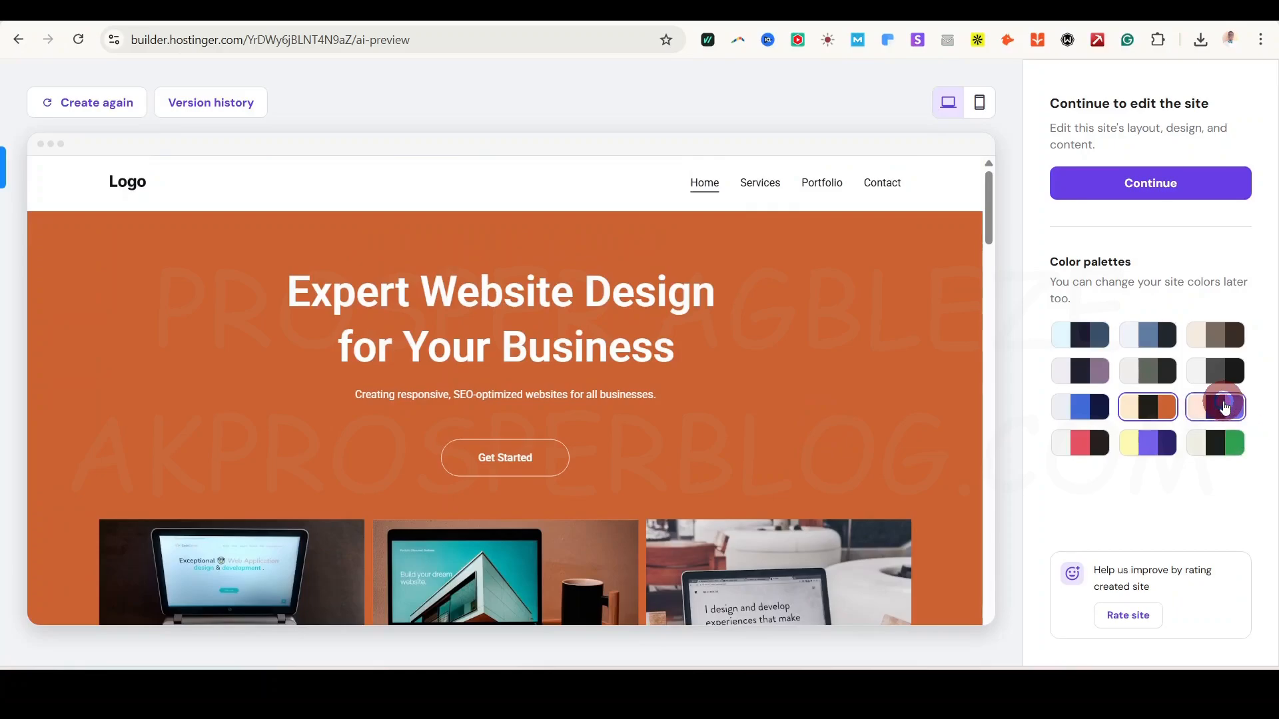
{"action": "scroll", "coordinate": [701, 520], "scroll_direction": "down", "scroll_amount": 12}
{"action": "scroll", "coordinate": [700, 520], "scroll_direction": "up", "scroll_amount": 12}
Step: Try the red-and-black and the yellow-and-purple color palettes, checking the services and portfolio sections
{"action": "left_click", "coordinate": [1068, 441]}
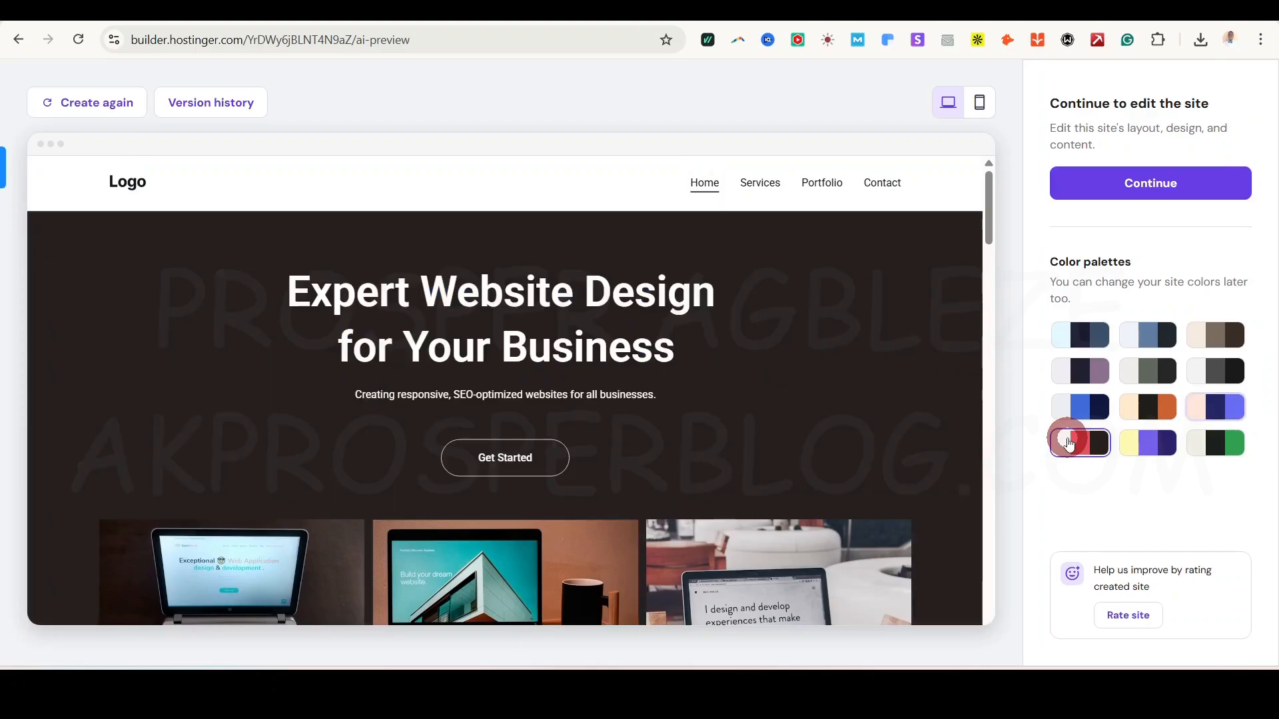
{"action": "scroll", "coordinate": [628, 546], "scroll_direction": "down", "scroll_amount": 8}
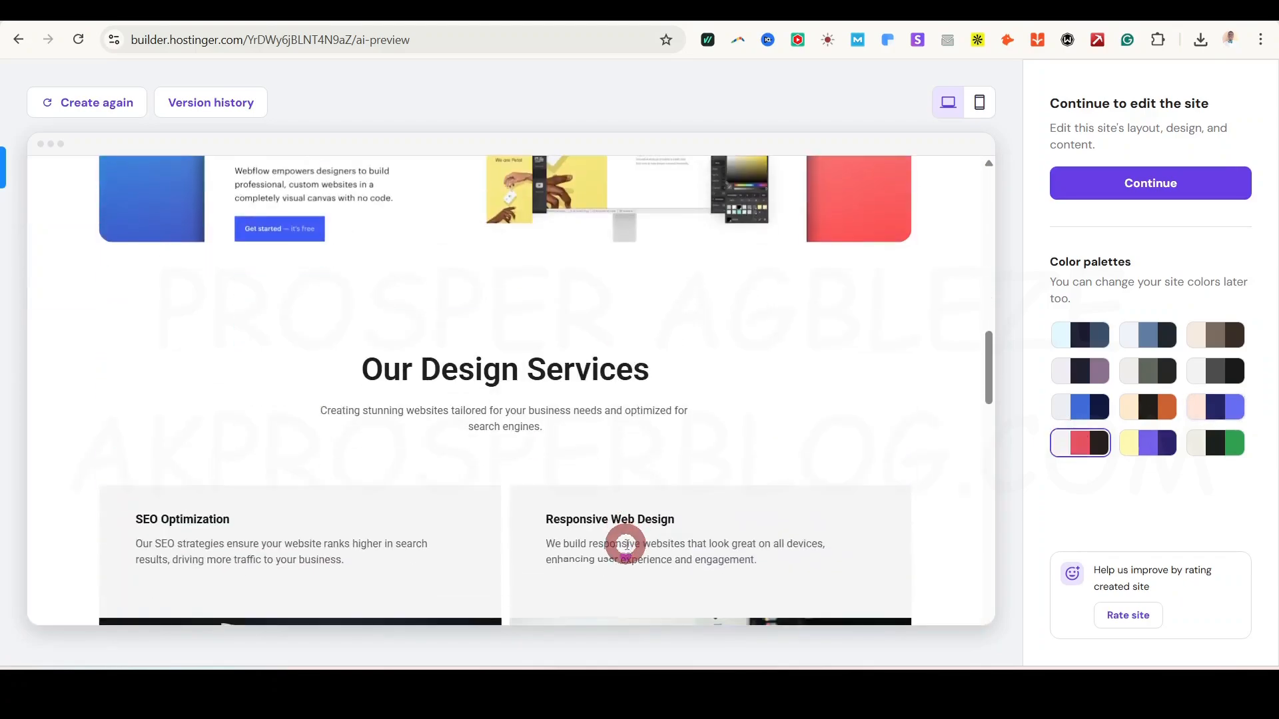
{"action": "scroll", "coordinate": [626, 545], "scroll_direction": "down", "scroll_amount": 10}
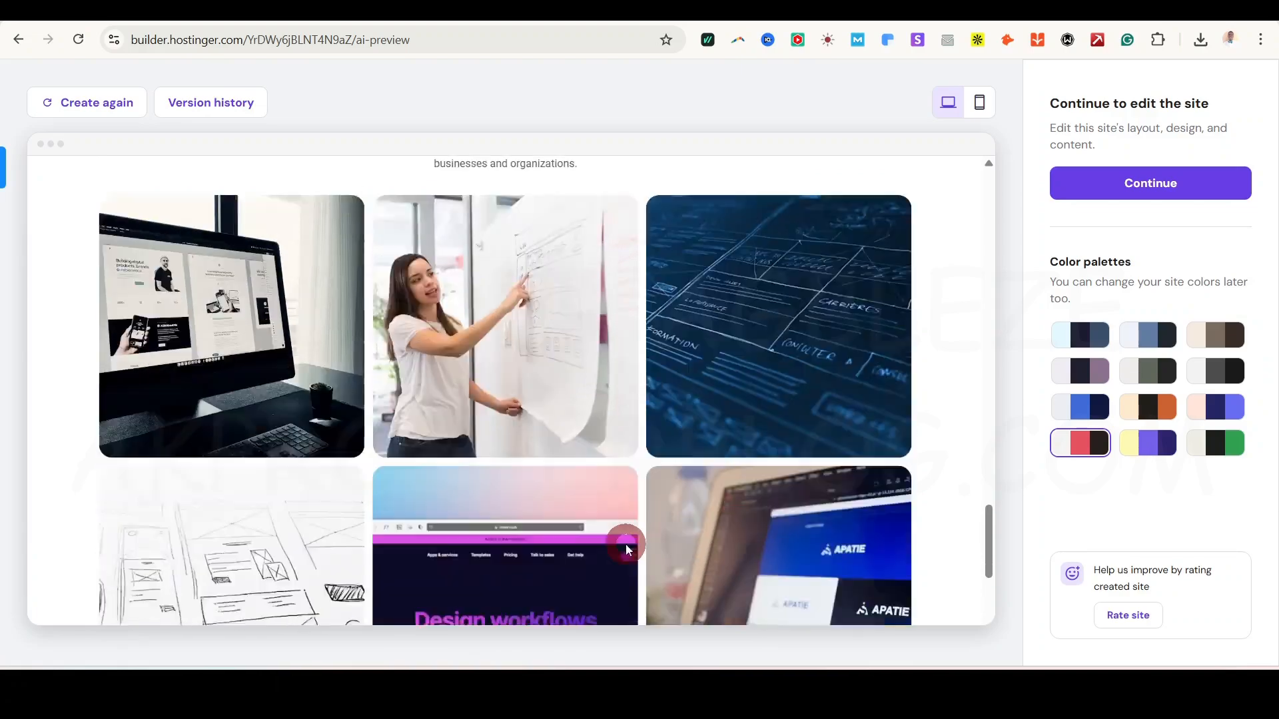
{"action": "scroll", "coordinate": [626, 546], "scroll_direction": "down", "scroll_amount": 5}
{"action": "left_click", "coordinate": [1147, 450]}
{"action": "scroll", "coordinate": [686, 560], "scroll_direction": "up", "scroll_amount": 12}
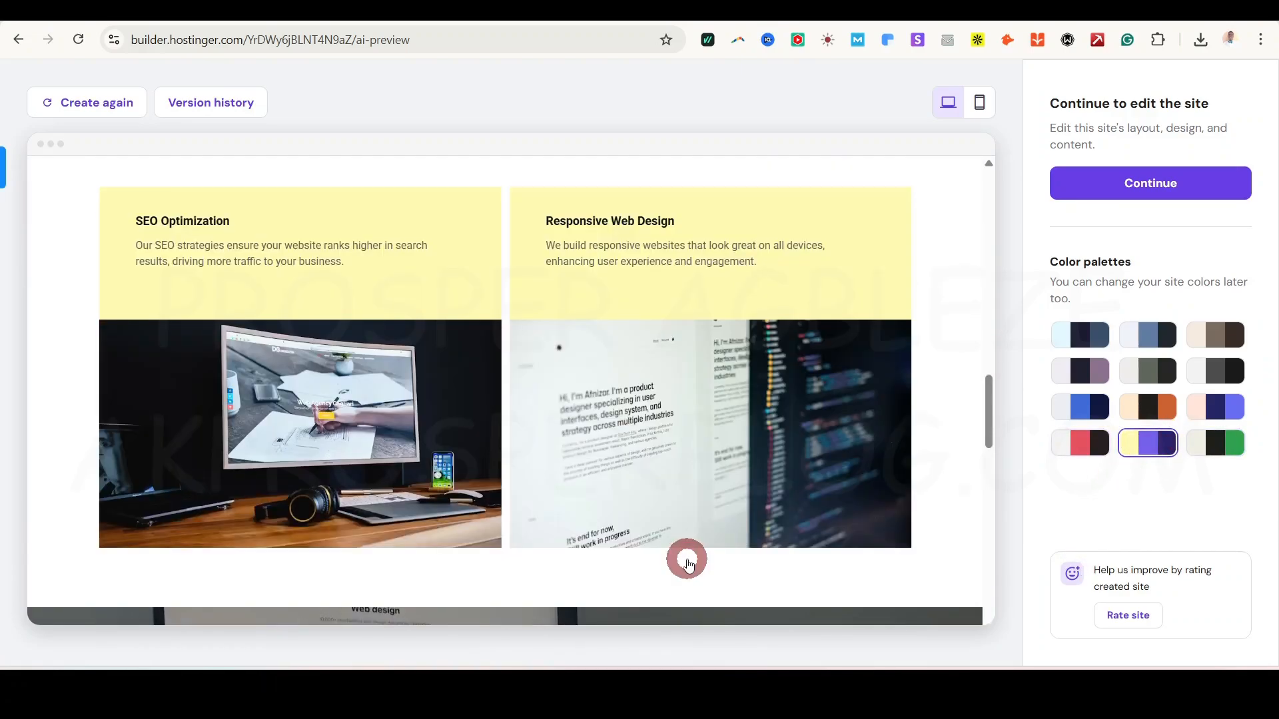
{"action": "scroll", "coordinate": [687, 556], "scroll_direction": "up", "scroll_amount": 6}
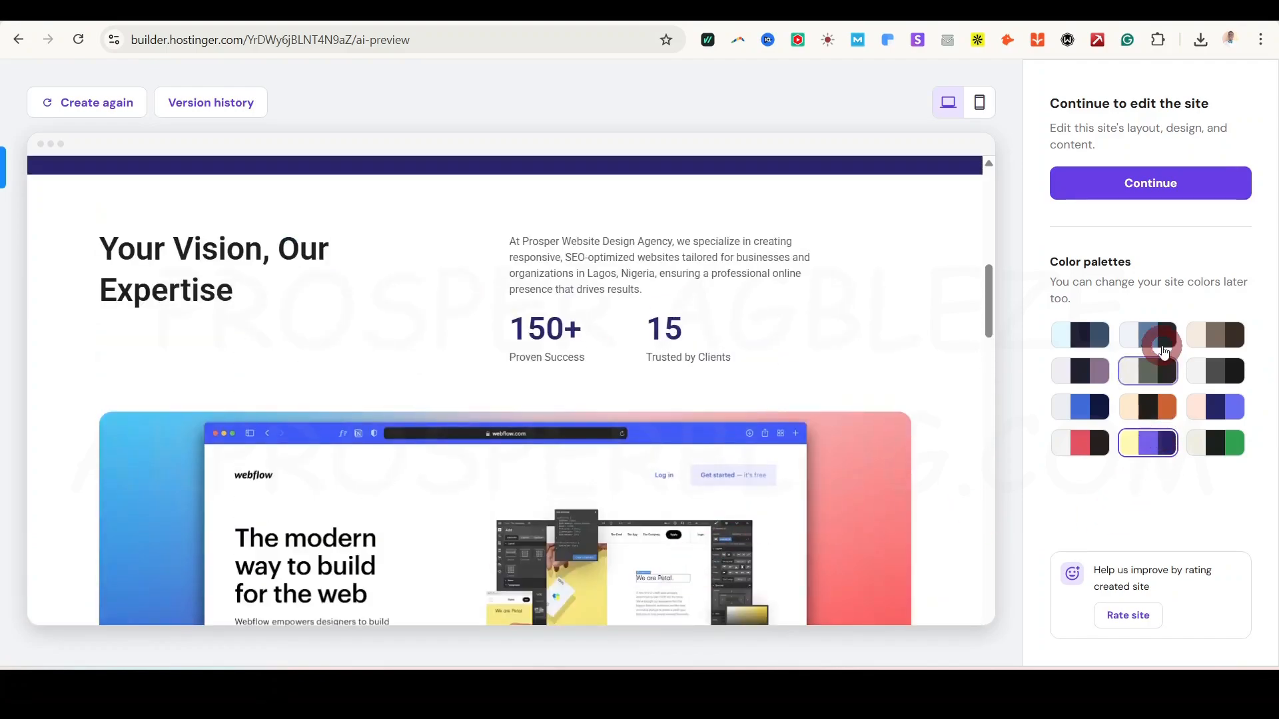
Step: Apply the peach, navy and periwinkle color palette to the site and continue to the website editor
{"action": "left_click", "coordinate": [1074, 338]}
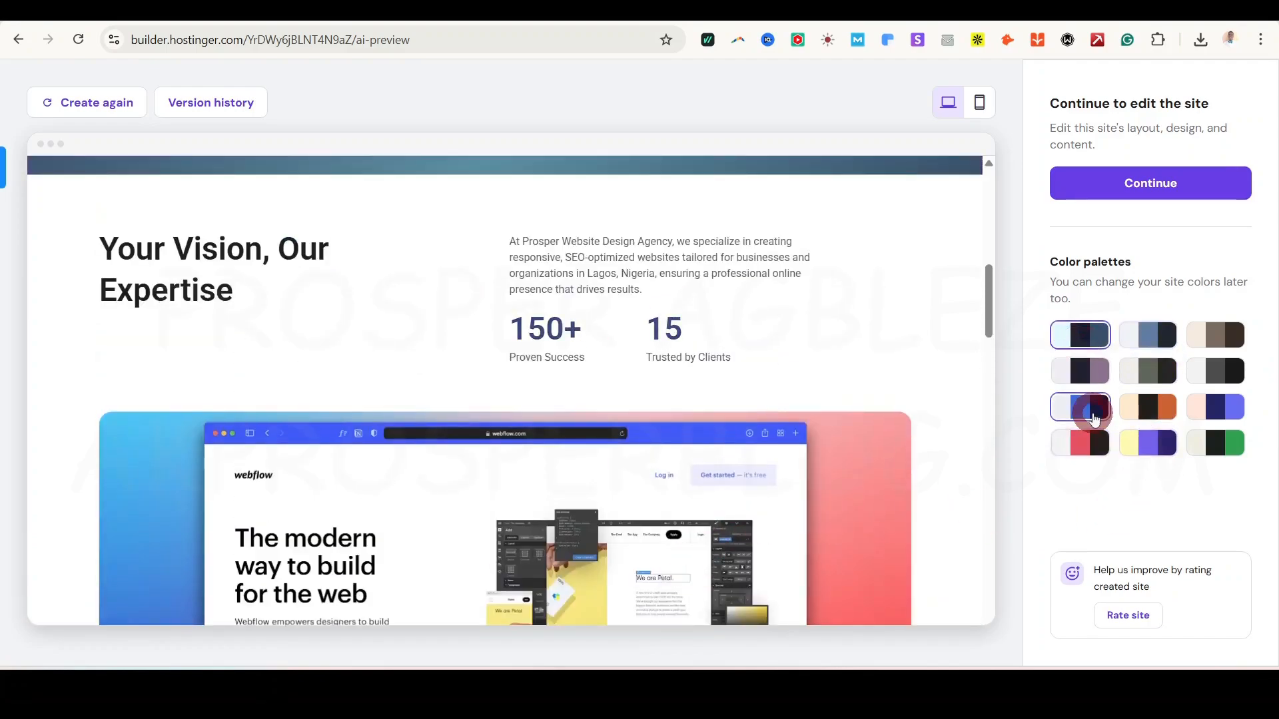
{"action": "left_click", "coordinate": [1217, 408]}
{"action": "scroll", "coordinate": [866, 464], "scroll_direction": "up", "scroll_amount": 5}
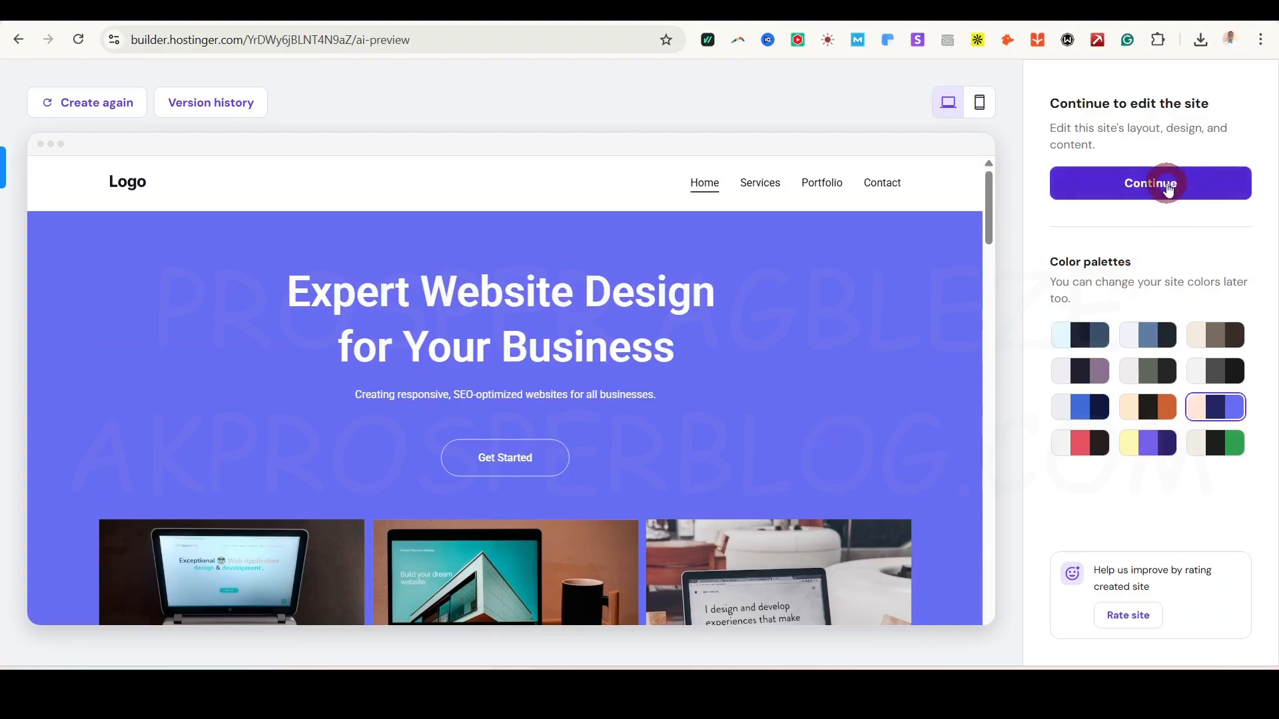
{"action": "left_click", "coordinate": [1152, 199]}
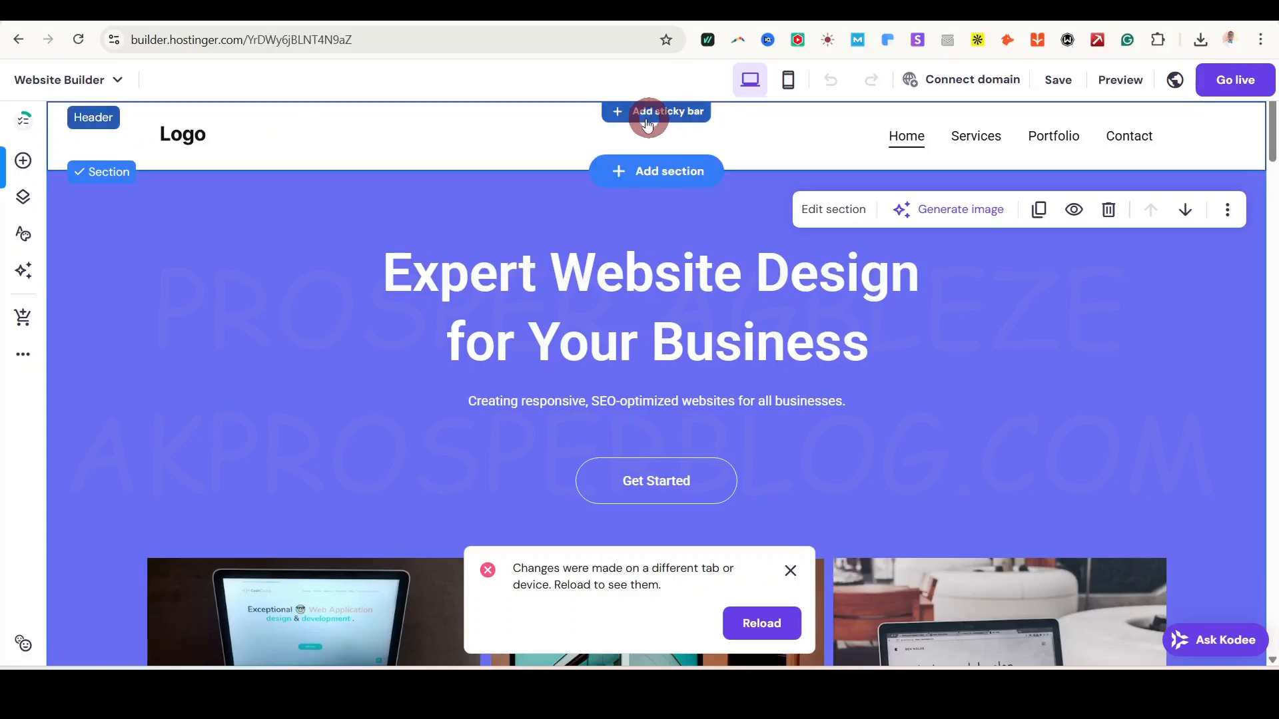
Step: Explore how to replace the header logo image, checking the file upload and the AI Images of the media library
{"action": "left_click", "coordinate": [195, 133]}
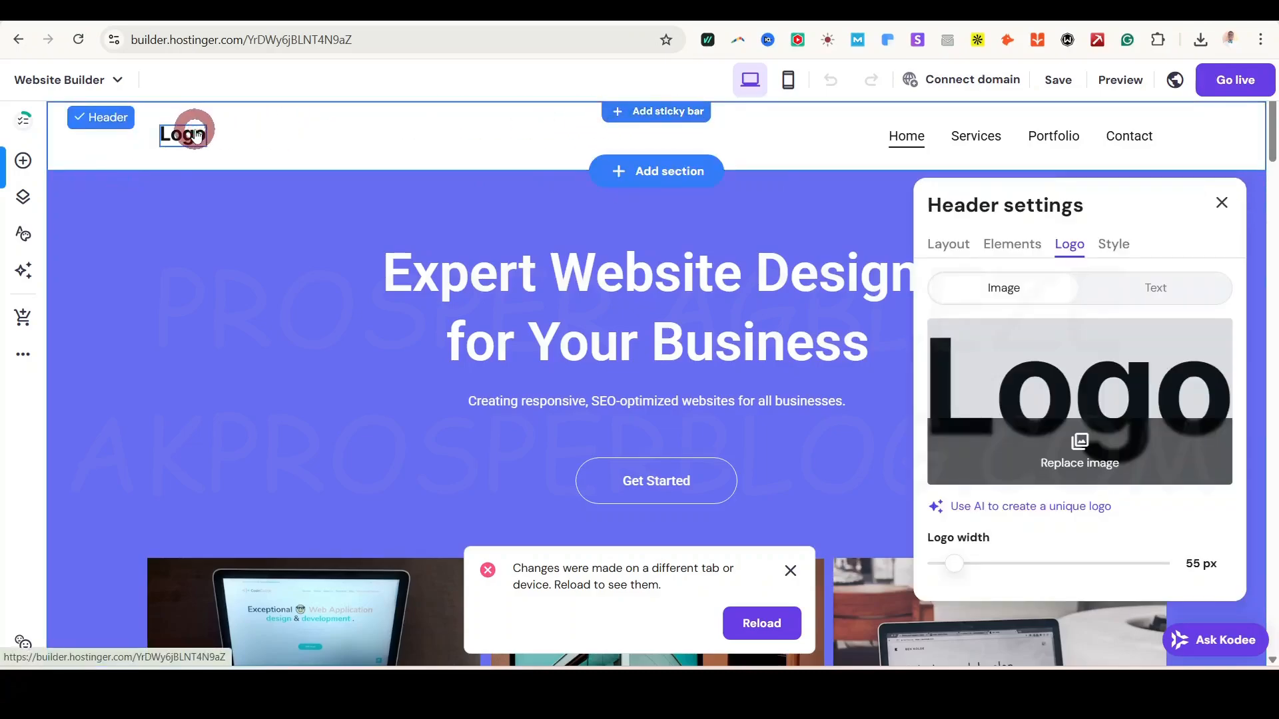
{"action": "left_click", "coordinate": [1080, 446]}
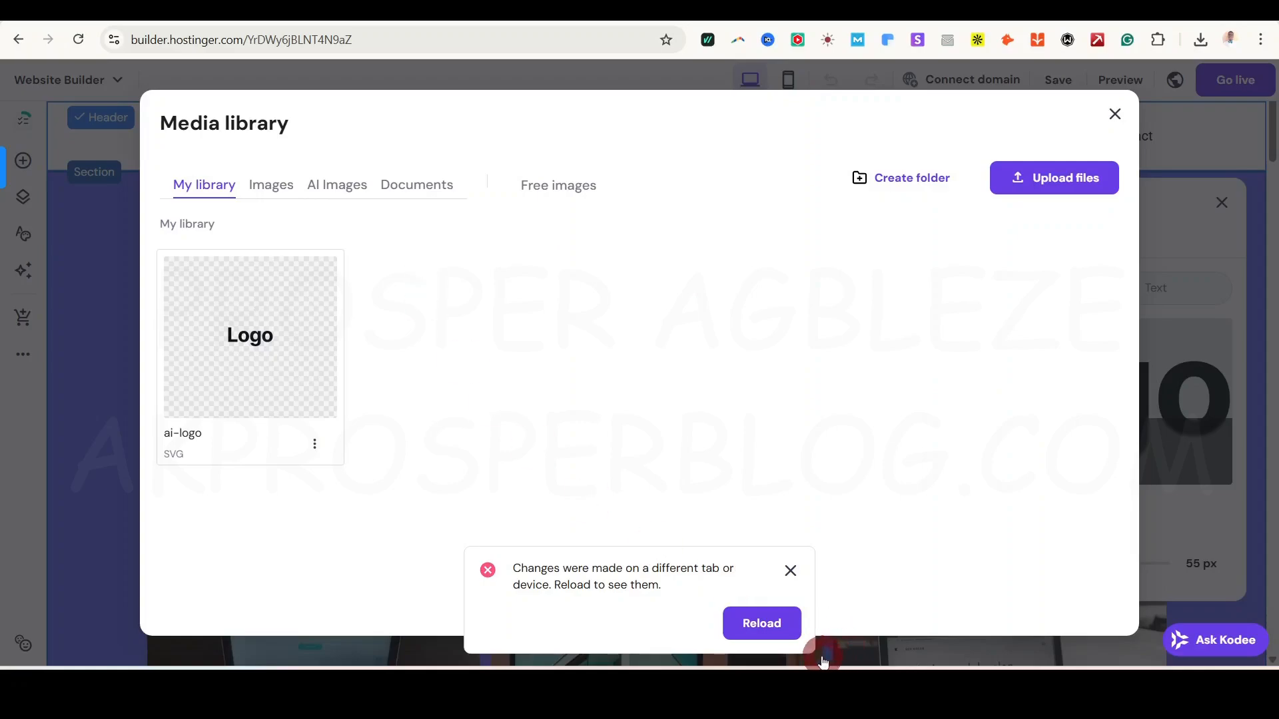
{"action": "left_click", "coordinate": [789, 574]}
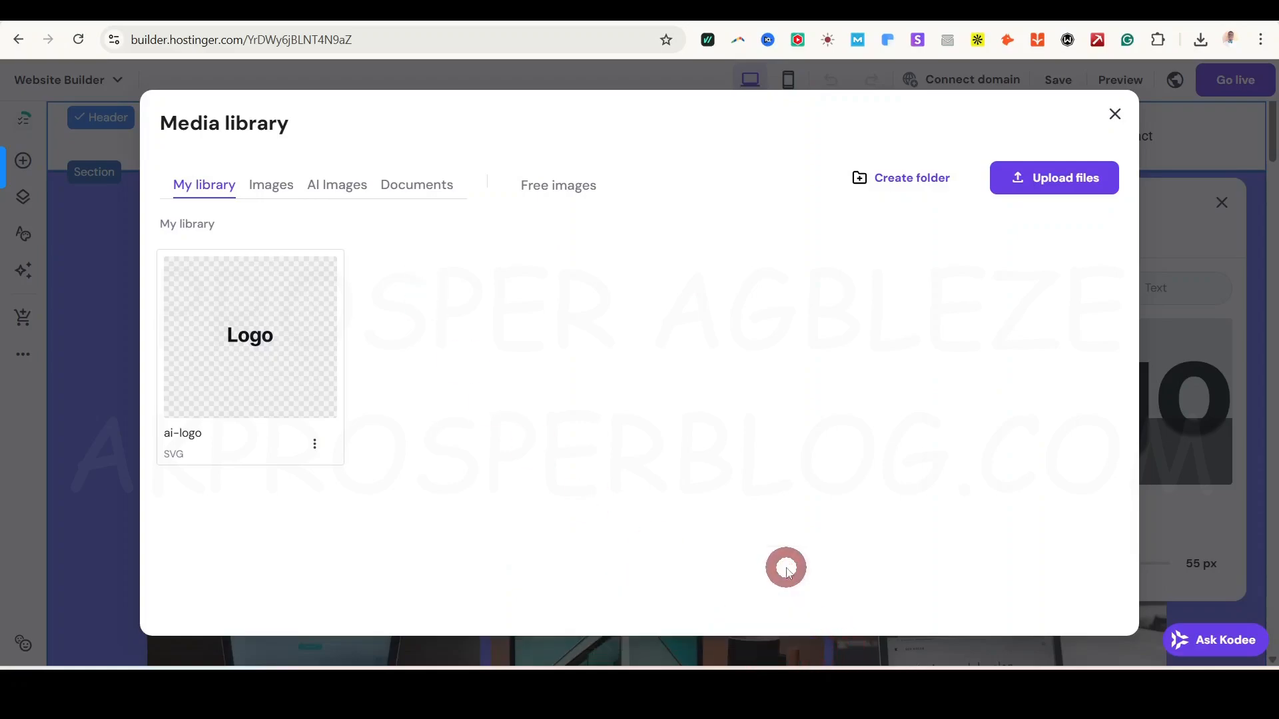
{"action": "left_click", "coordinate": [1059, 181]}
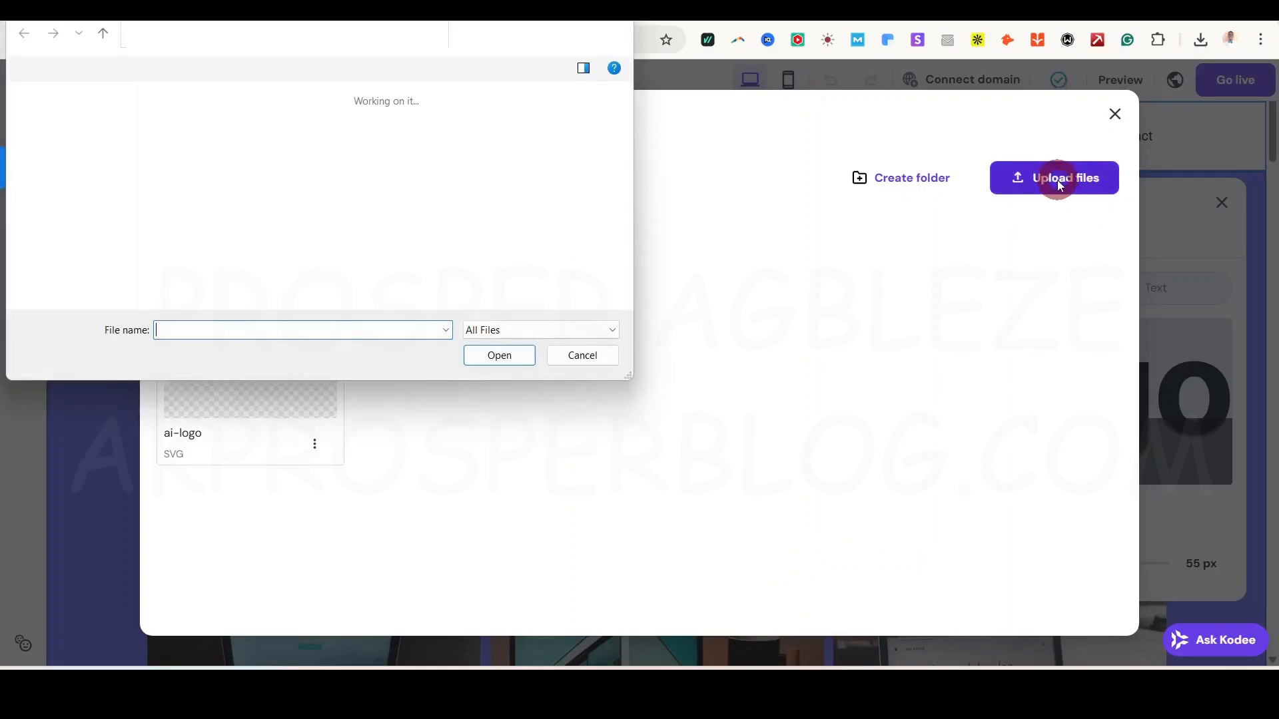
{"action": "key", "text": "Escape"}
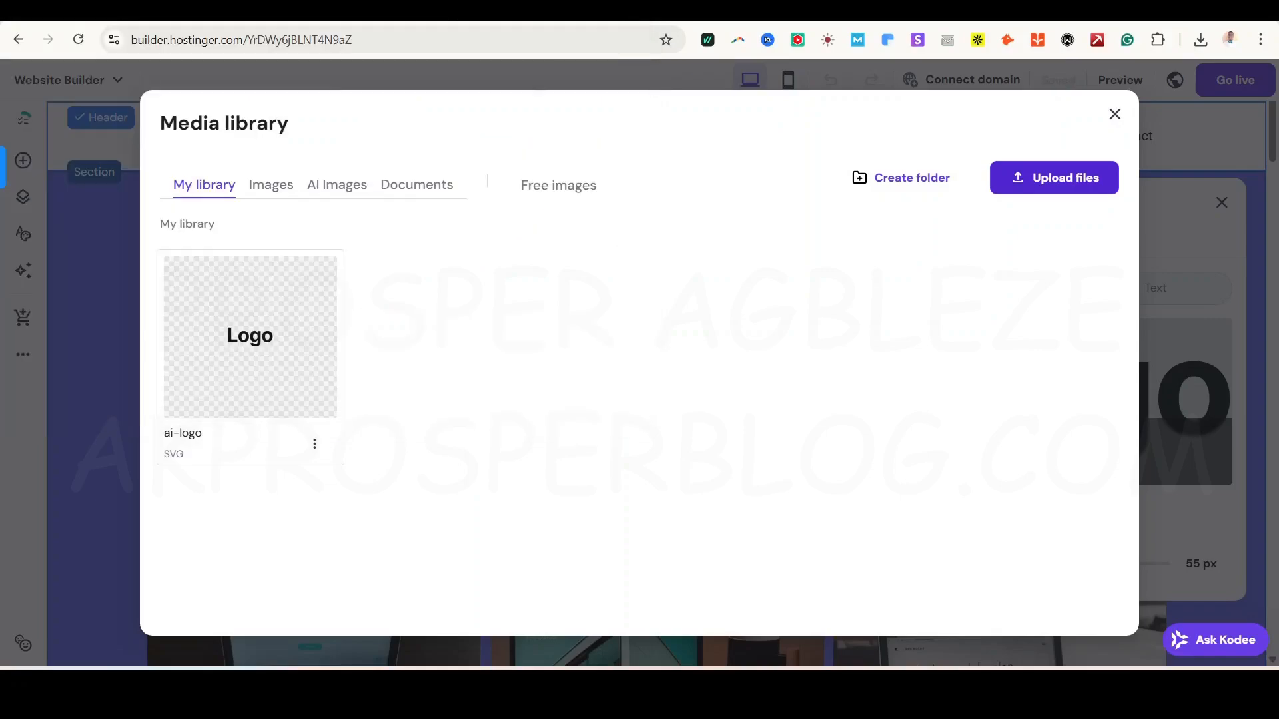
{"action": "left_click", "coordinate": [880, 381]}
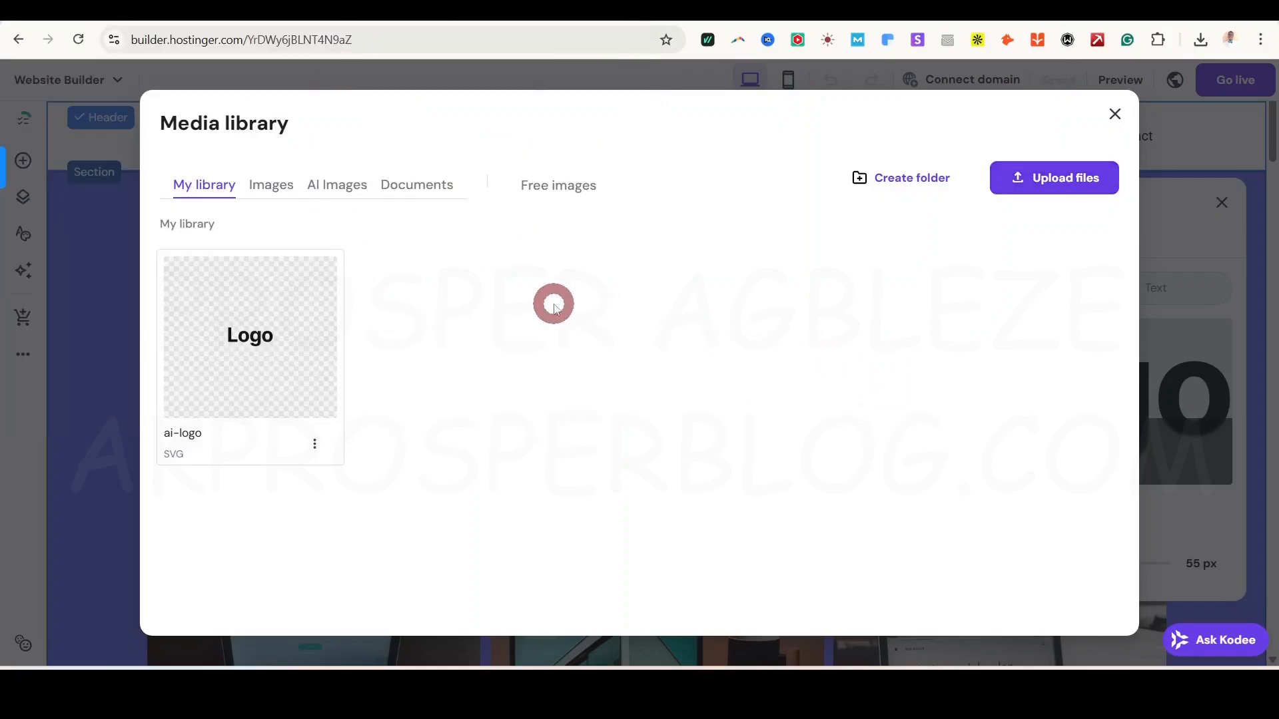
{"action": "left_click", "coordinate": [349, 189]}
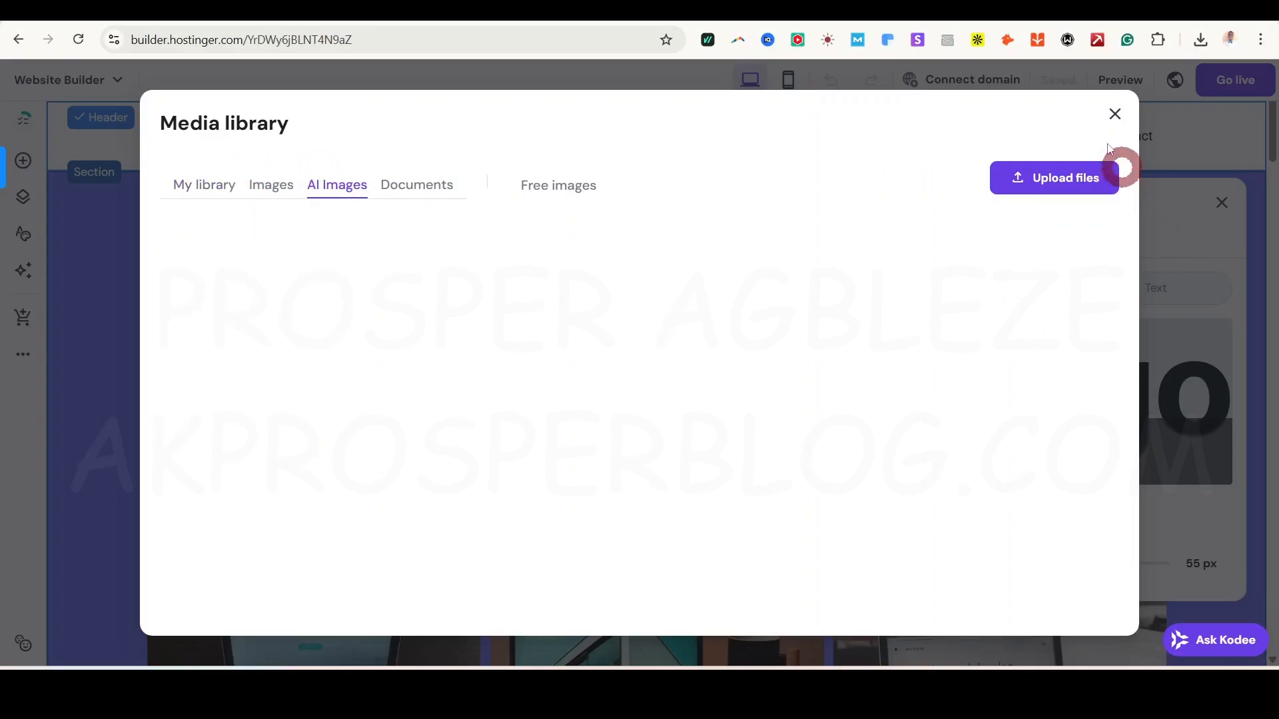
{"action": "left_click", "coordinate": [1112, 112]}
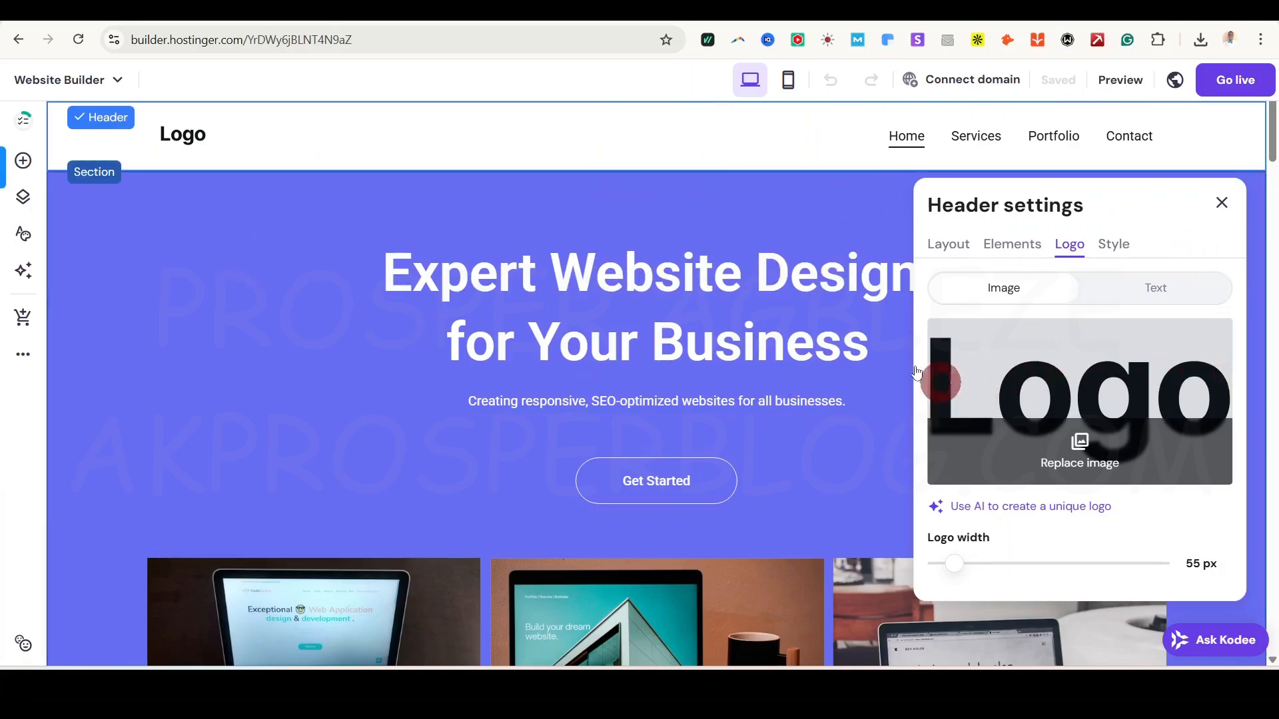
{"action": "left_click", "coordinate": [1219, 200]}
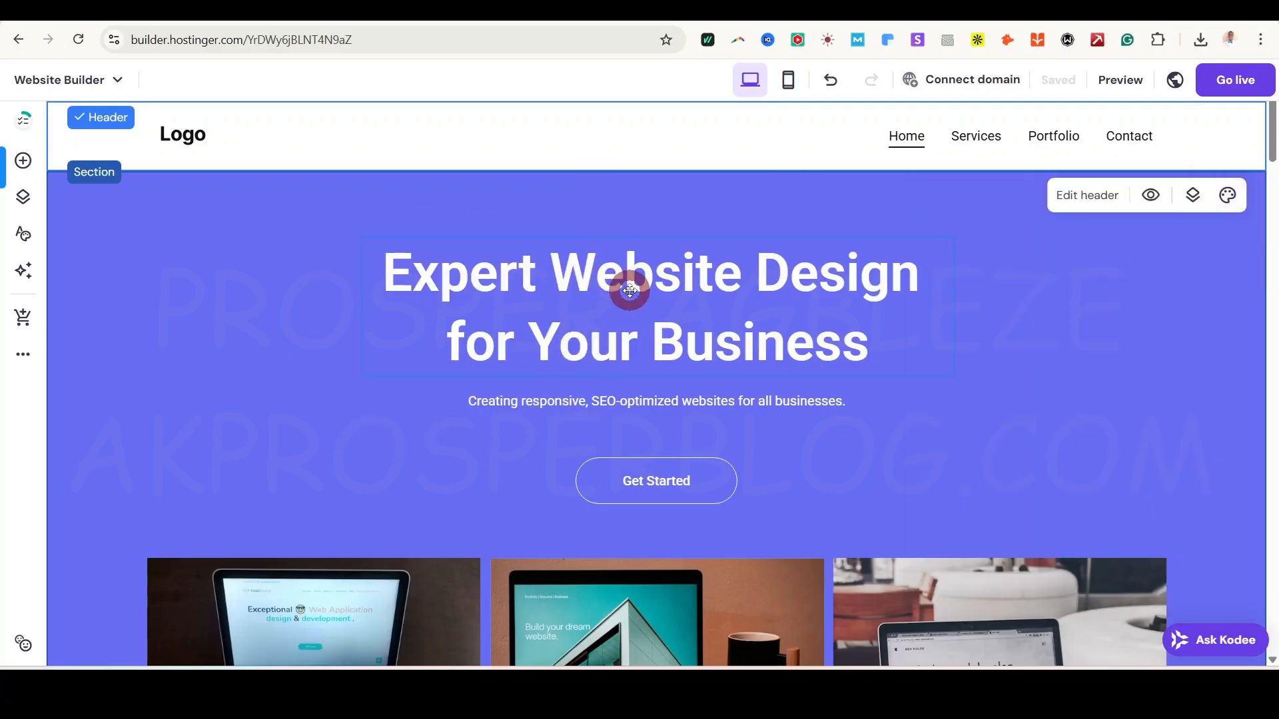
Step: Replace the word "Expert" with "Professional" in the hero heading
{"action": "left_click", "coordinate": [655, 271]}
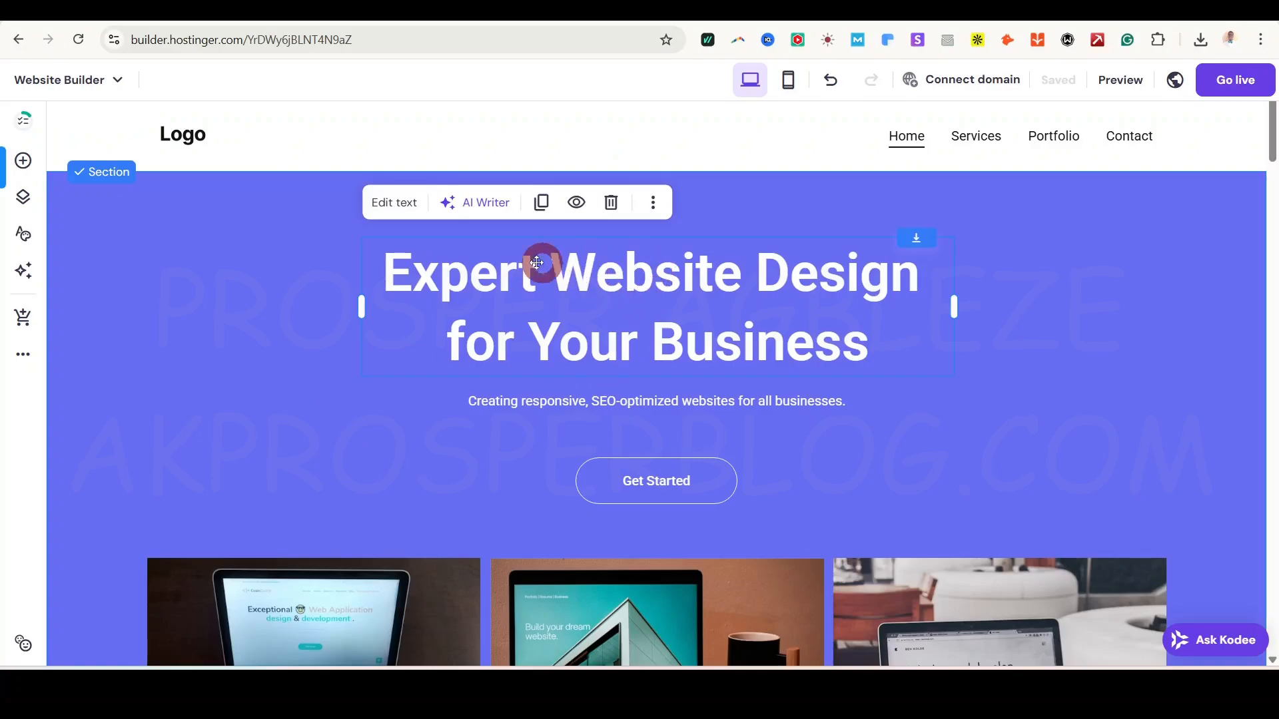
{"action": "left_click", "coordinate": [398, 208]}
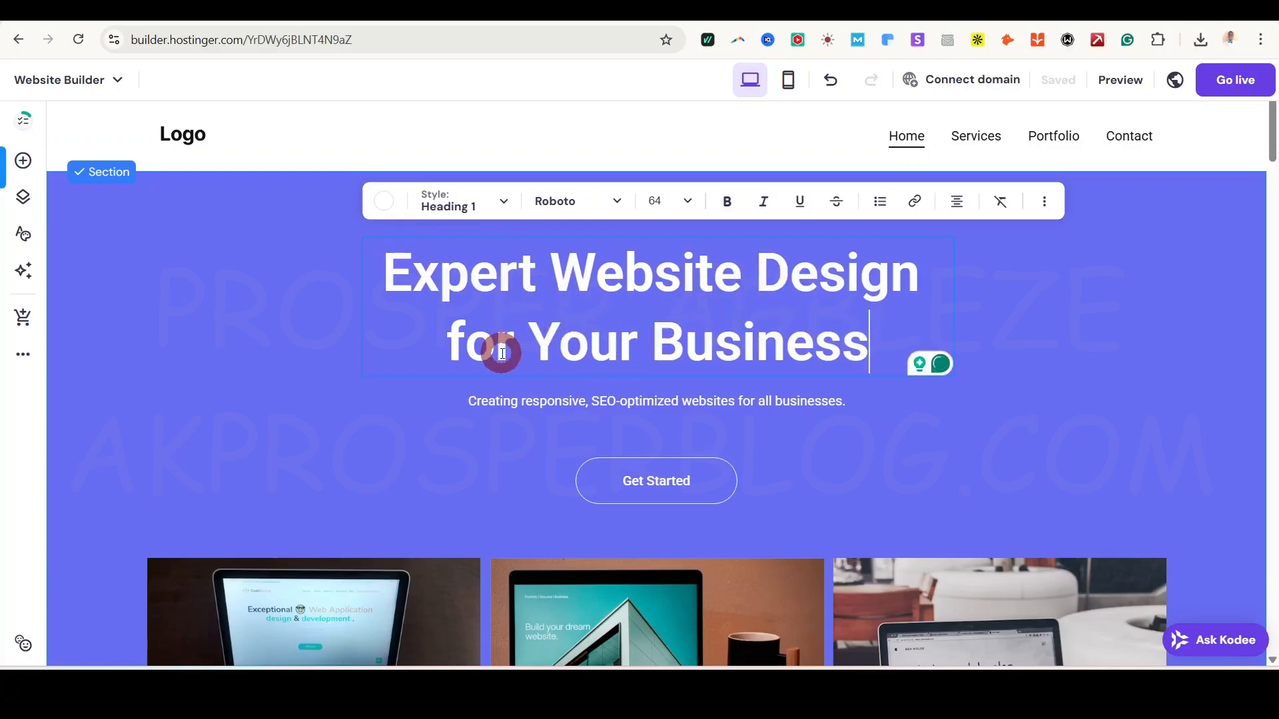
{"action": "double_click", "coordinate": [475, 281]}
{"action": "type", "text": "profession"}
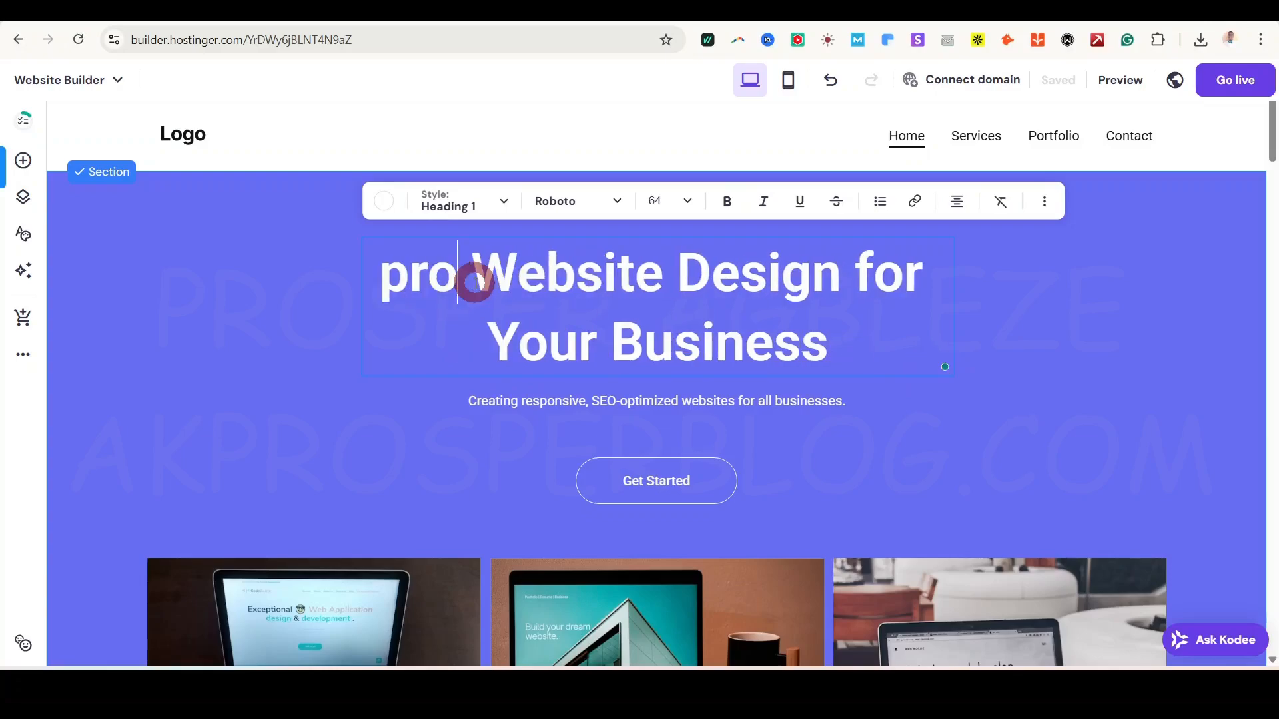
{"action": "type", "text": "al"}
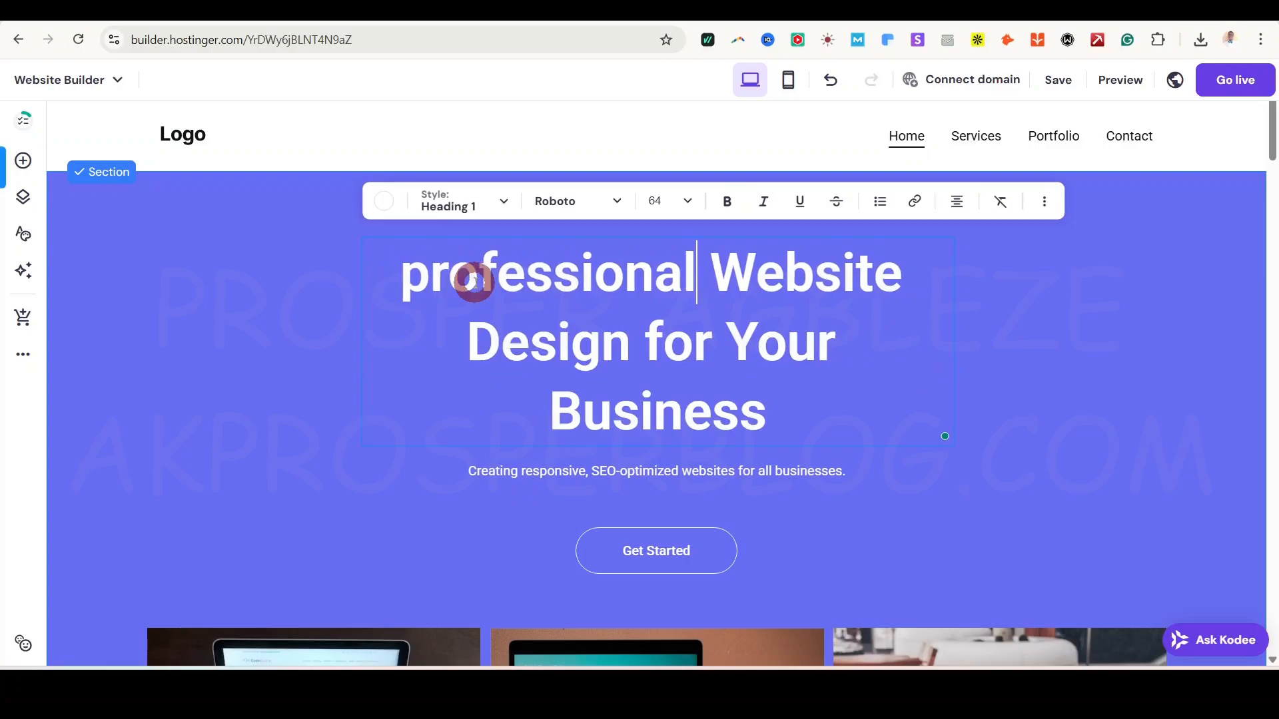
{"action": "key", "text": "Delete"}
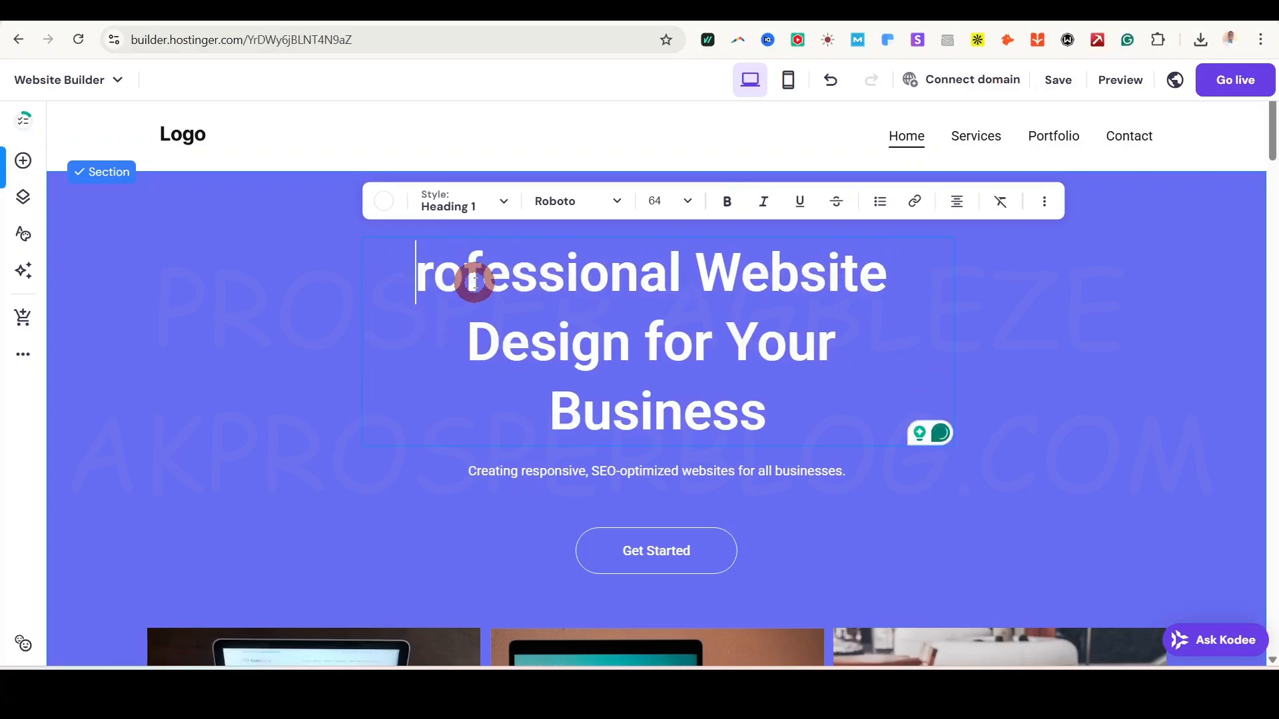
{"action": "type", "text": "P"}
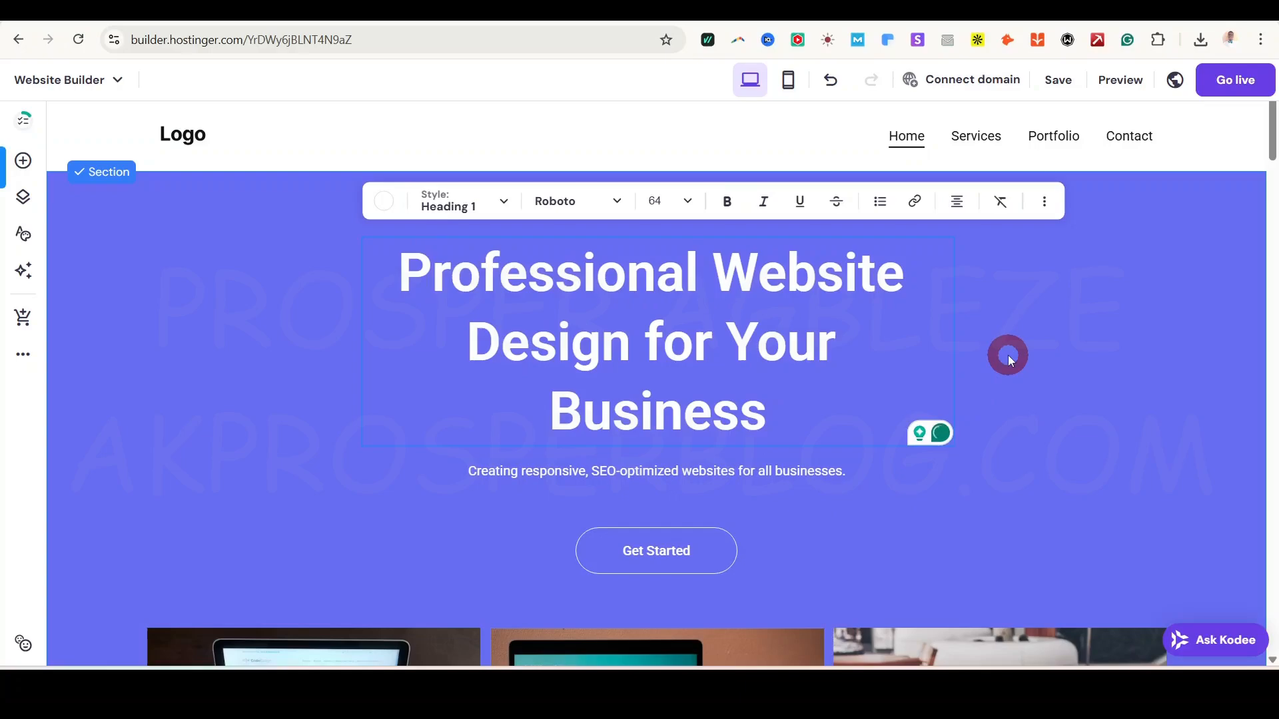
Step: Link the hero section's Get Started button to the Contact page
{"action": "left_click", "coordinate": [665, 571]}
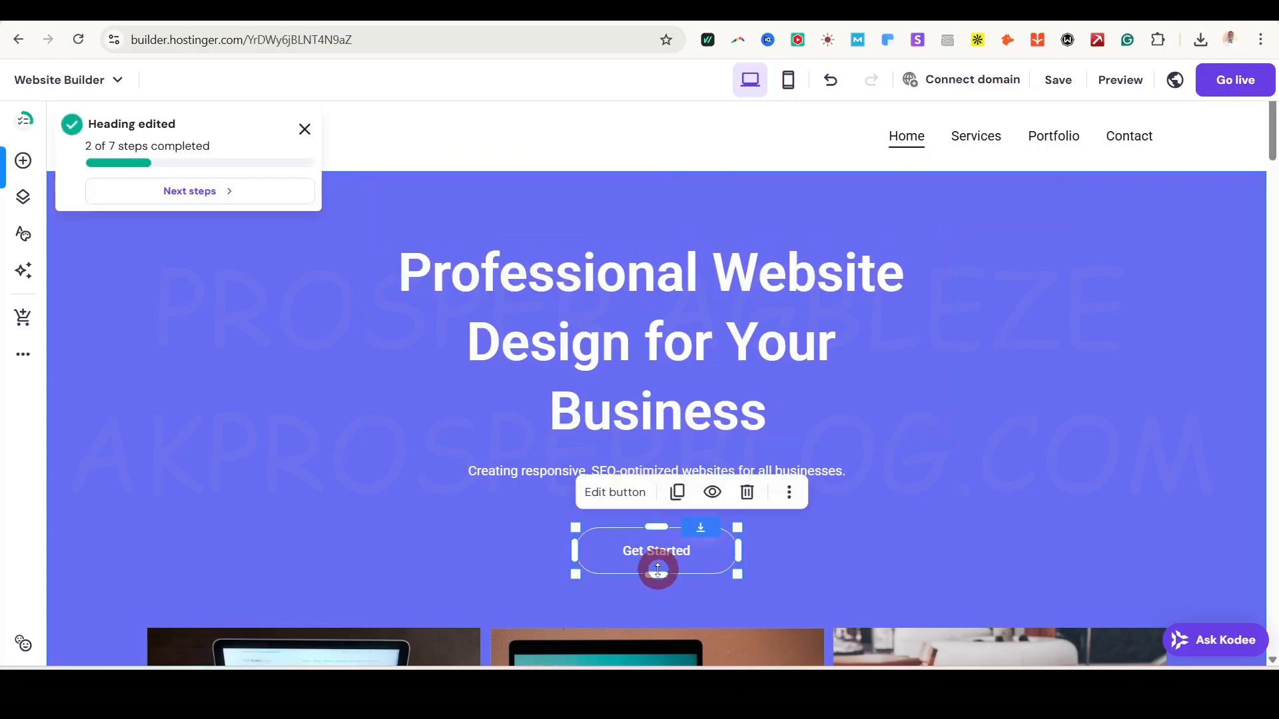
{"action": "left_click", "coordinate": [615, 493]}
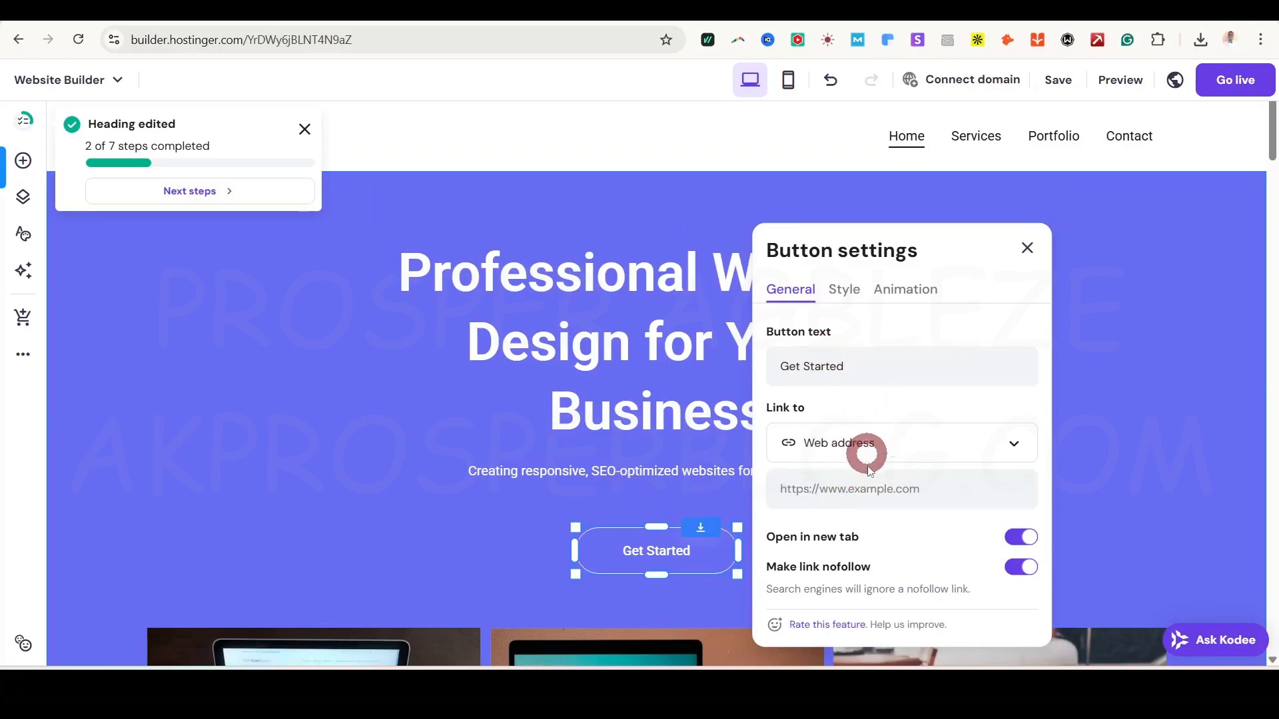
{"action": "left_click", "coordinate": [971, 443]}
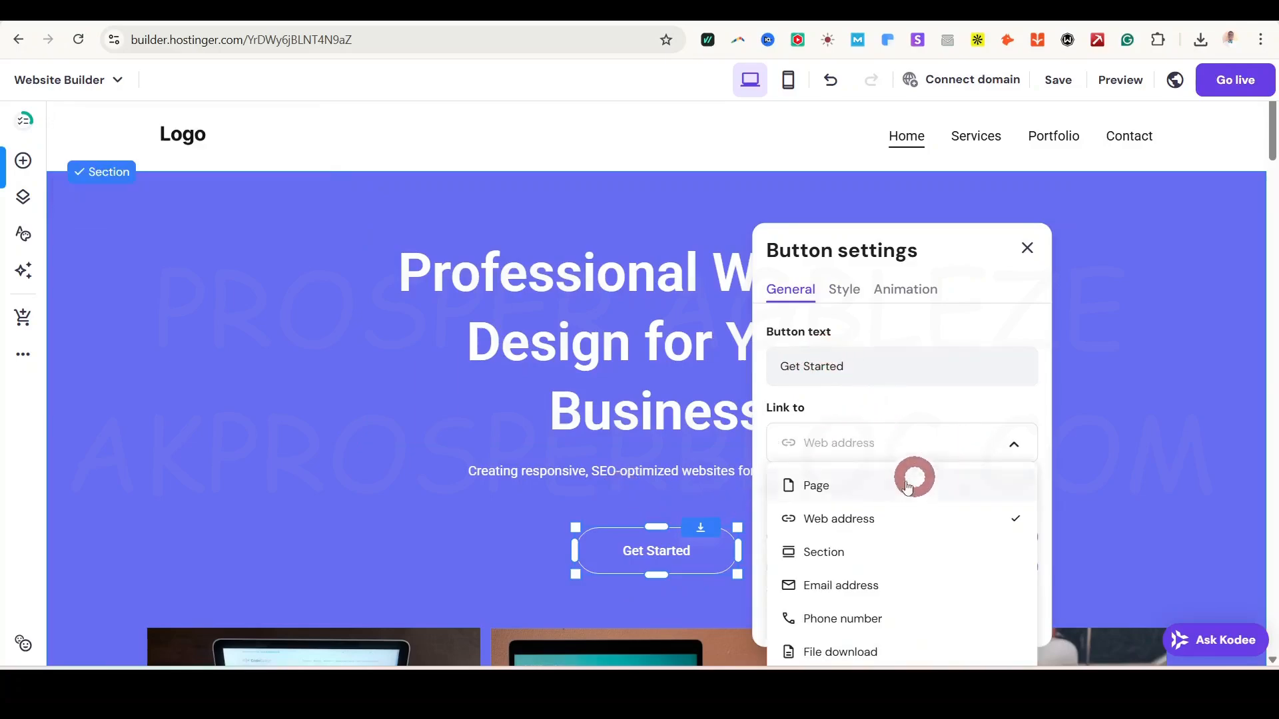
{"action": "scroll", "coordinate": [903, 593], "scroll_direction": "down", "scroll_amount": 6}
{"action": "scroll", "coordinate": [902, 566], "scroll_direction": "up", "scroll_amount": 1}
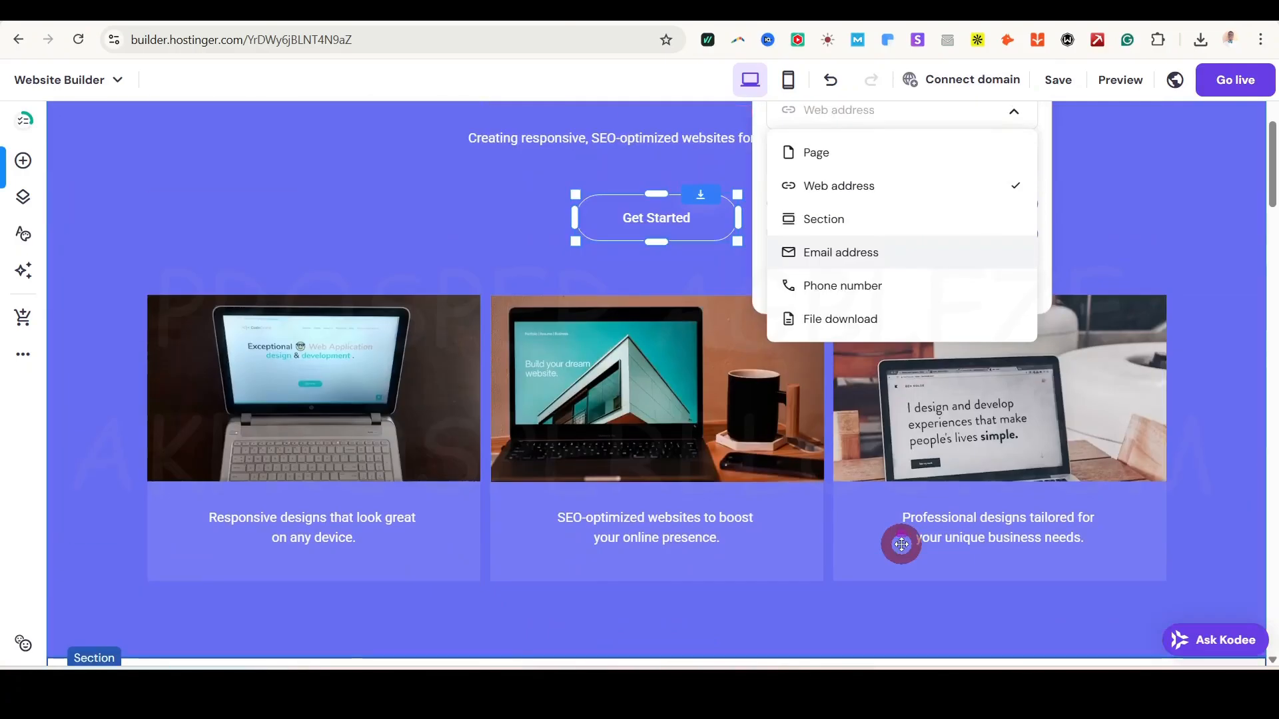
{"action": "scroll", "coordinate": [902, 544], "scroll_direction": "up", "scroll_amount": 1}
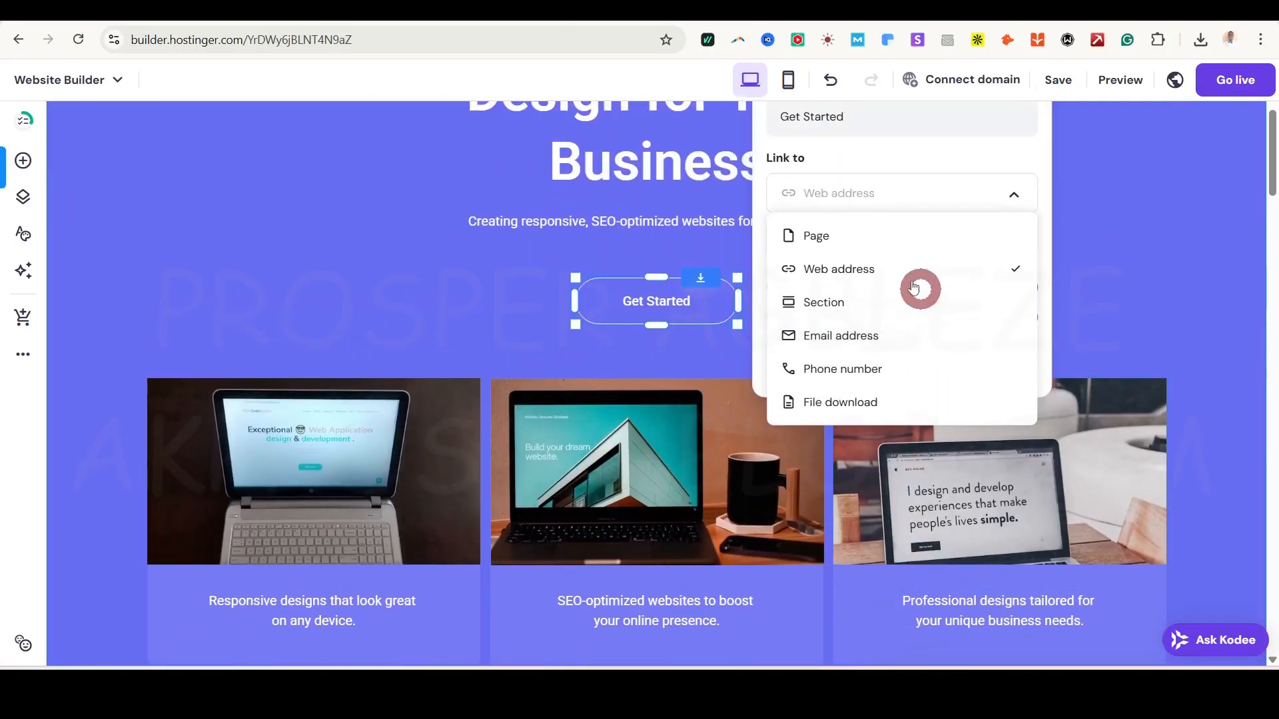
{"action": "left_click", "coordinate": [850, 304]}
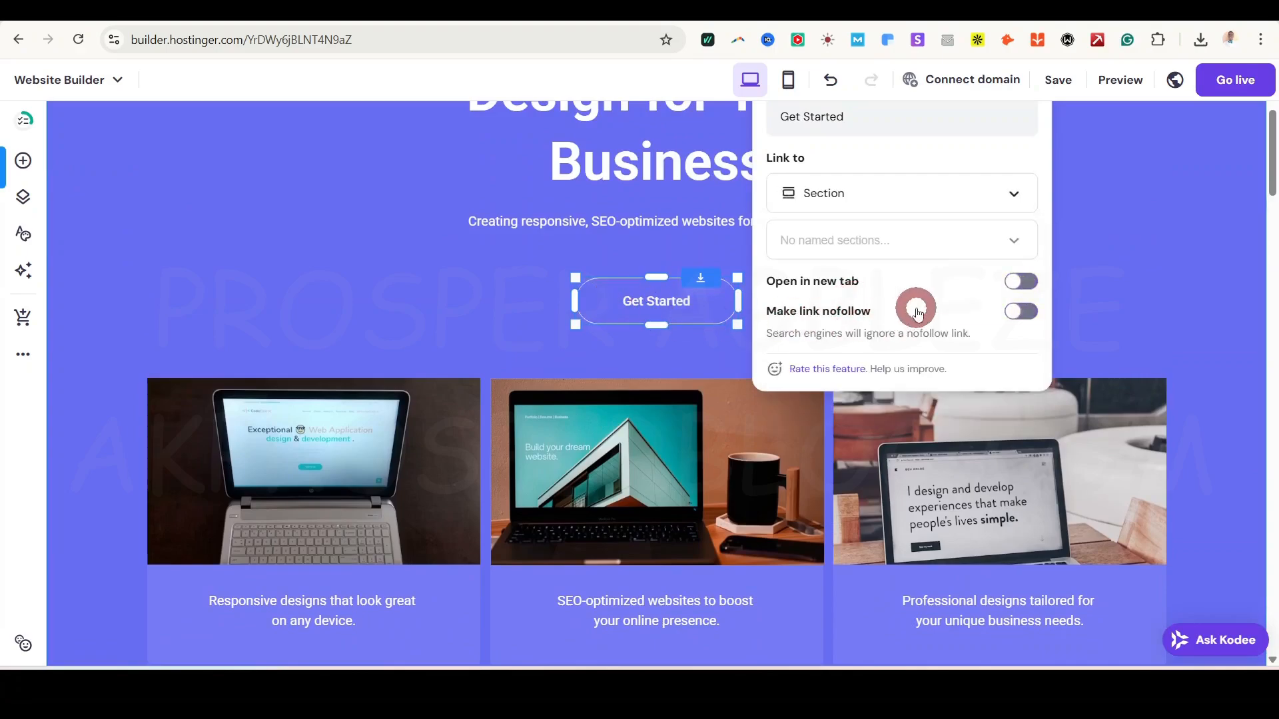
{"action": "left_click", "coordinate": [882, 192]}
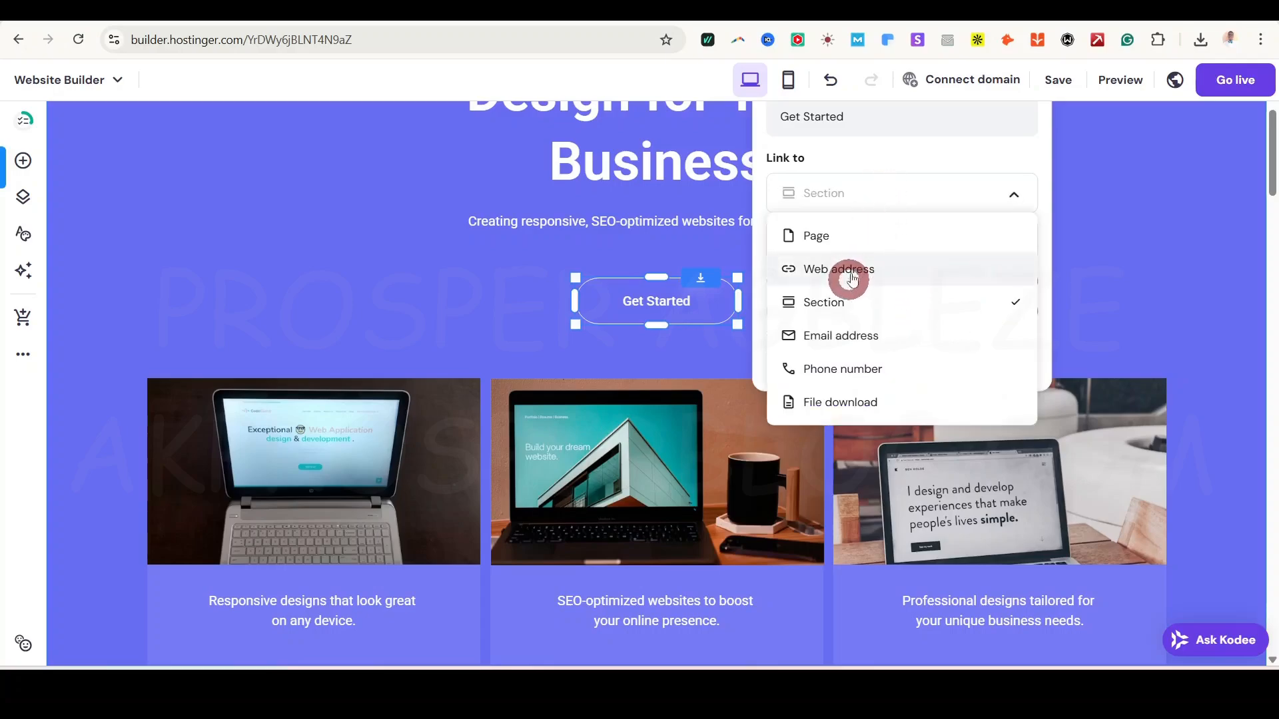
{"action": "left_click", "coordinate": [848, 237]}
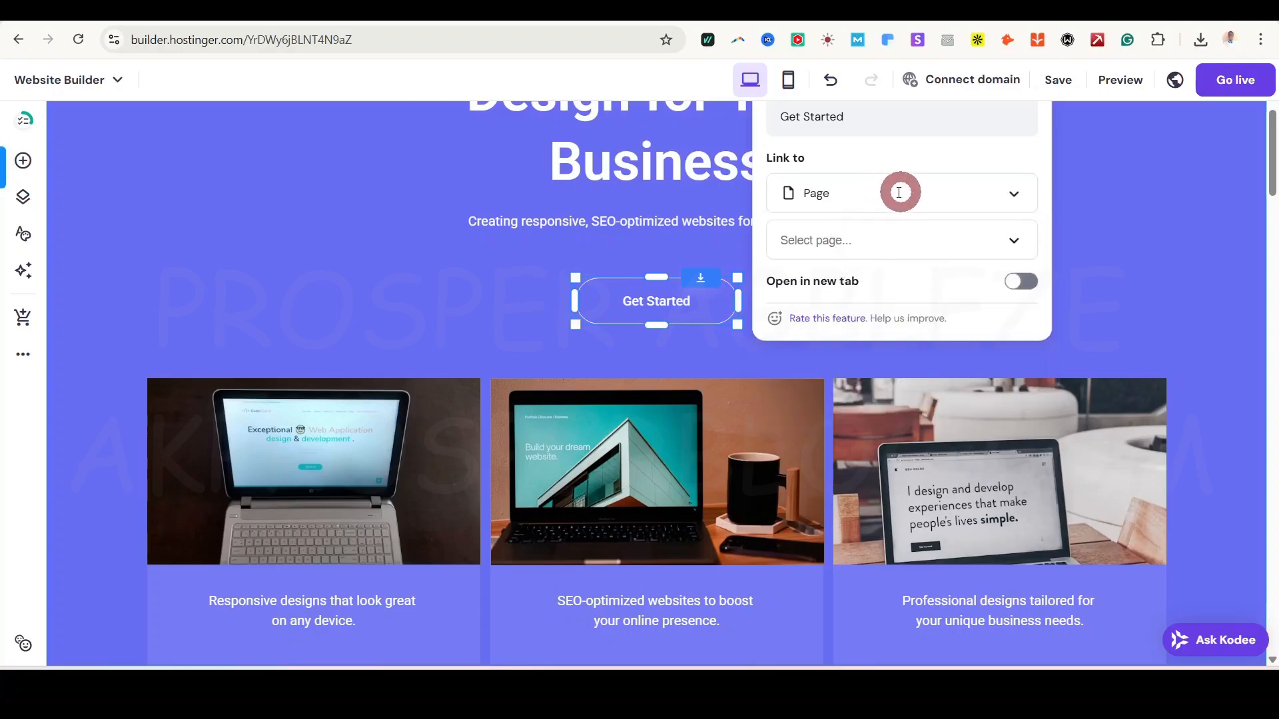
{"action": "left_click", "coordinate": [1019, 239]}
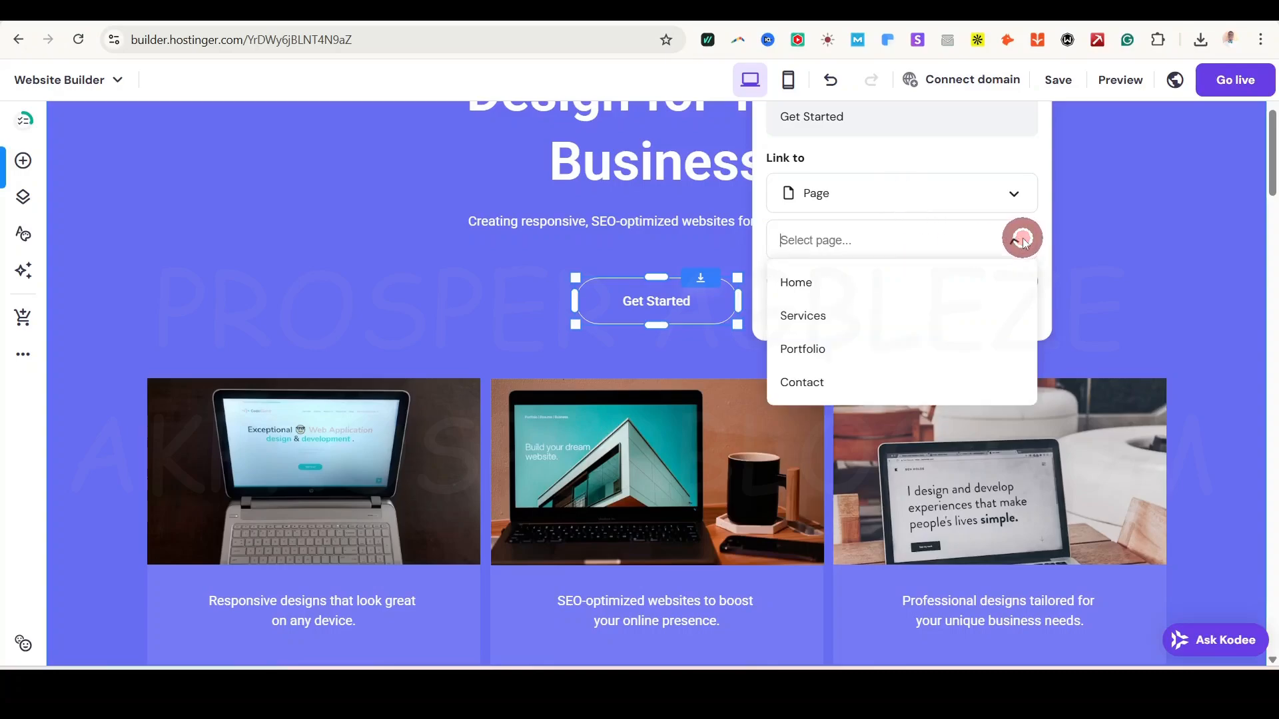
{"action": "left_click", "coordinate": [826, 380]}
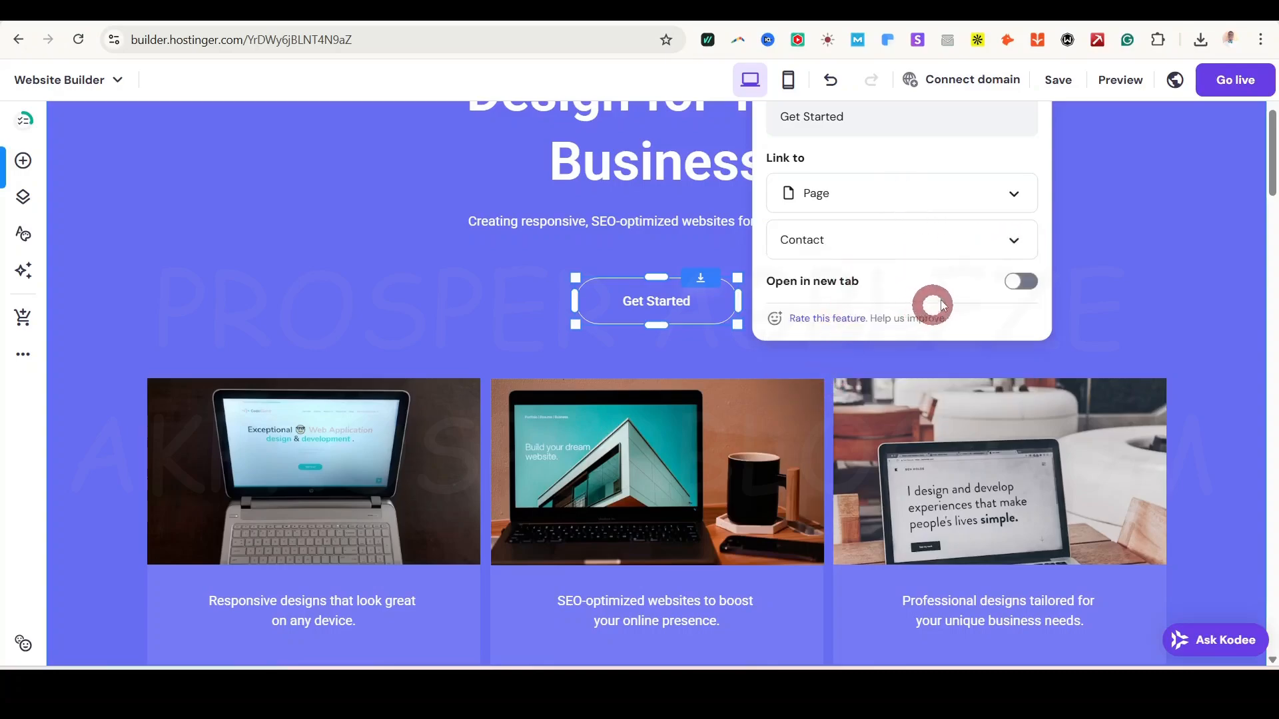
{"action": "scroll", "coordinate": [1108, 320], "scroll_direction": "up", "scroll_amount": 3}
{"action": "left_click", "coordinate": [1124, 326]}
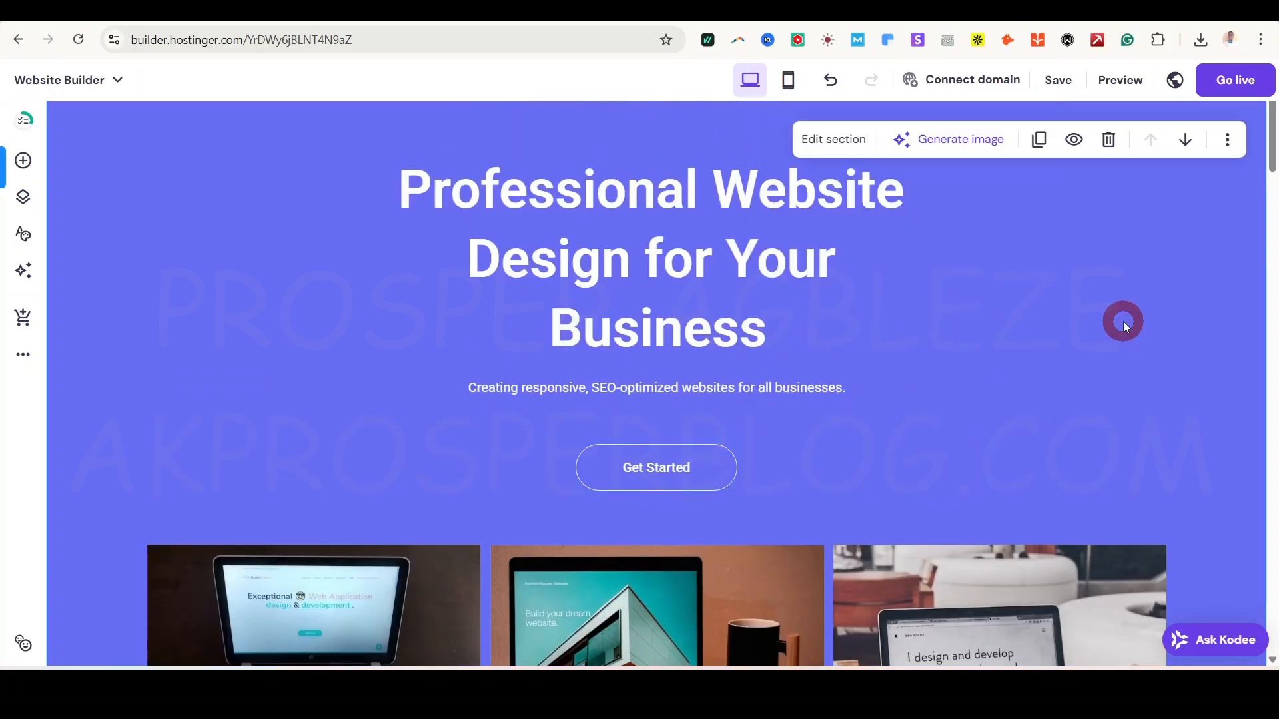
Step: Review the Get Started button's style settings, including the color picker for its fill and text
{"action": "left_click", "coordinate": [679, 474]}
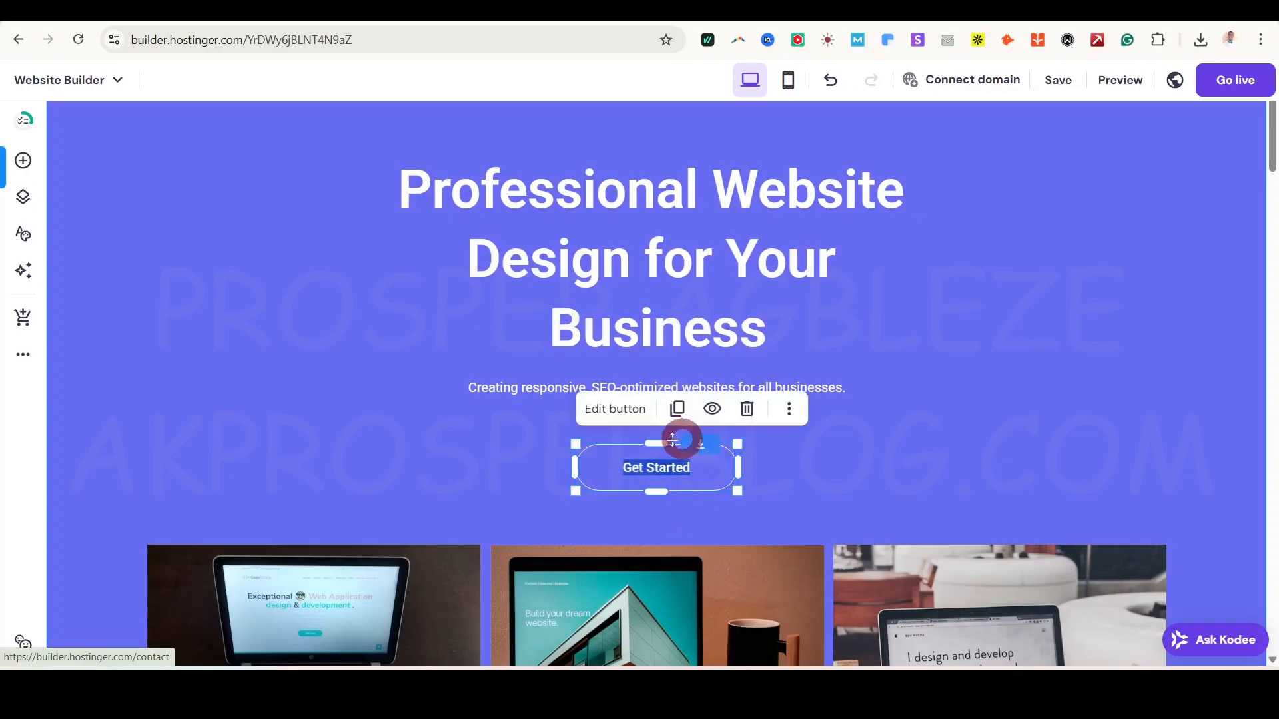
{"action": "left_click", "coordinate": [638, 416]}
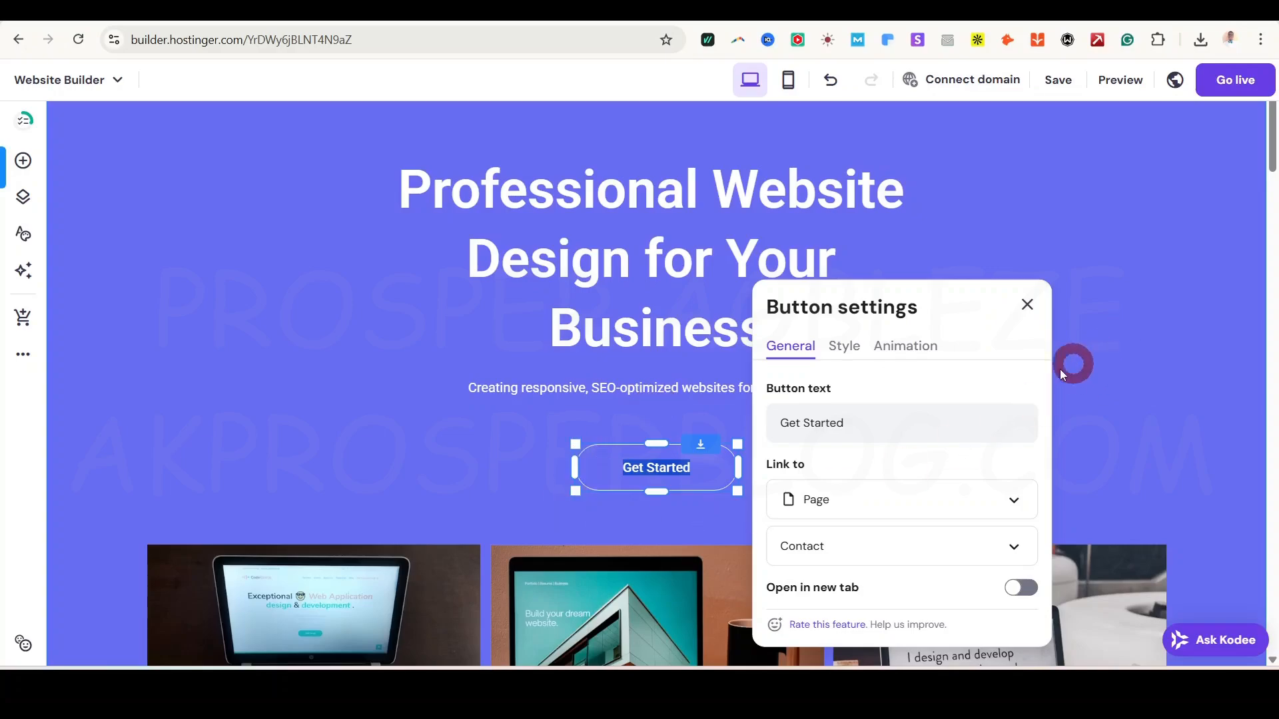
{"action": "left_click", "coordinate": [860, 353]}
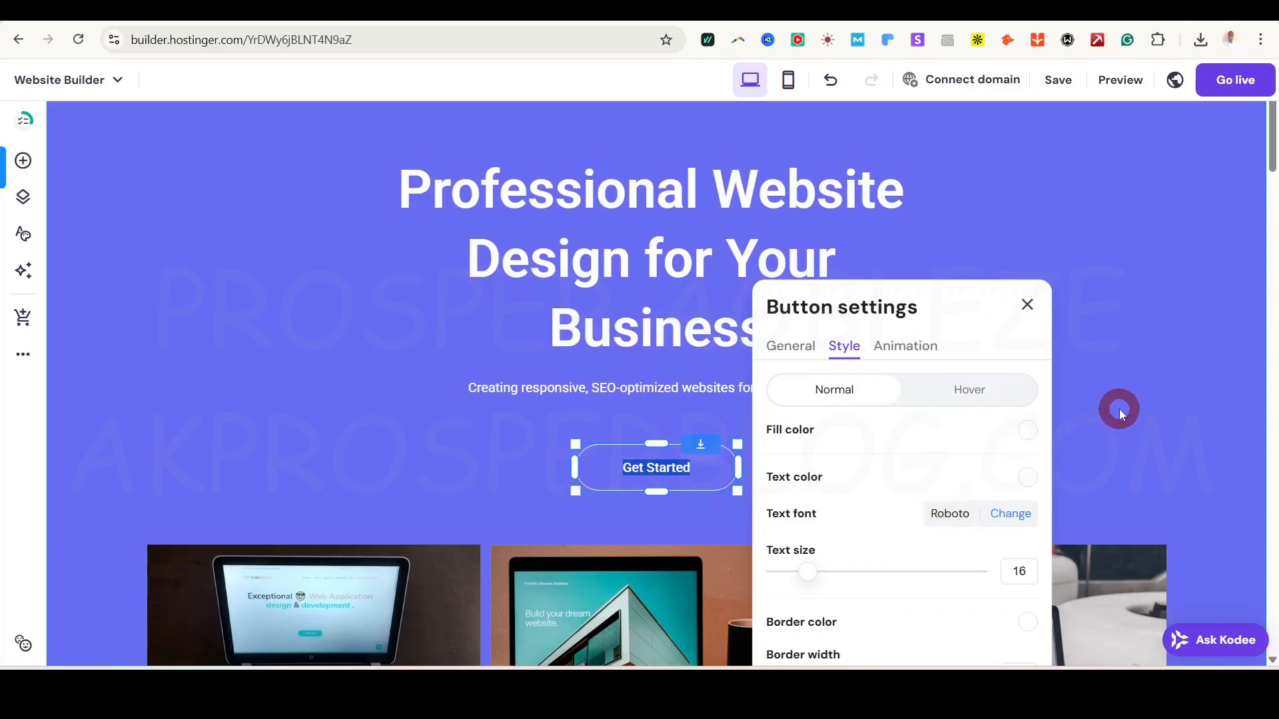
{"action": "left_click", "coordinate": [776, 429]}
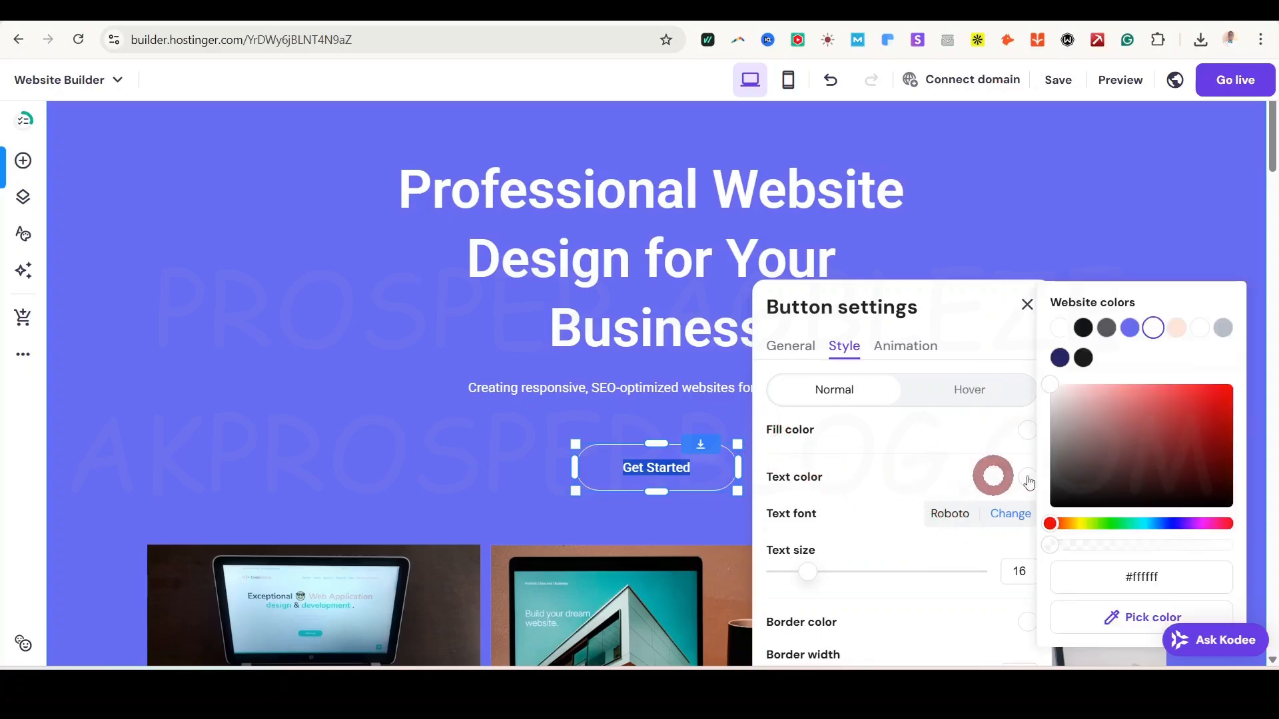
{"action": "left_click", "coordinate": [1013, 198]}
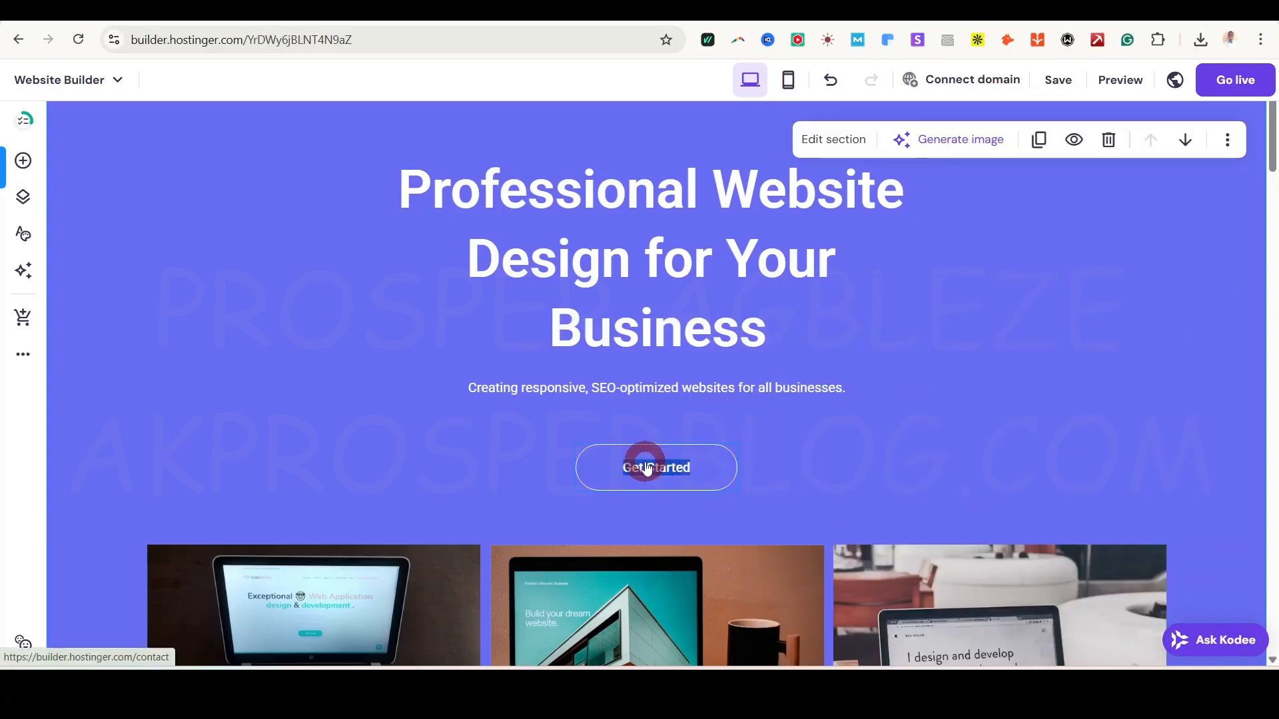
Step: Check the animation options available for the Get Started button and close its settings
{"action": "double_click", "coordinate": [660, 481]}
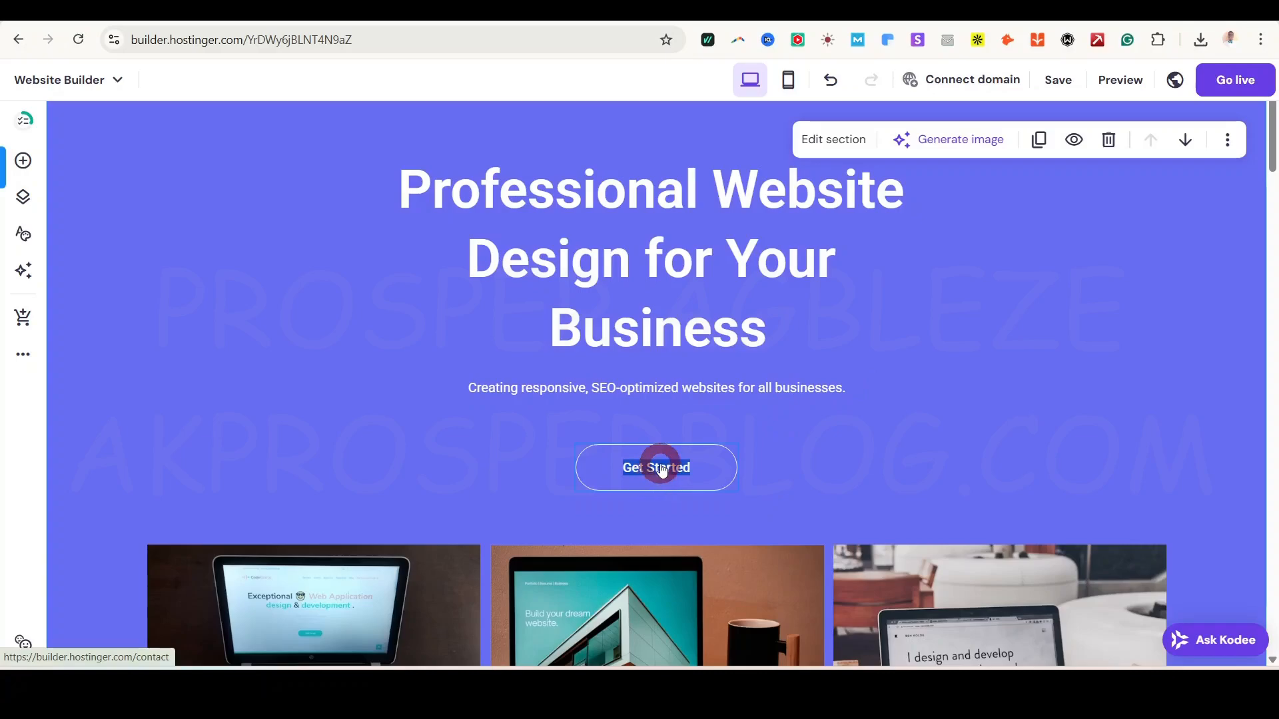
{"action": "left_click", "coordinate": [876, 424]}
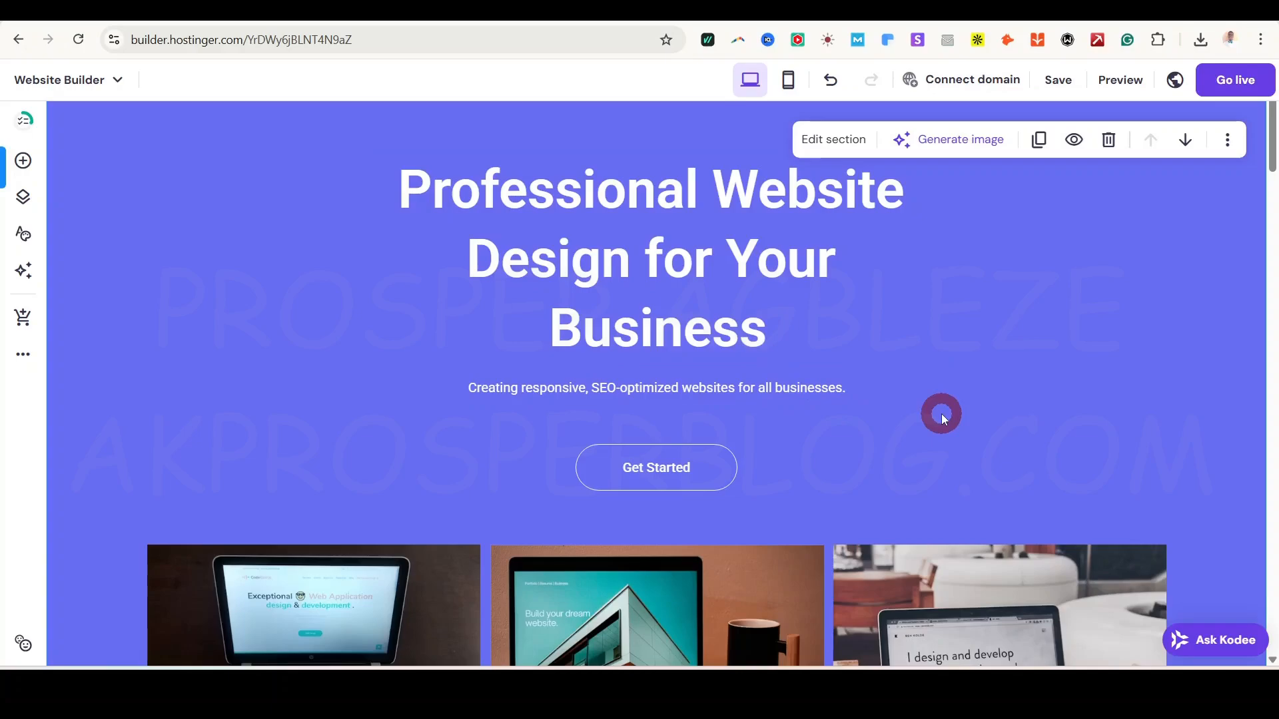
{"action": "double_click", "coordinate": [688, 451]}
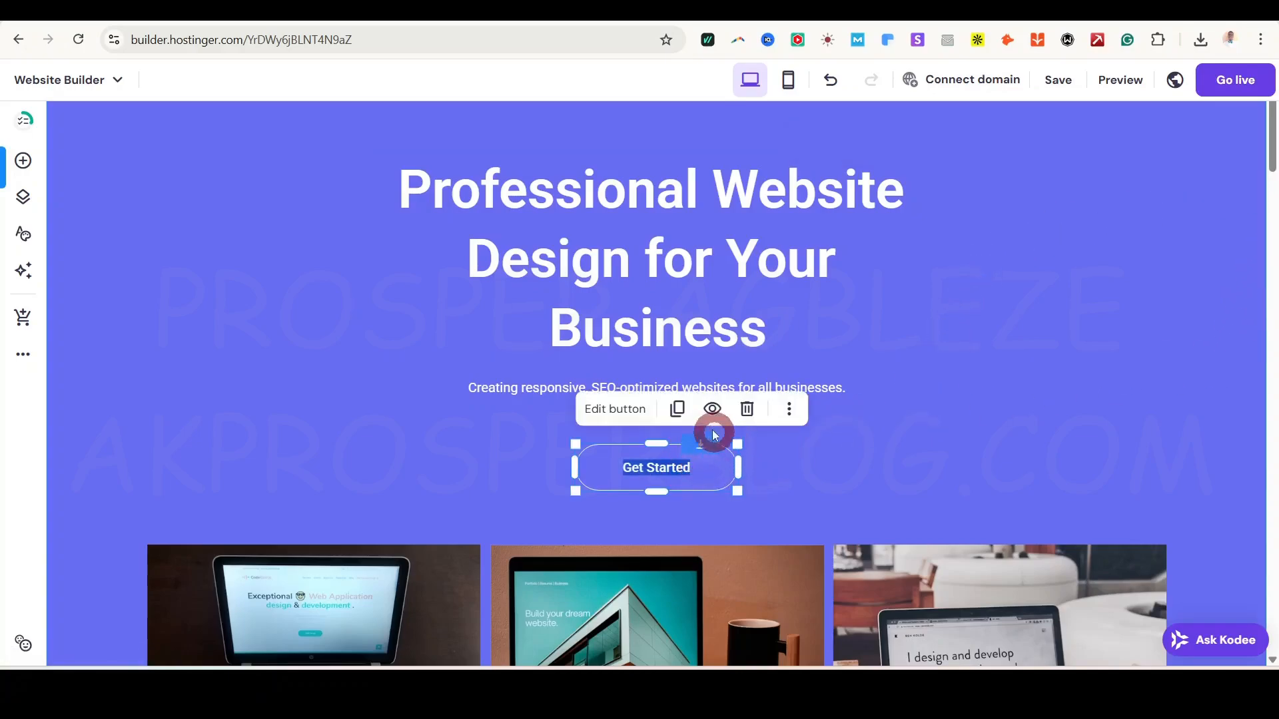
{"action": "left_click", "coordinate": [615, 408]}
{"action": "left_click", "coordinate": [917, 343]}
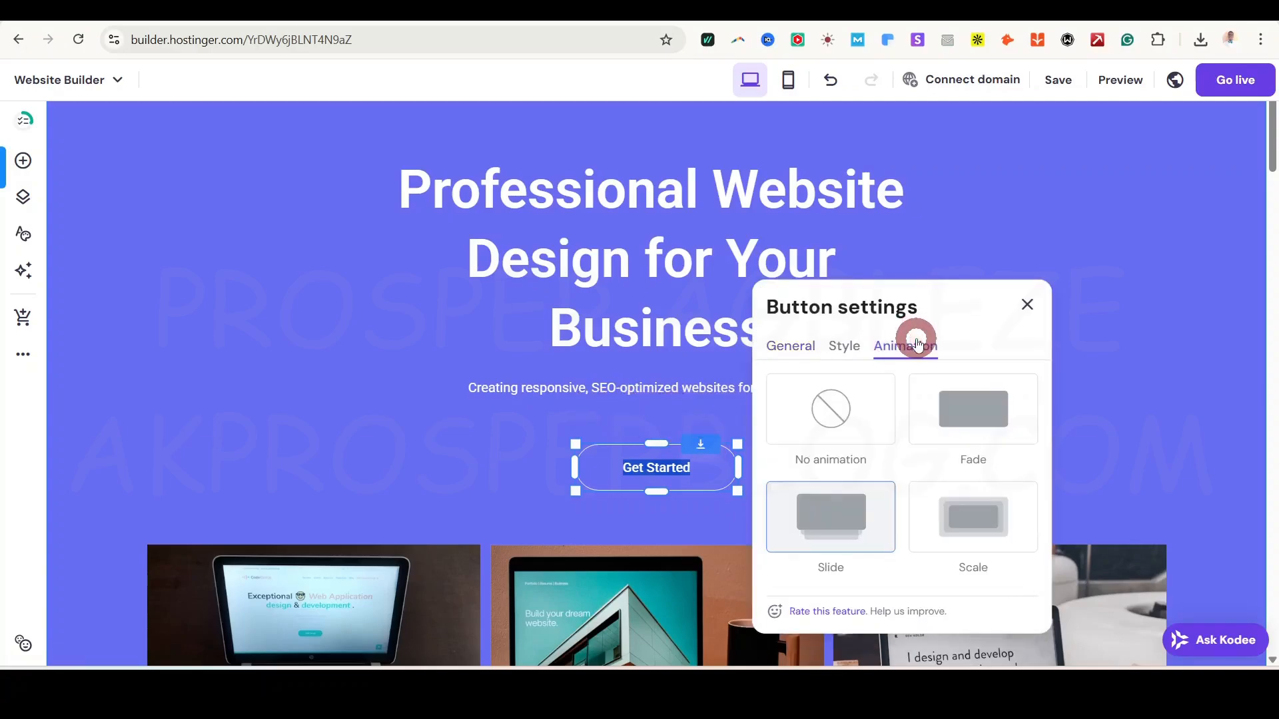
{"action": "scroll", "coordinate": [916, 458], "scroll_direction": "down", "scroll_amount": 6}
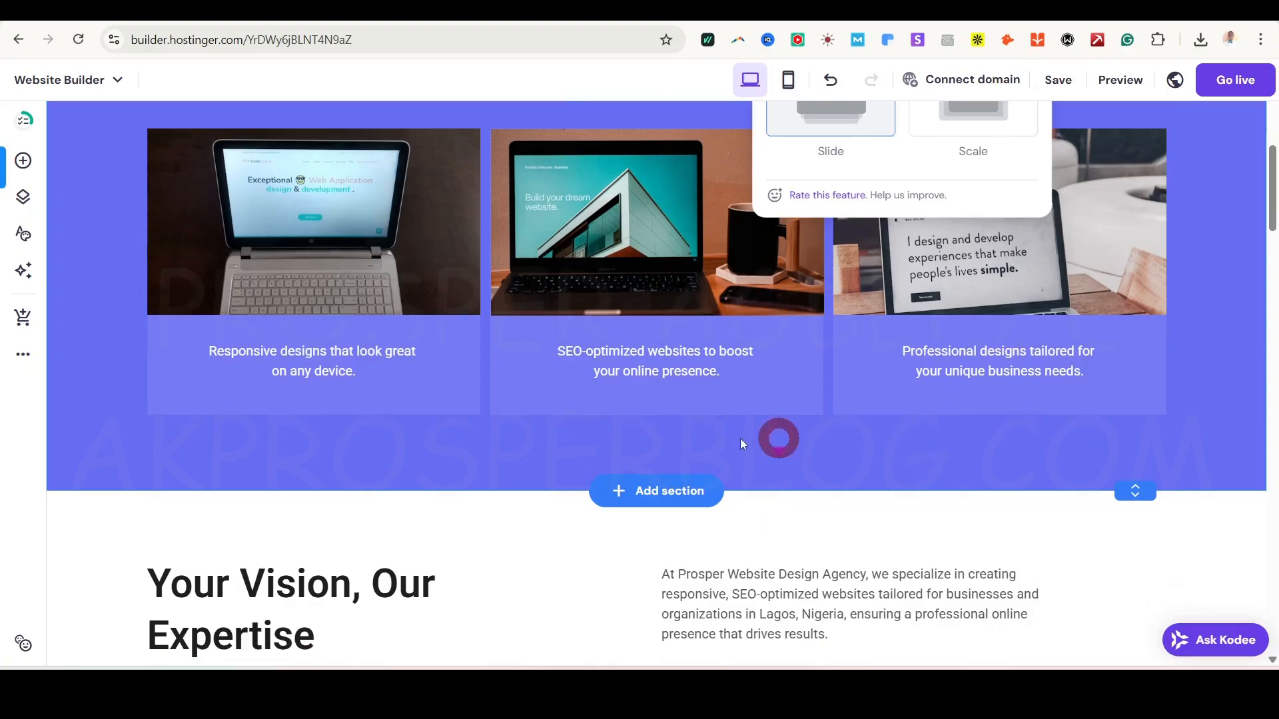
{"action": "scroll", "coordinate": [905, 337], "scroll_direction": "up", "scroll_amount": 6}
{"action": "left_click", "coordinate": [1027, 305]}
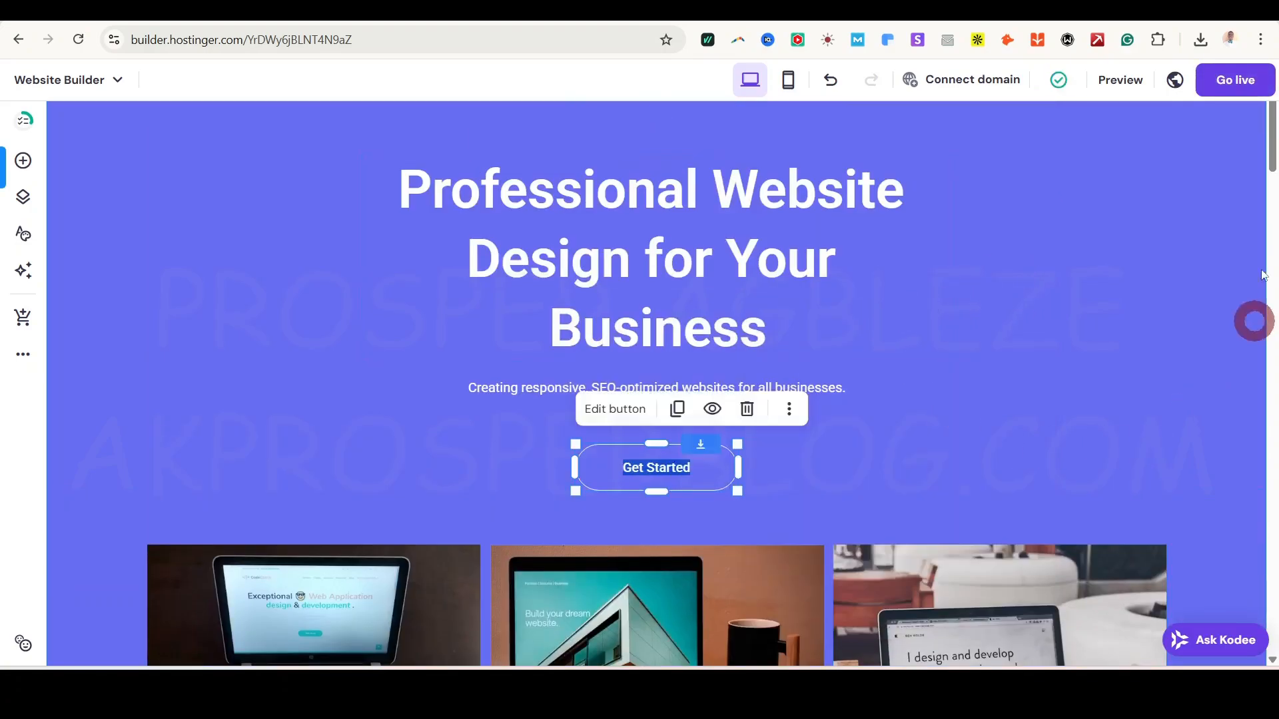
Step: Browse the section templates offered below the hero section, including the Testimonials layouts, without adding one
{"action": "left_click_drag", "start_coordinate": [1270, 152], "coordinate": [1270, 253]}
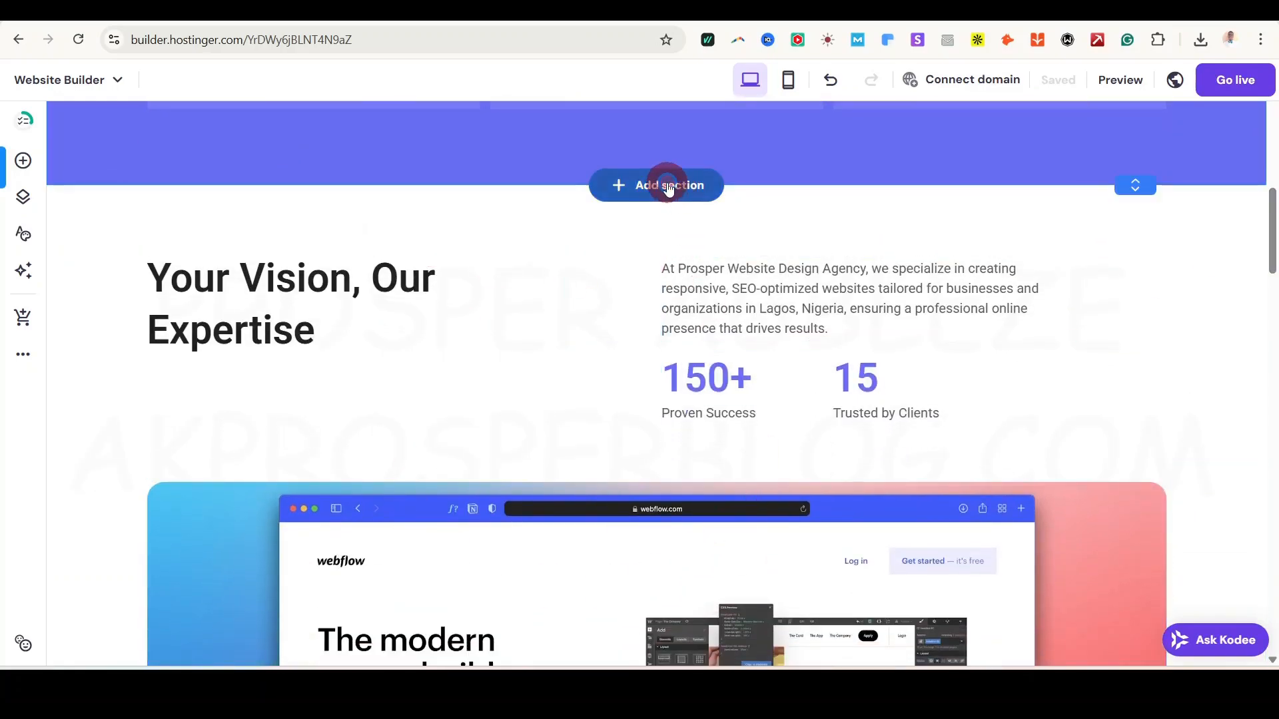
{"action": "left_click", "coordinate": [668, 189]}
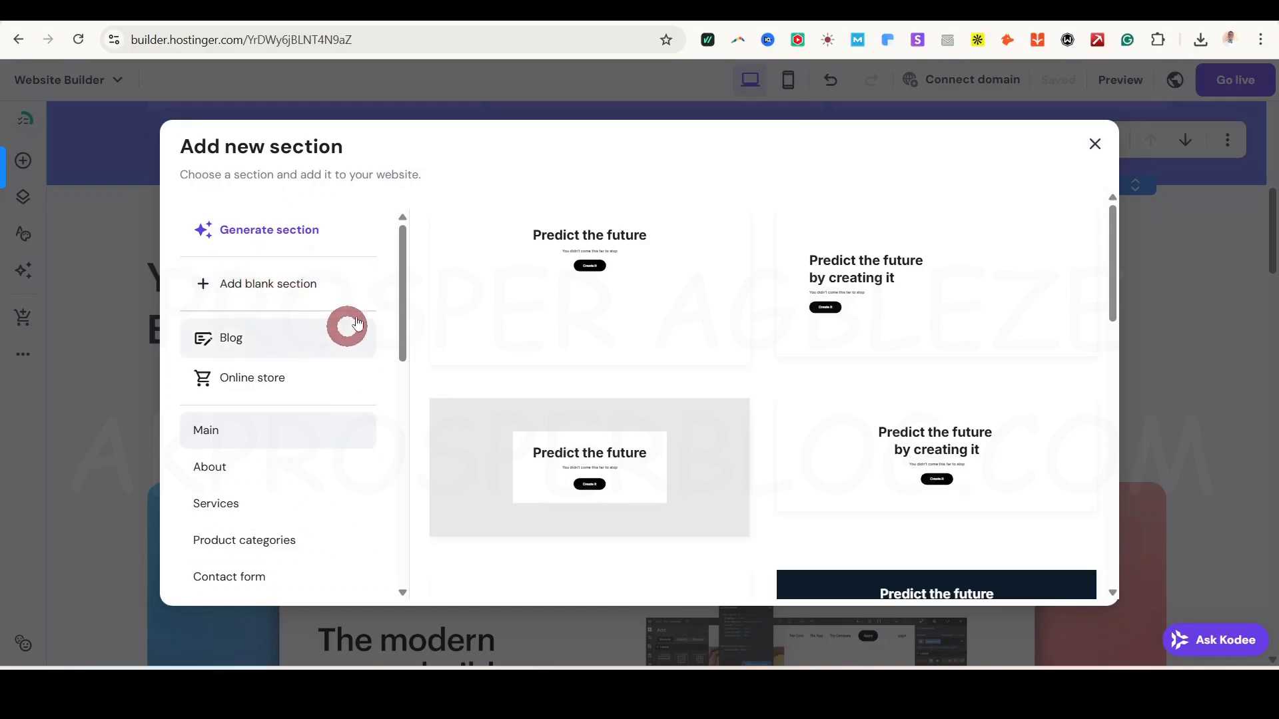
{"action": "left_click_drag", "start_coordinate": [400, 280], "coordinate": [403, 345]}
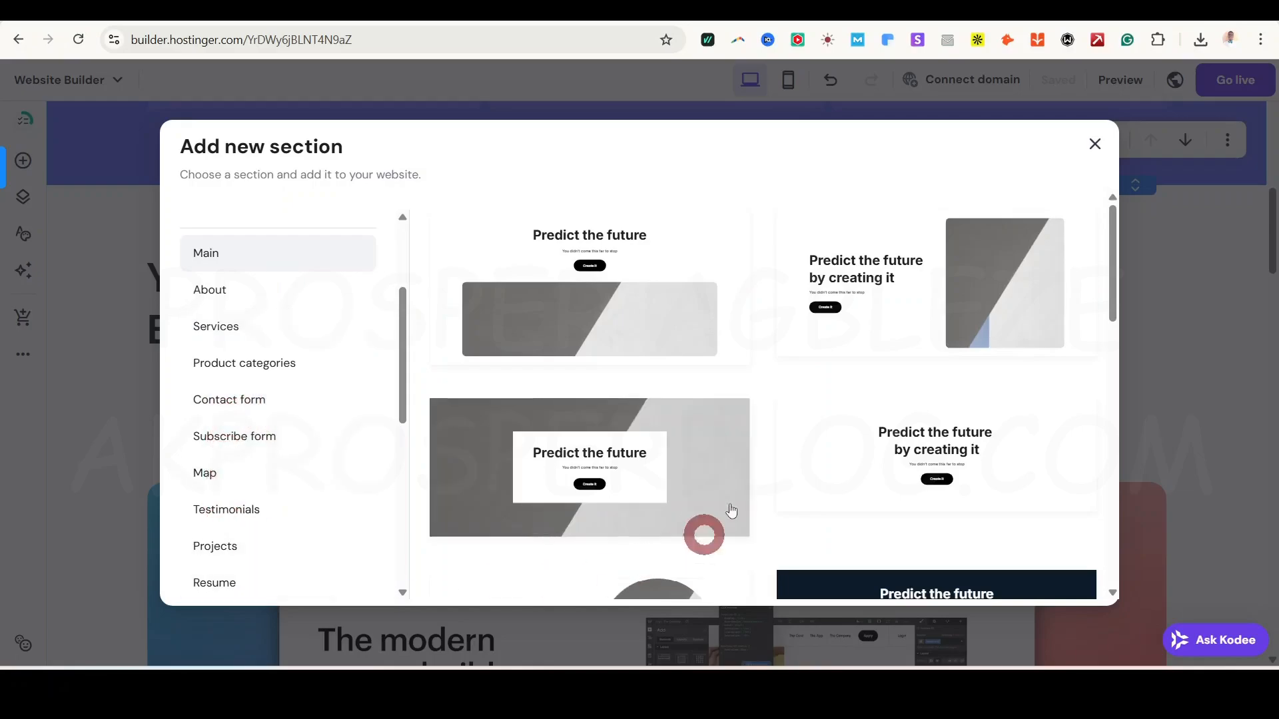
{"action": "left_click_drag", "start_coordinate": [1108, 285], "coordinate": [600, 529]}
{"action": "left_click", "coordinate": [241, 515]}
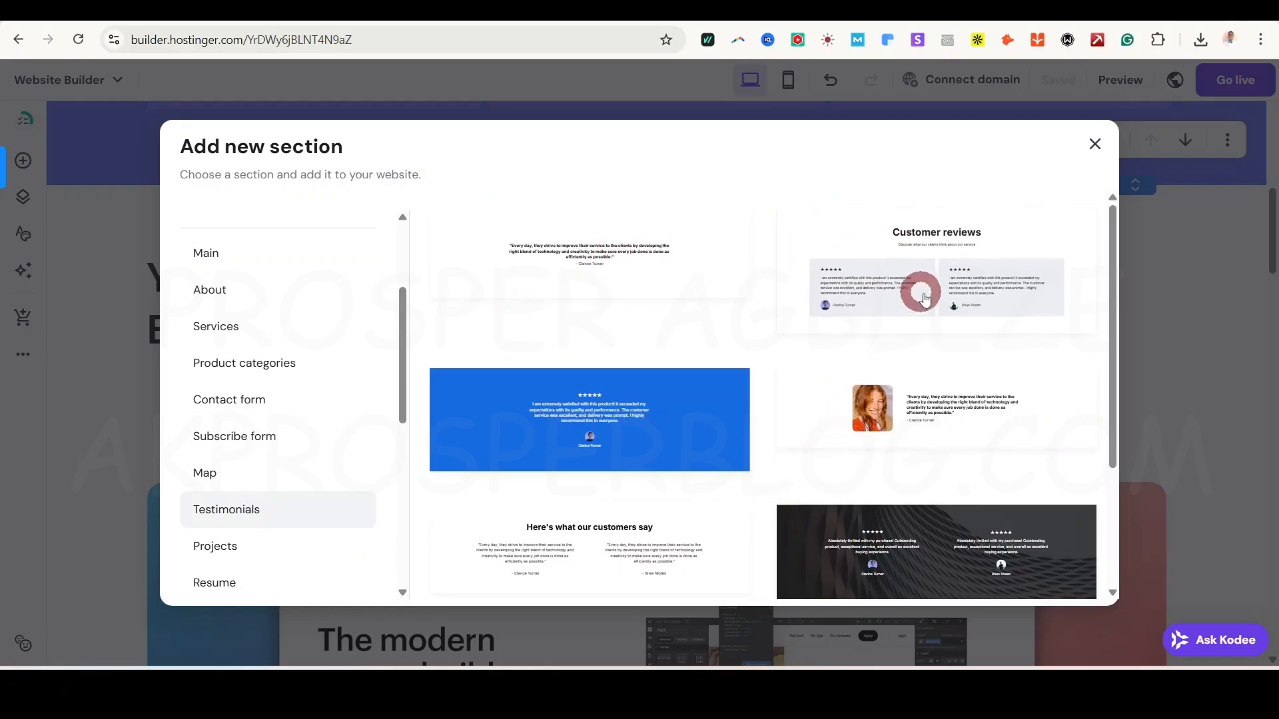
{"action": "scroll", "coordinate": [932, 343], "scroll_direction": "down", "scroll_amount": 3}
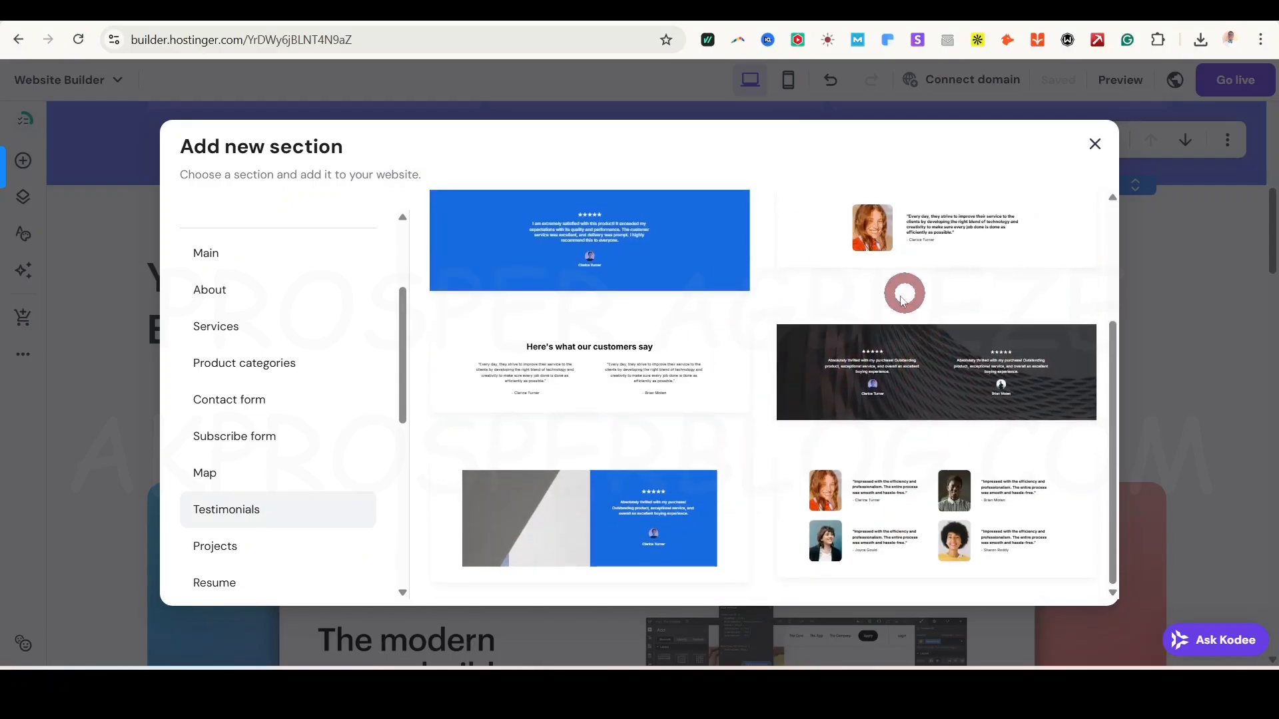
{"action": "left_click", "coordinate": [1094, 147]}
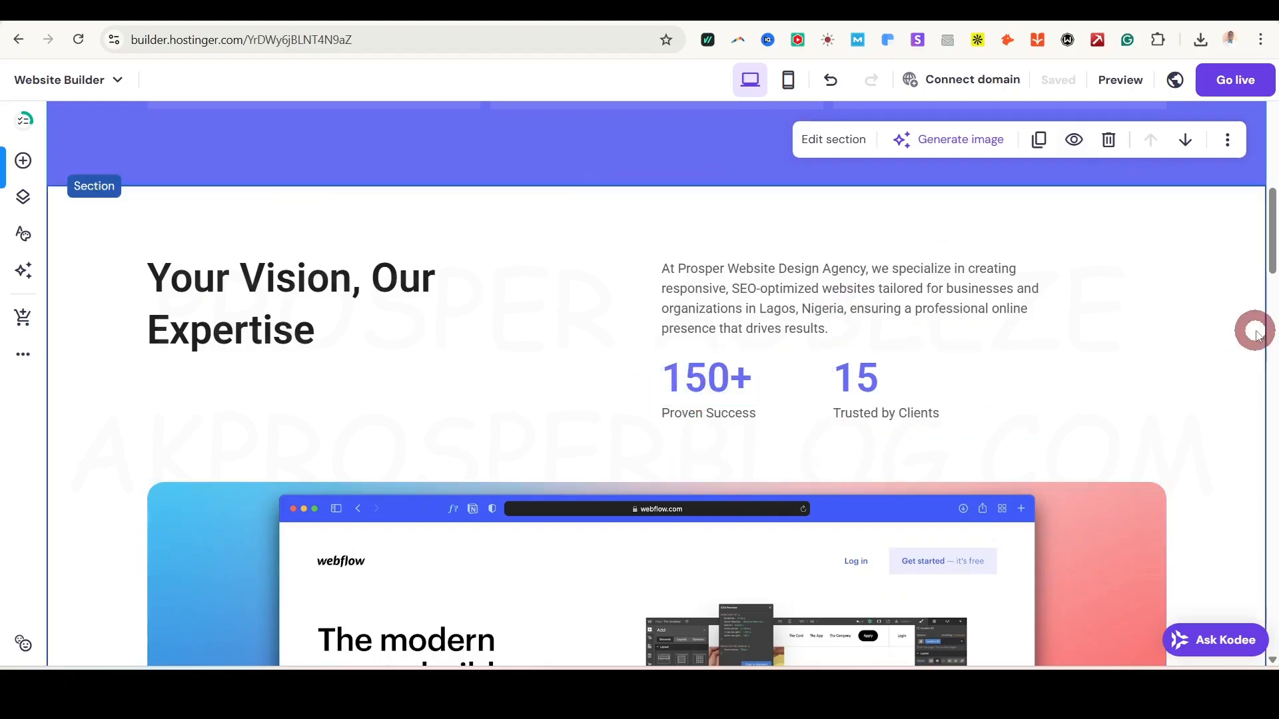
Step: Open the settings of the first picture in the Our Work section and review its replacement and alt text options
{"action": "left_click_drag", "start_coordinate": [1270, 247], "coordinate": [1266, 505]}
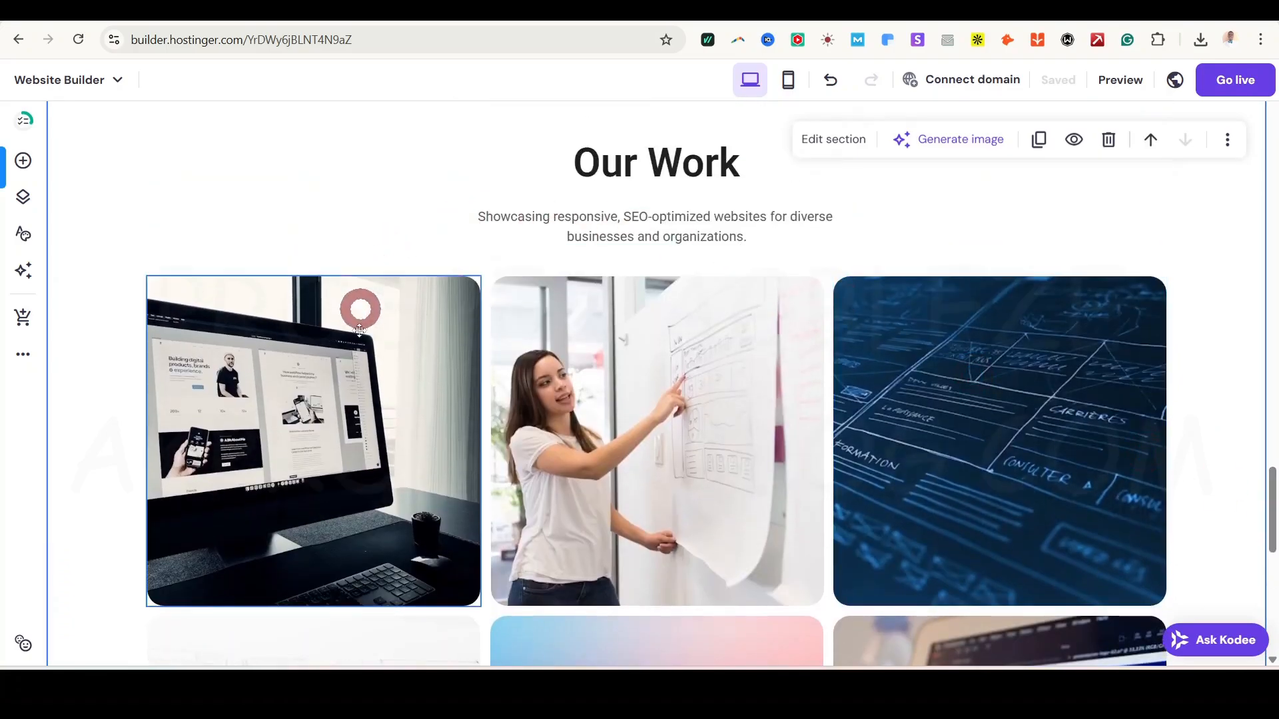
{"action": "left_click_drag", "start_coordinate": [1272, 498], "coordinate": [1268, 452]}
{"action": "left_click", "coordinate": [302, 393]}
{"action": "left_click", "coordinate": [319, 435]}
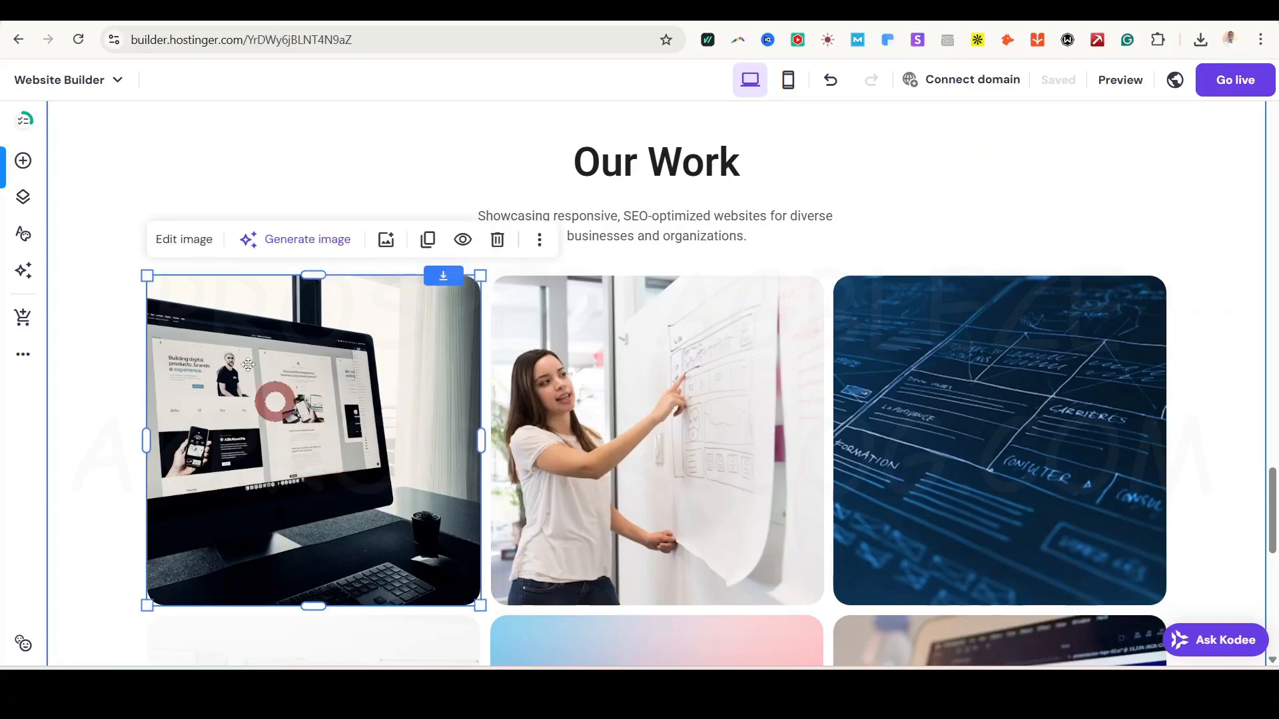
{"action": "left_click", "coordinate": [184, 247]}
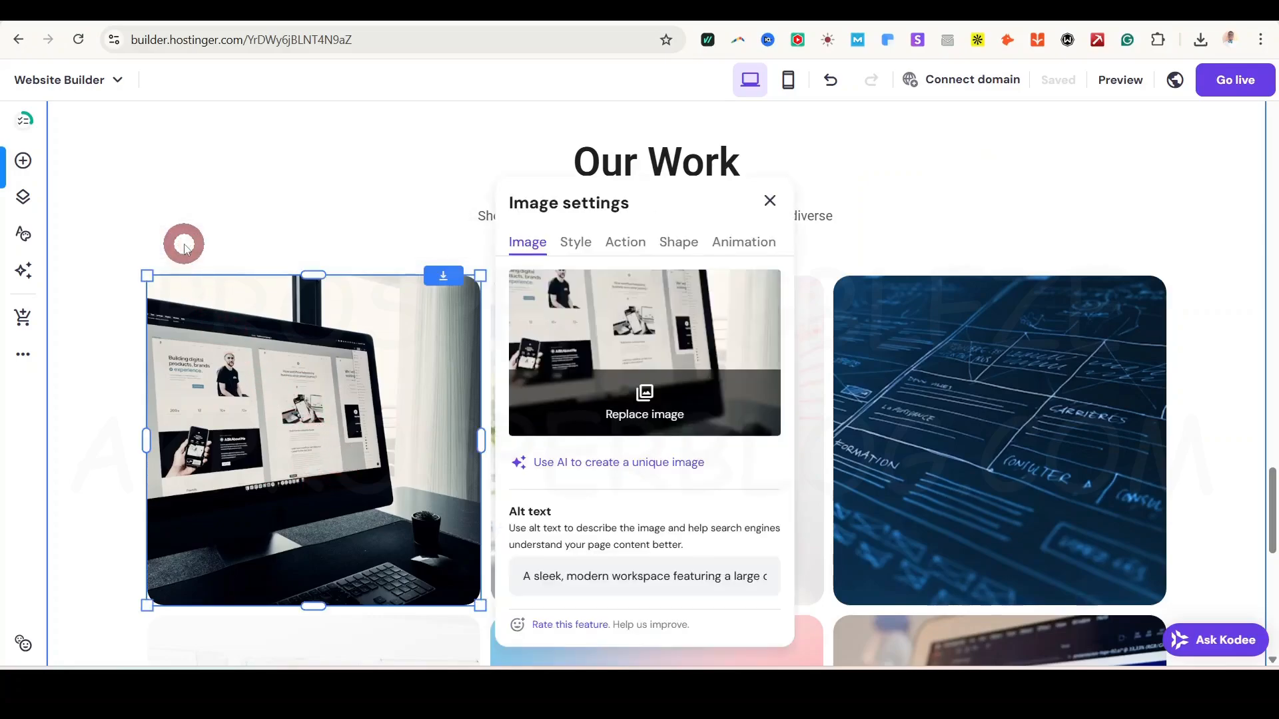
{"action": "scroll", "coordinate": [609, 550], "scroll_direction": "down", "scroll_amount": 3}
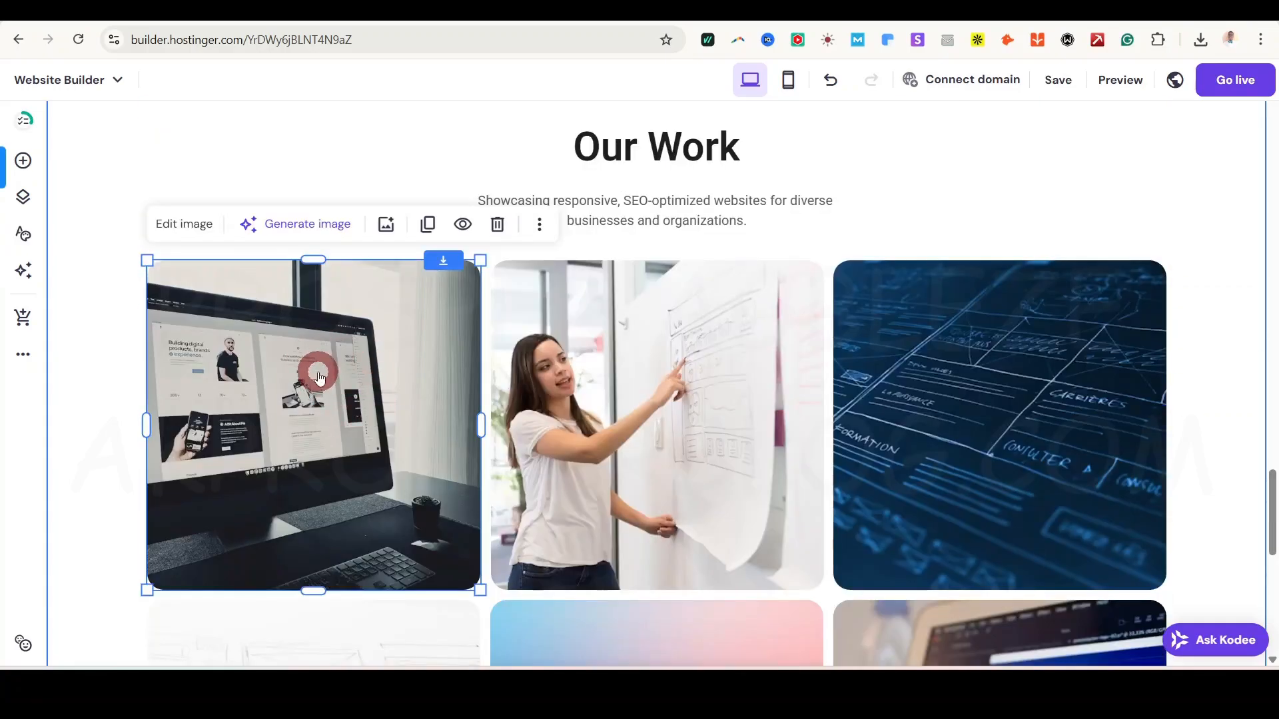
Step: Set the click action of the first Our Work picture to open a web address, without entering a URL
{"action": "left_click", "coordinate": [186, 217]}
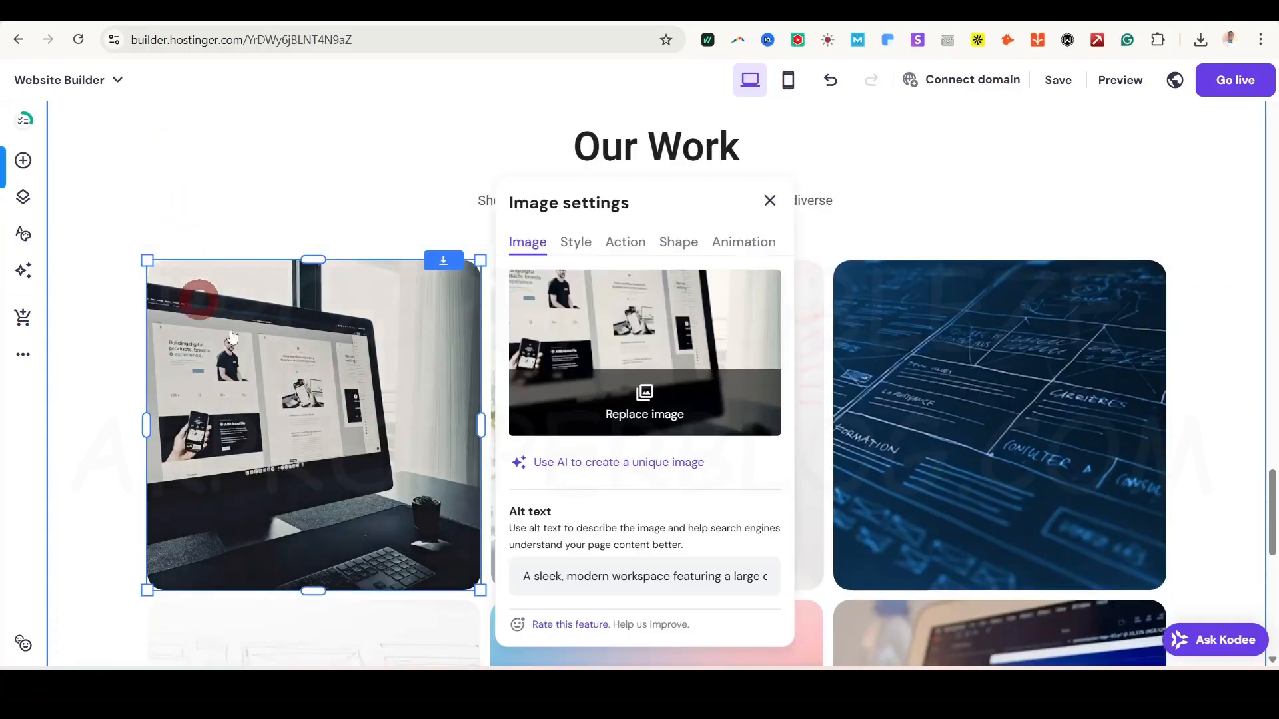
{"action": "left_click", "coordinate": [623, 243]}
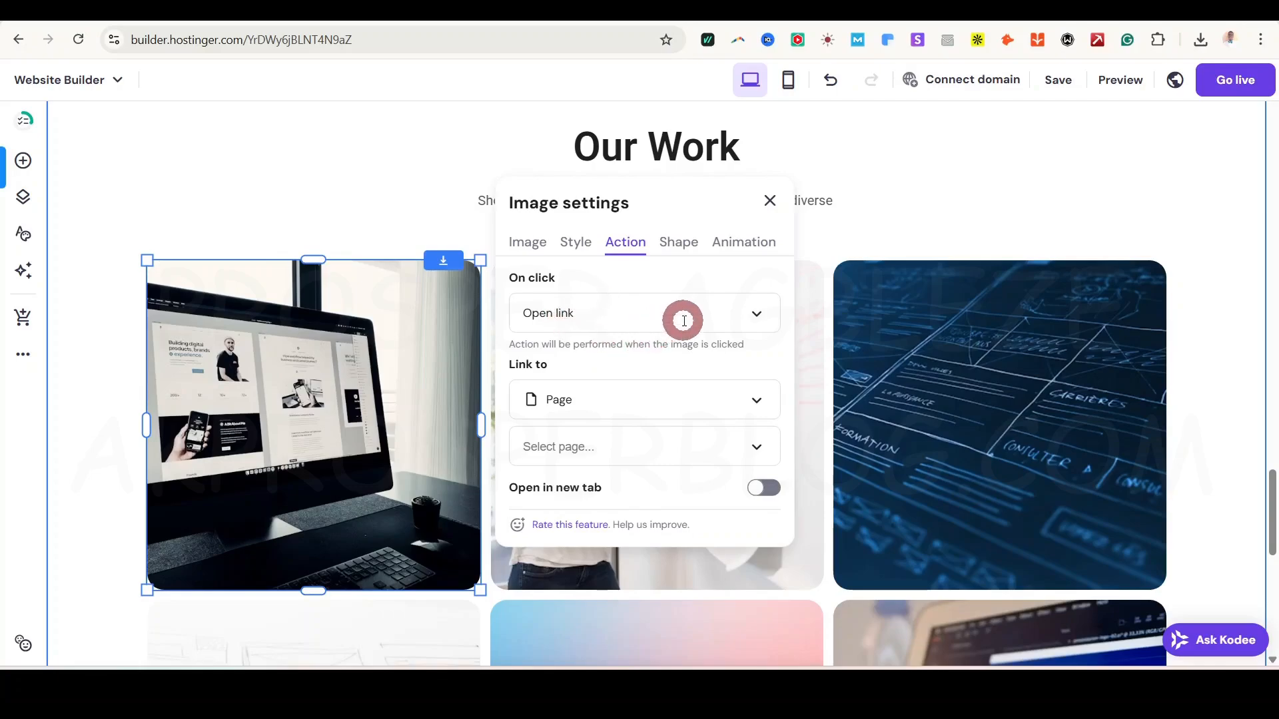
{"action": "left_click", "coordinate": [746, 400]}
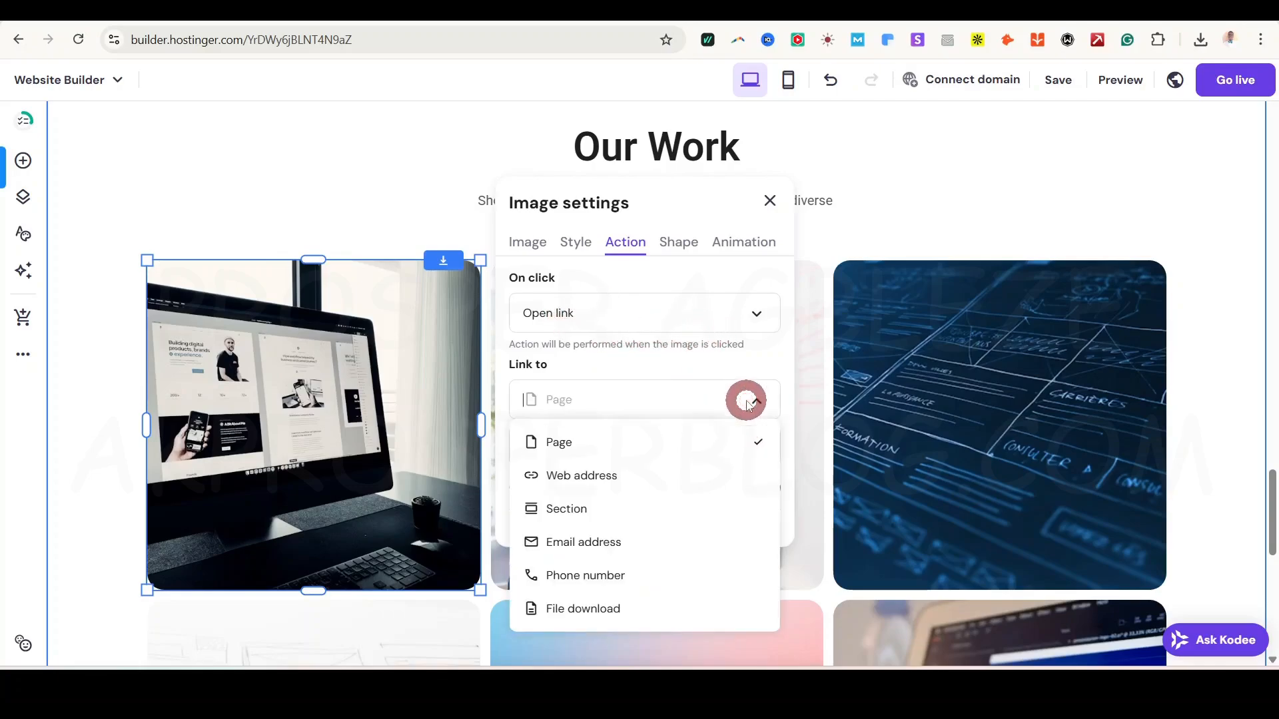
{"action": "left_click", "coordinate": [631, 487]}
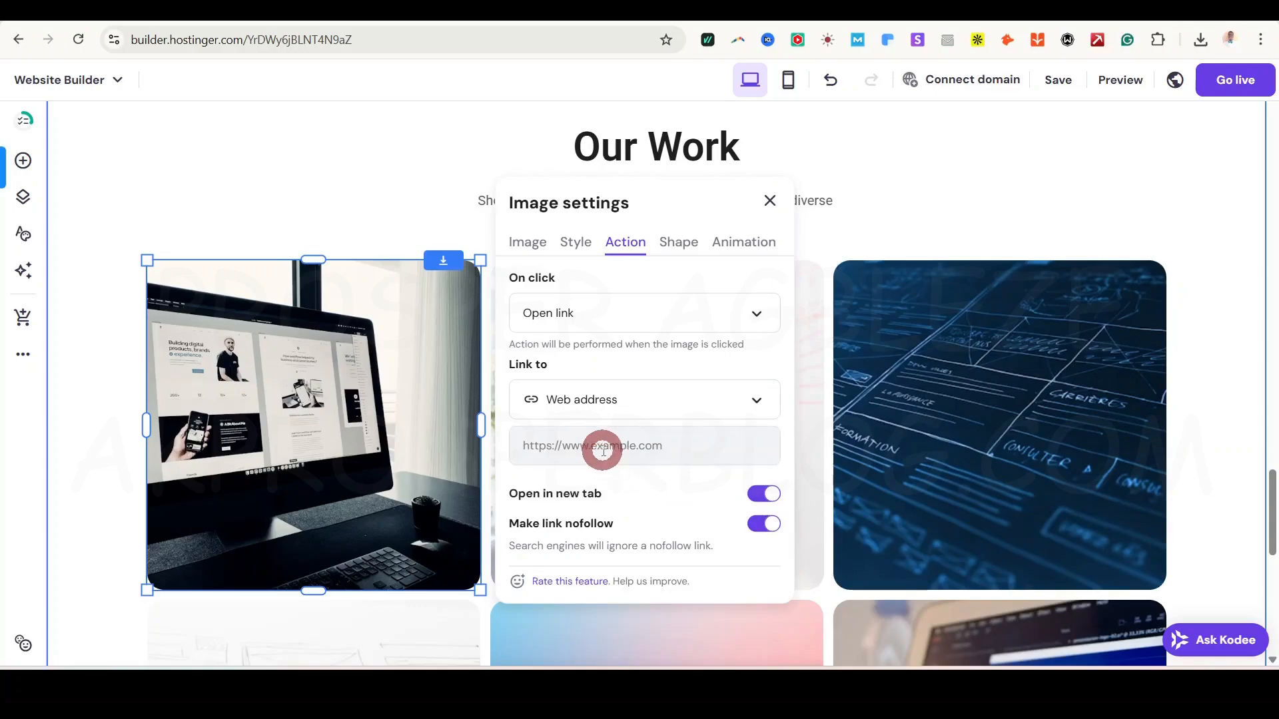
{"action": "left_click", "coordinate": [107, 408]}
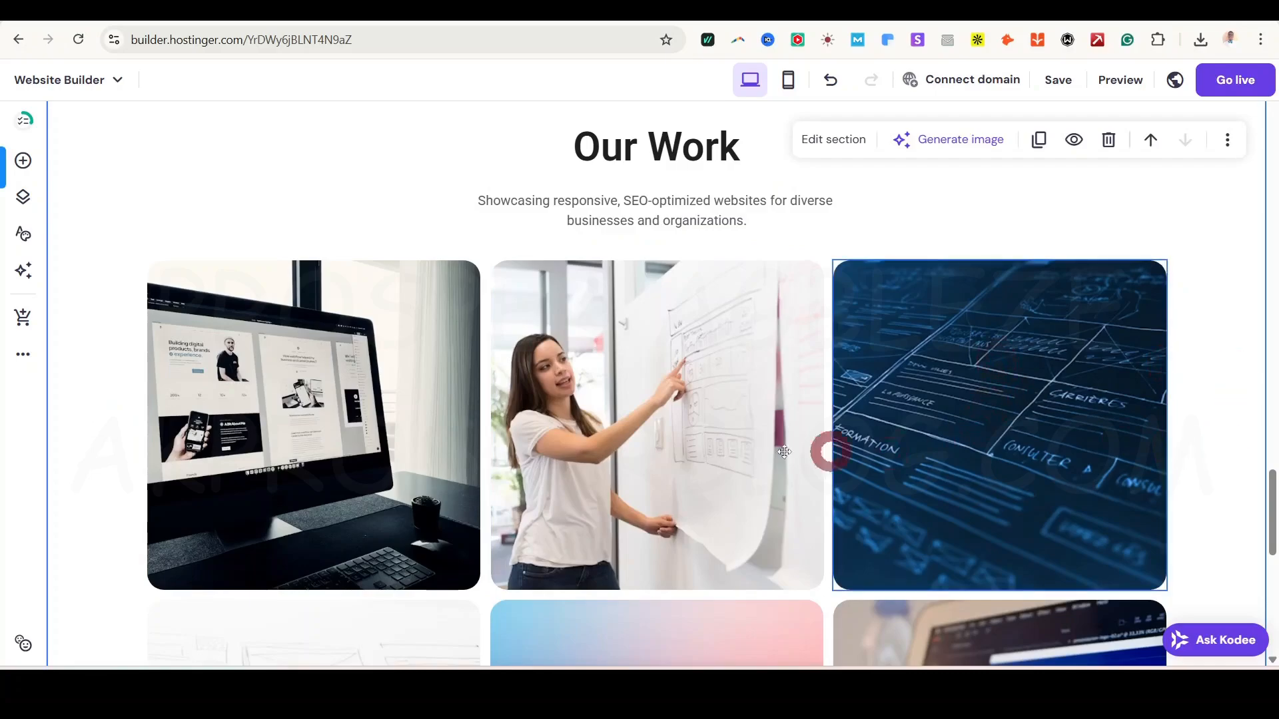
Step: Change the "Our Work" section heading to "Our Portfolio"
{"action": "scroll", "coordinate": [716, 385], "scroll_direction": "up", "scroll_amount": 1}
{"action": "left_click", "coordinate": [667, 225]}
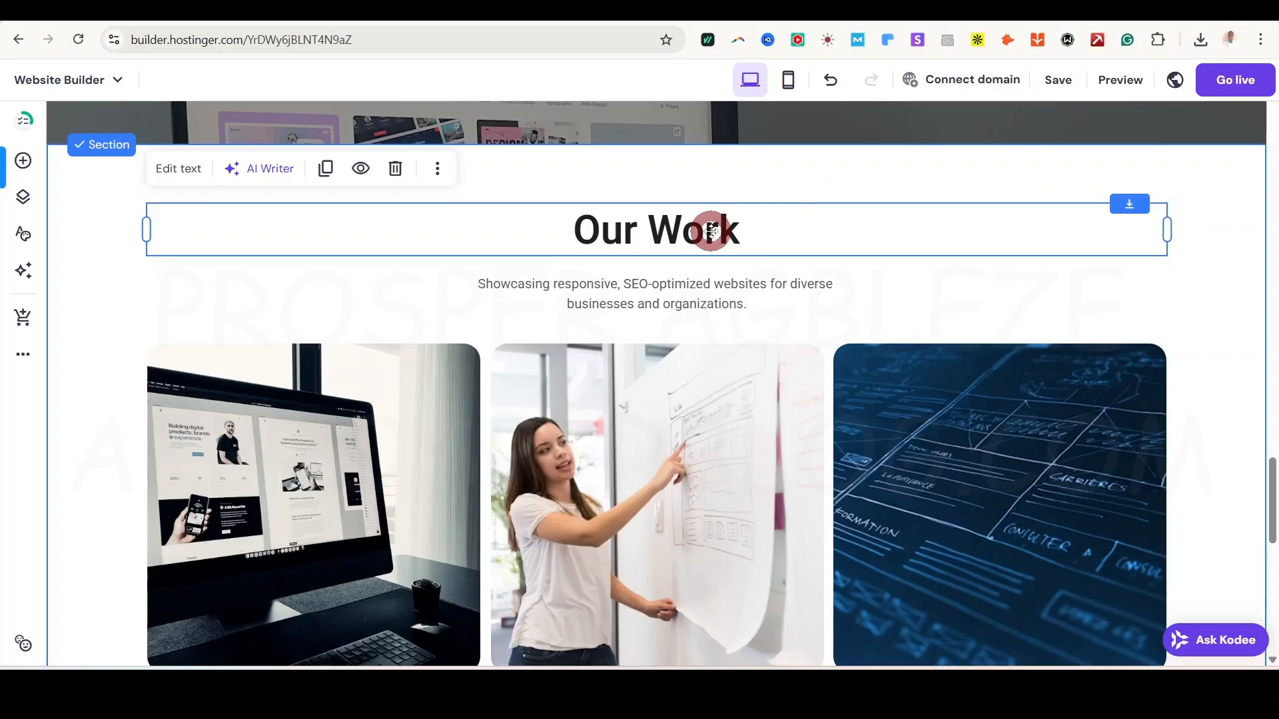
{"action": "left_click", "coordinate": [179, 168]}
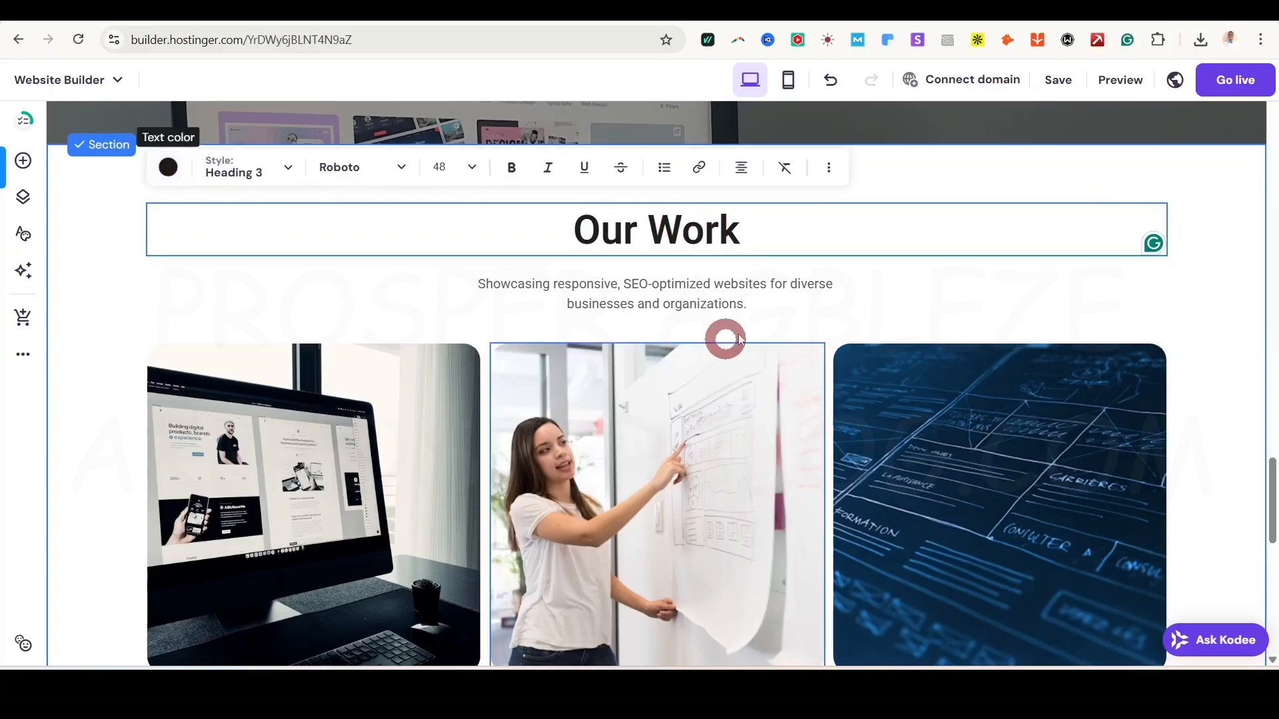
{"action": "double_click", "coordinate": [708, 236]}
{"action": "type", "text": "Po"}
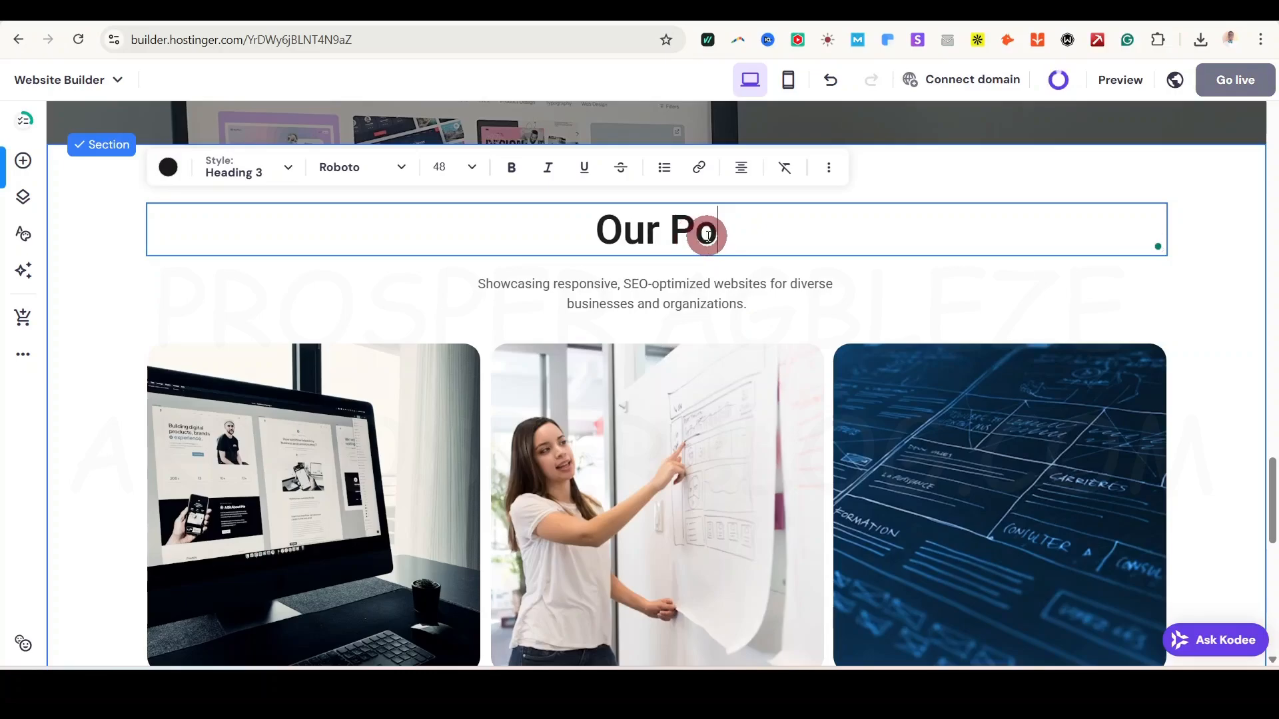
{"action": "type", "text": "rtfolio"}
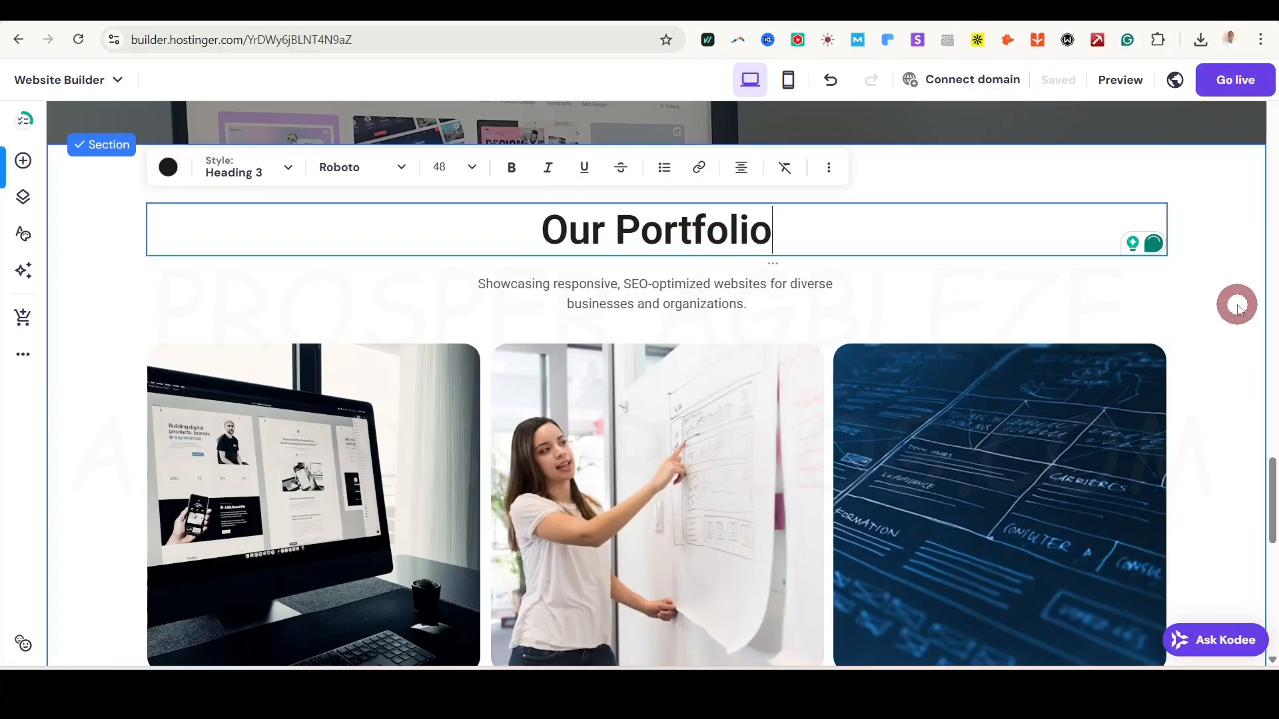
{"action": "left_click", "coordinate": [1079, 226]}
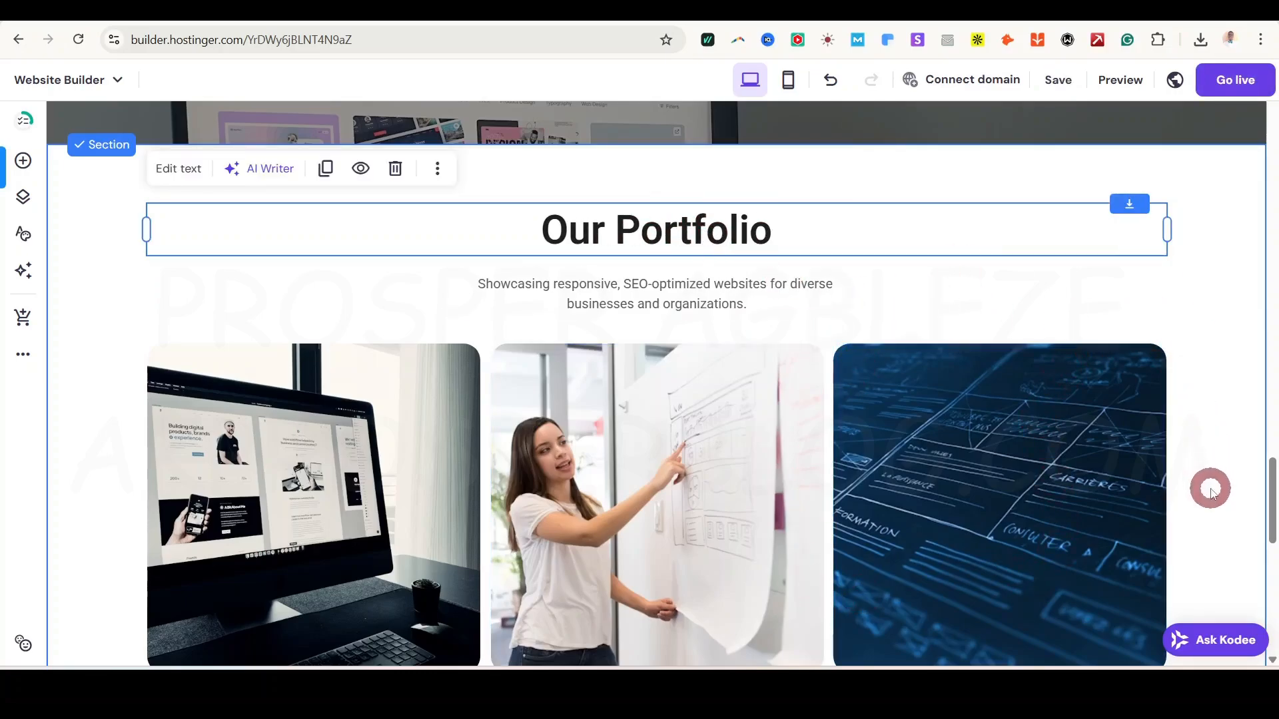
Step: Review the Facebook link in the footer's social icon settings and move the X link up to directly below it
{"action": "scroll", "coordinate": [1213, 486], "scroll_direction": "down", "scroll_amount": 10}
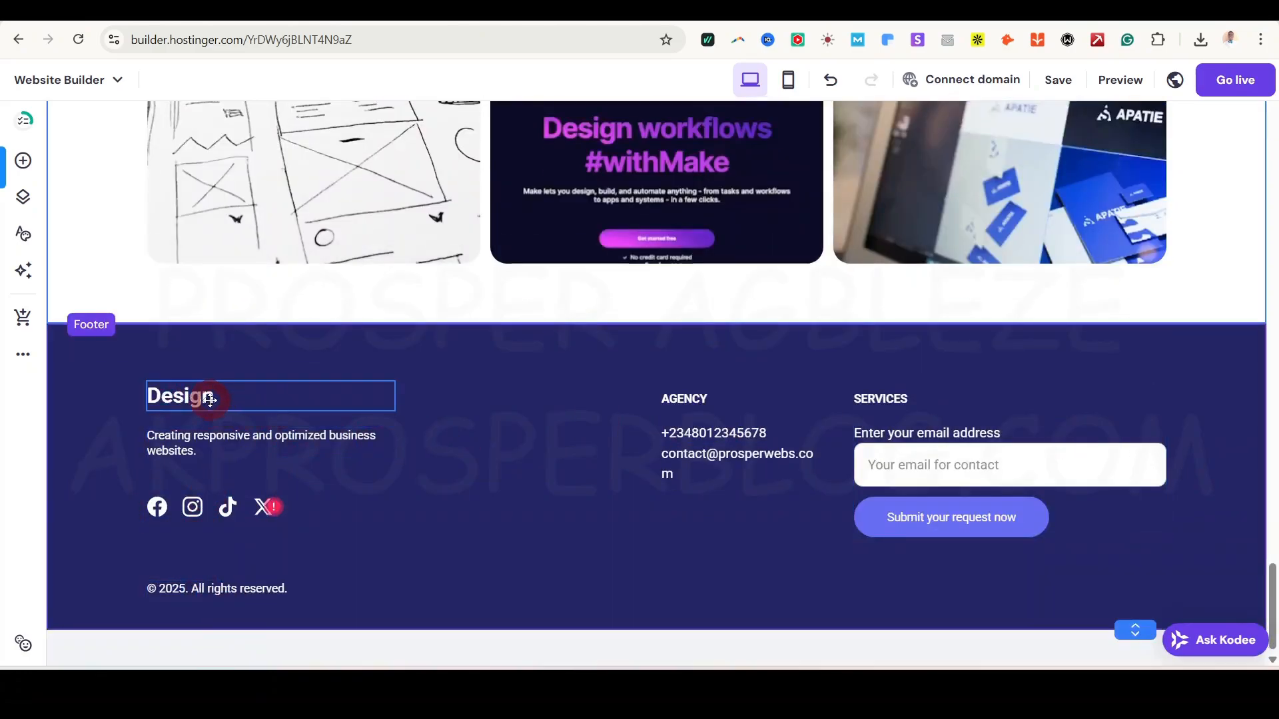
{"action": "left_click", "coordinate": [213, 511]}
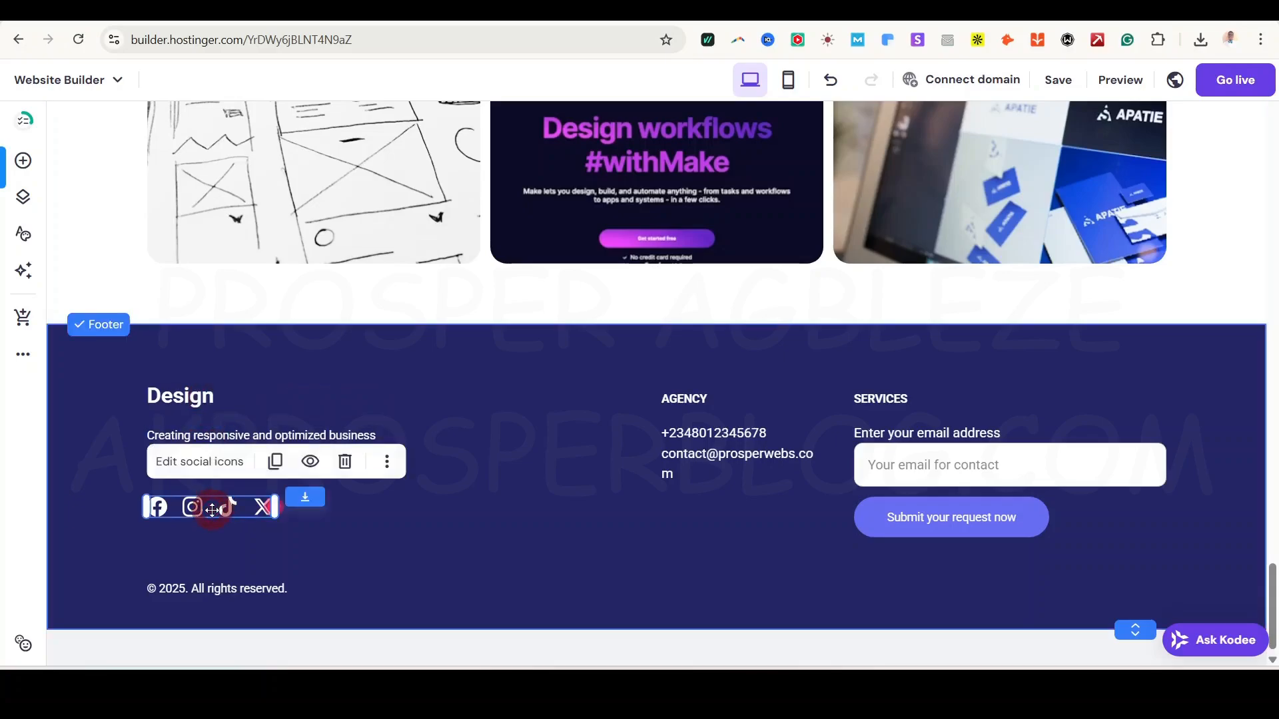
{"action": "left_click", "coordinate": [208, 466]}
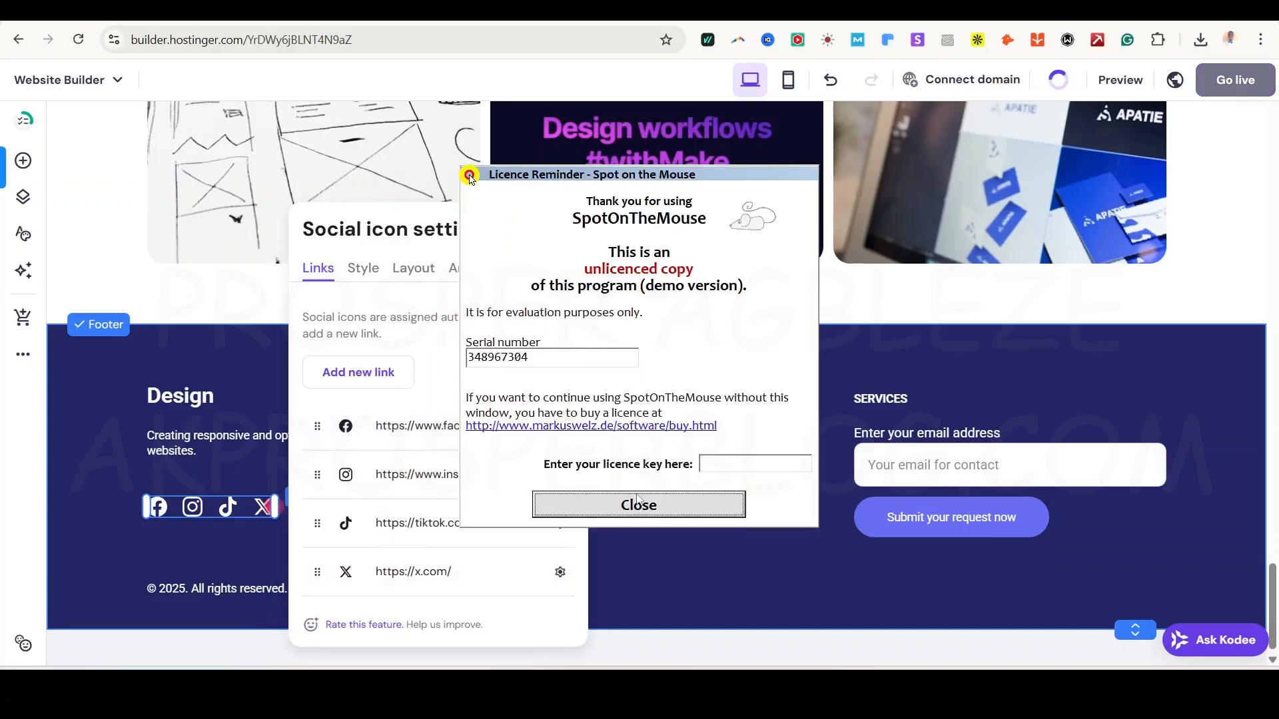
{"action": "left_click", "coordinate": [638, 503]}
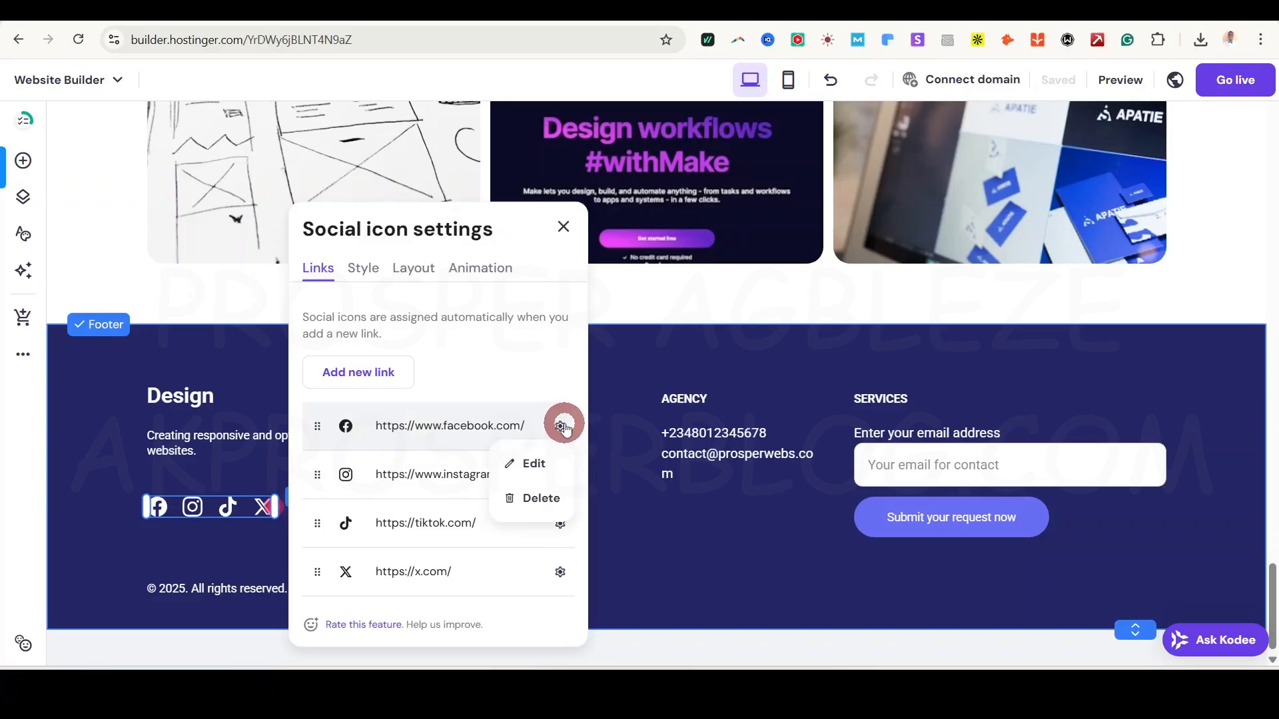
{"action": "left_click", "coordinate": [531, 463]}
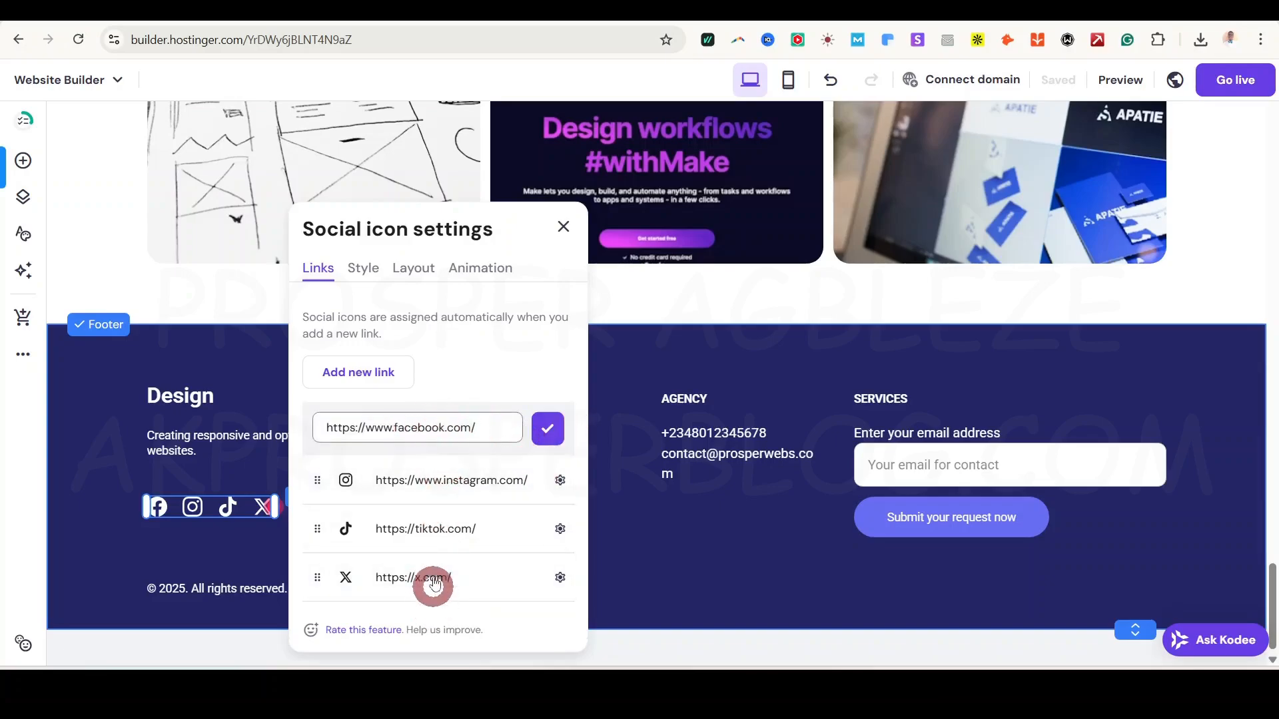
{"action": "left_click", "coordinate": [547, 428]}
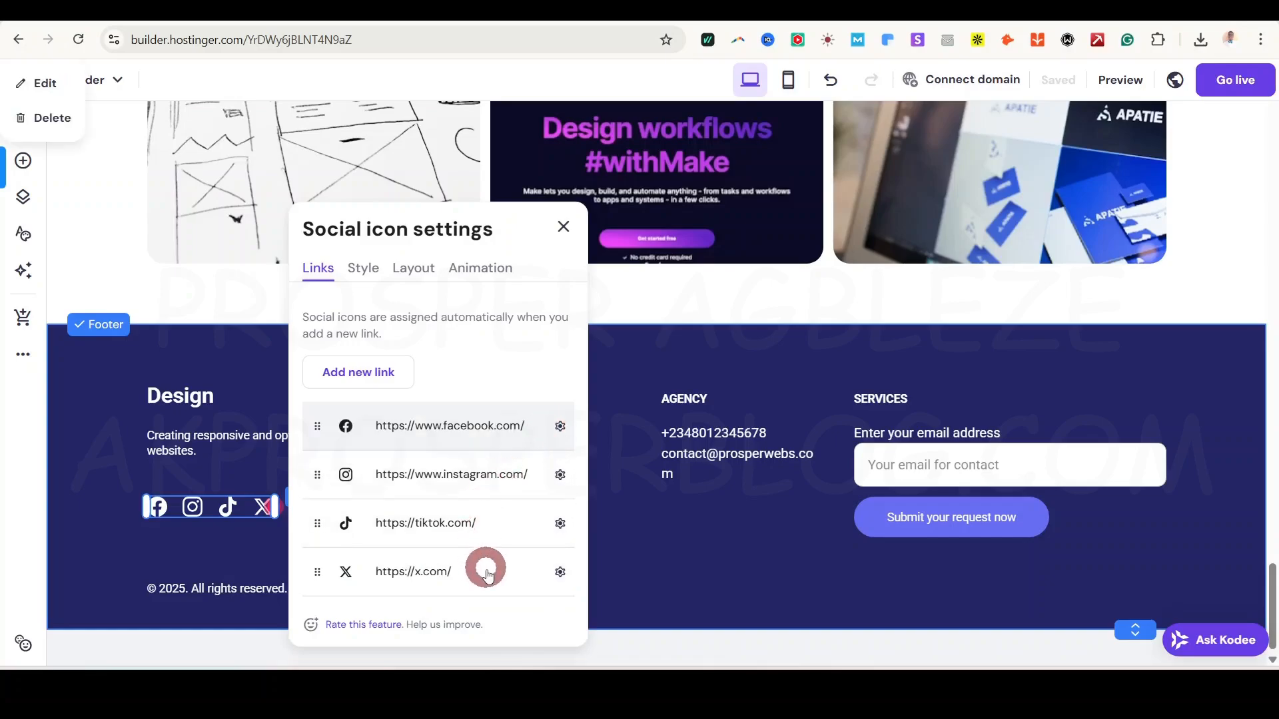
{"action": "left_click_drag", "start_coordinate": [318, 574], "coordinate": [319, 473]}
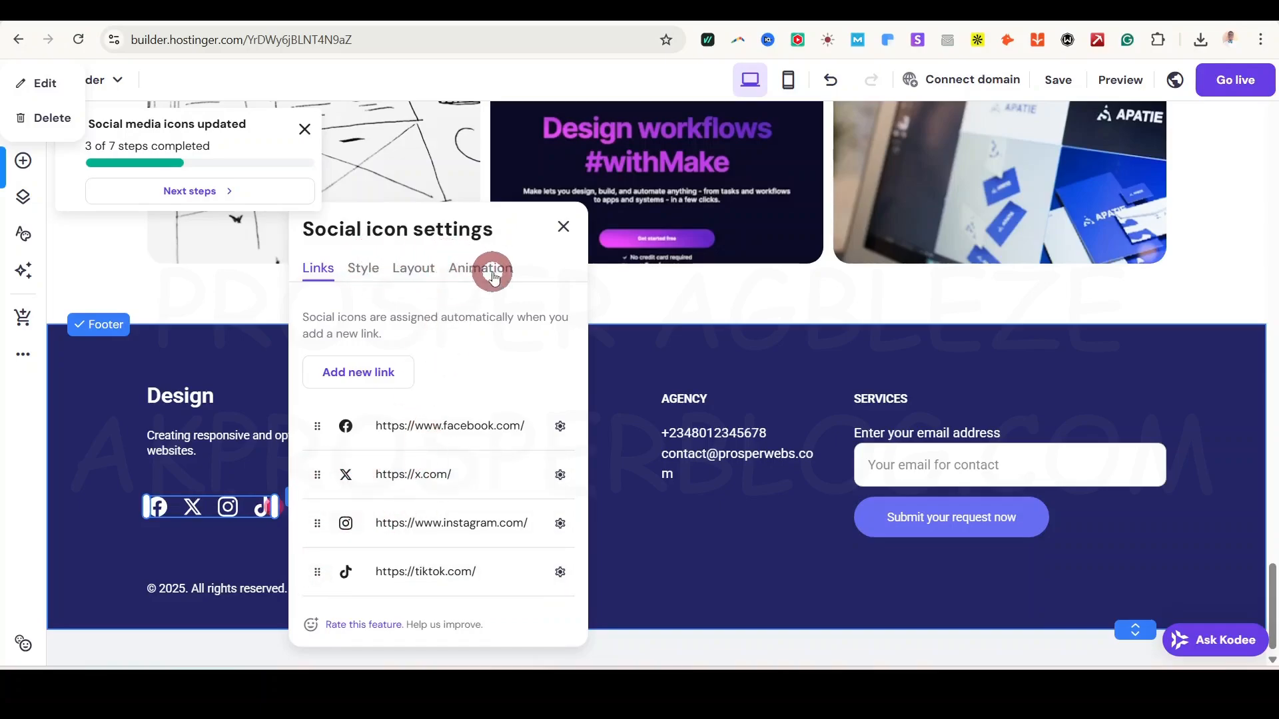
{"action": "left_click", "coordinate": [563, 227]}
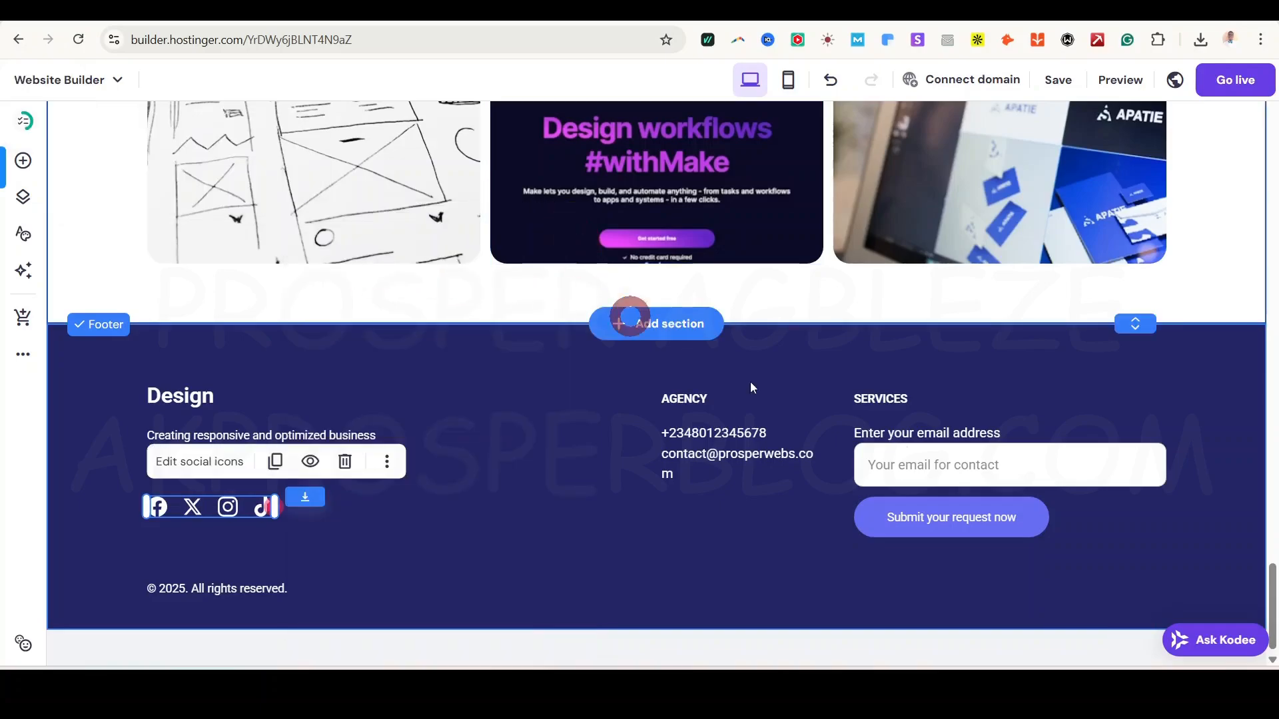
Step: Browse the elements that can be added and try to place a text element in the hero section
{"action": "left_click_drag", "start_coordinate": [1270, 603], "coordinate": [1270, 107]}
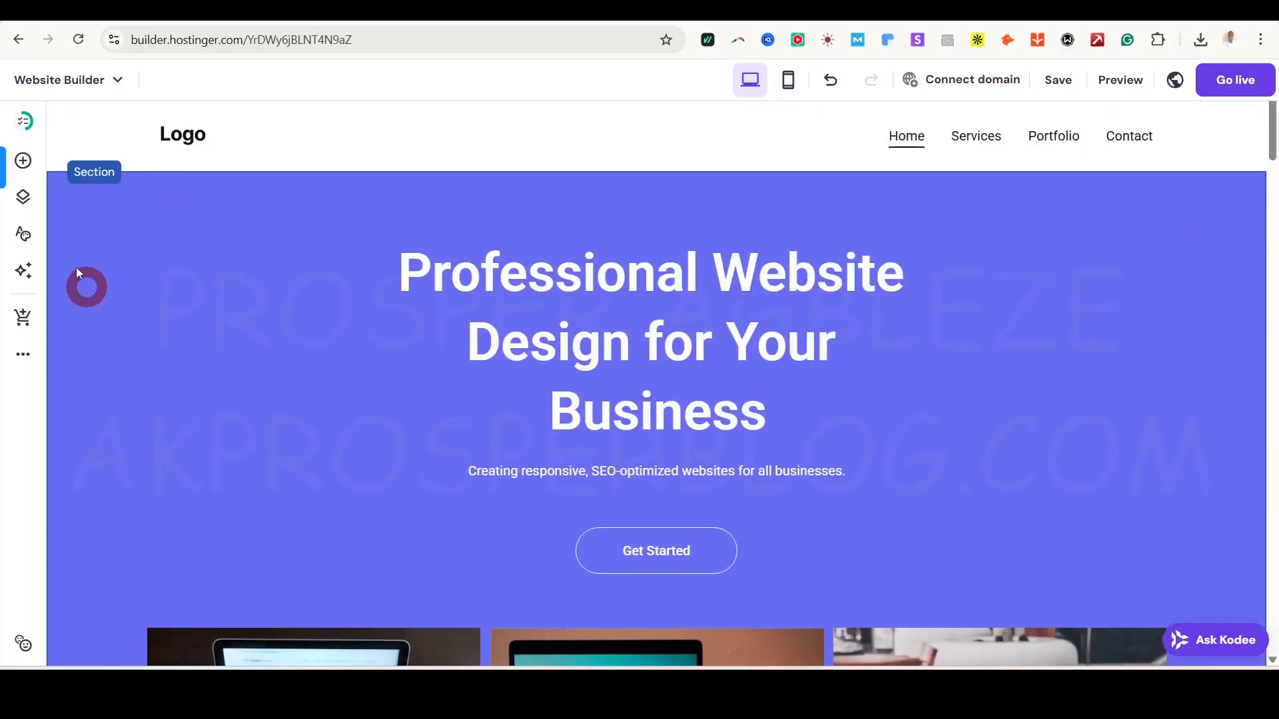
{"action": "left_click", "coordinate": [23, 163]}
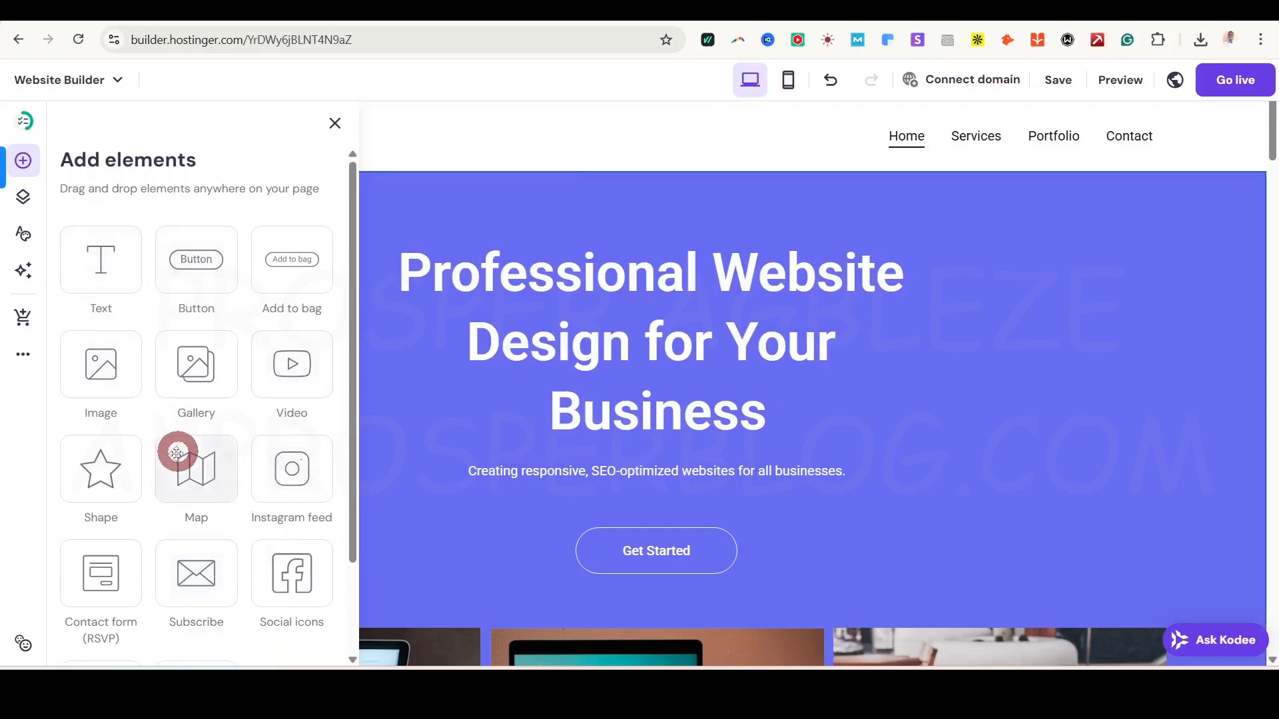
{"action": "left_click_drag", "start_coordinate": [186, 520], "coordinate": [622, 341]}
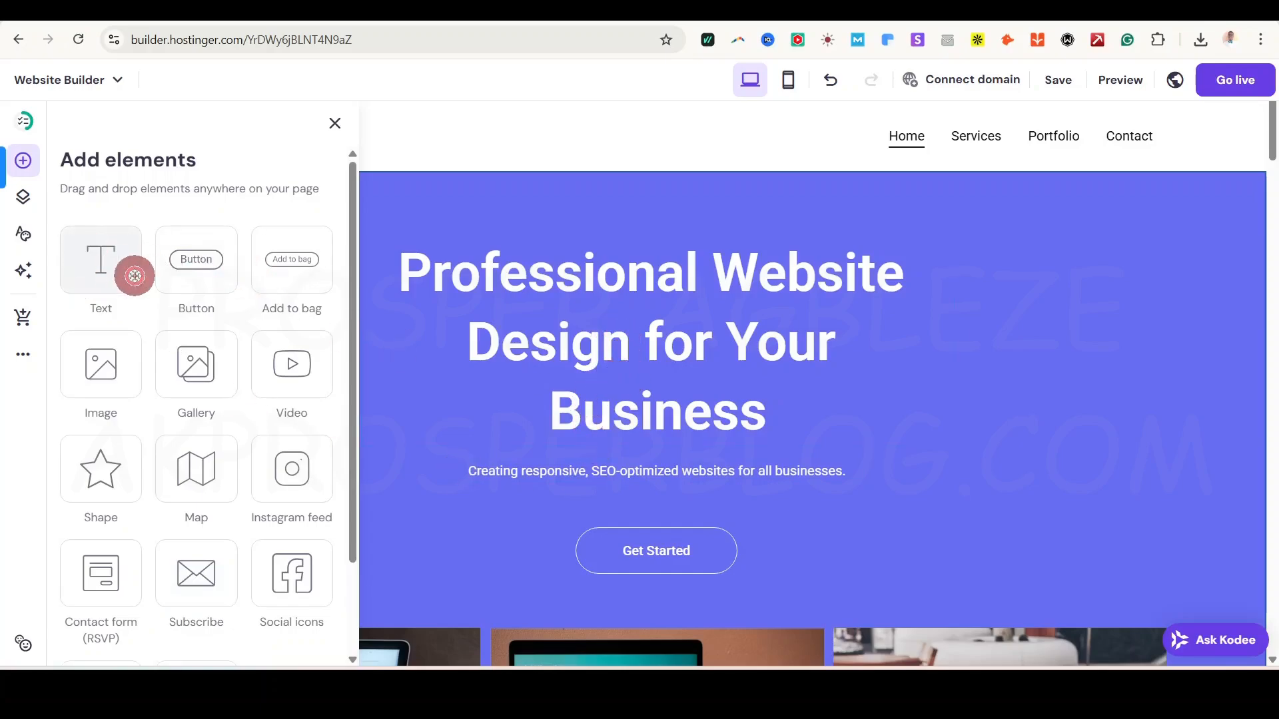
{"action": "scroll", "coordinate": [599, 450], "scroll_direction": "down", "scroll_amount": 10}
{"action": "scroll", "coordinate": [653, 451], "scroll_direction": "down", "scroll_amount": 5}
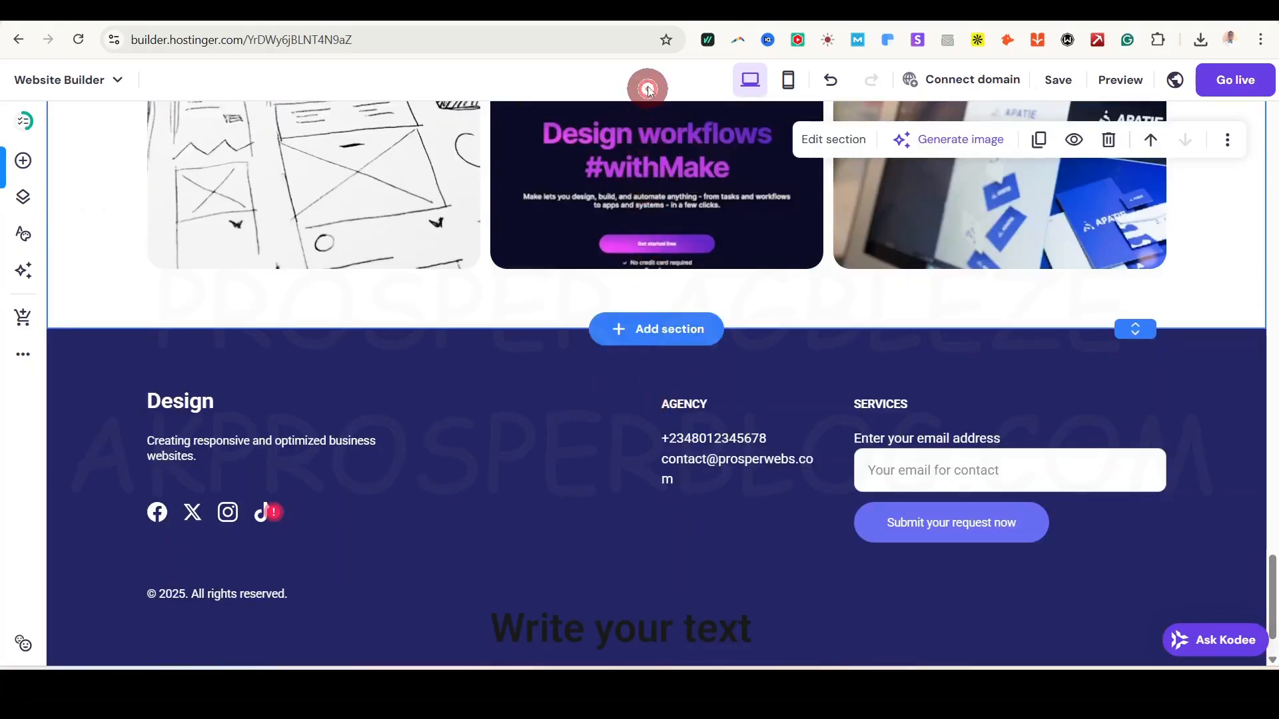
{"action": "scroll", "coordinate": [620, 365], "scroll_direction": "up", "scroll_amount": 10}
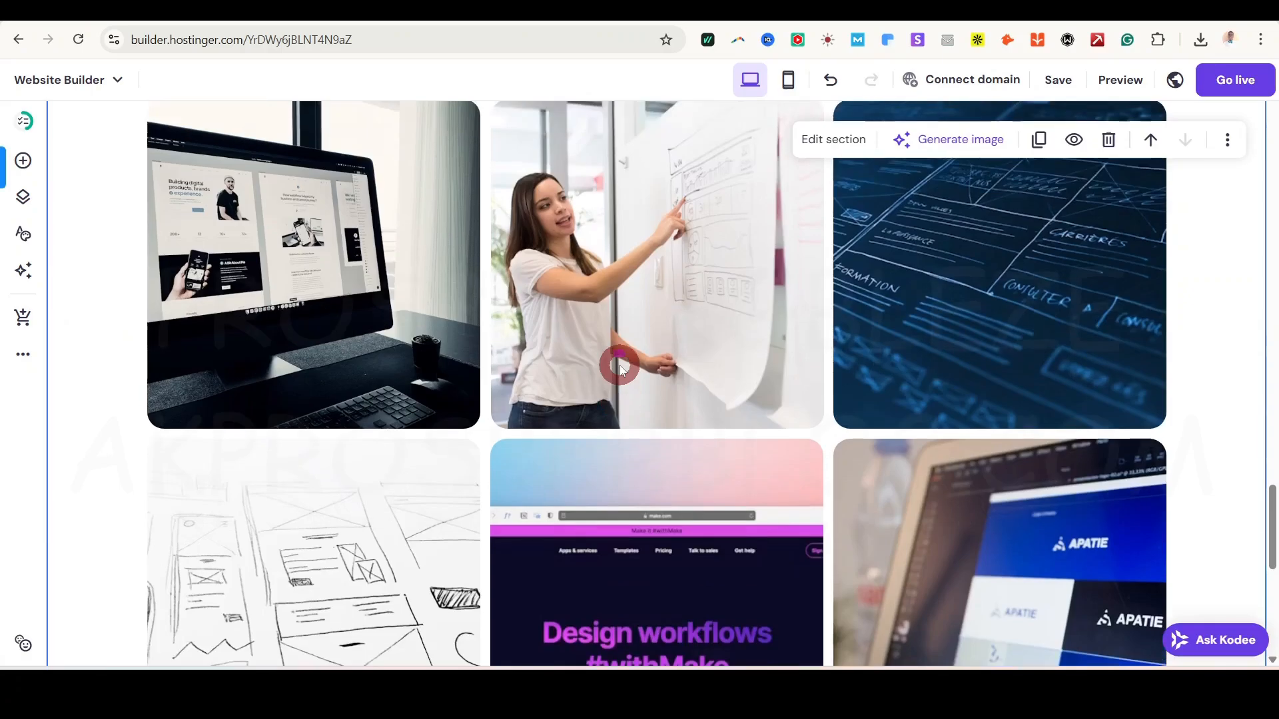
{"action": "scroll", "coordinate": [619, 365], "scroll_direction": "up", "scroll_amount": 6}
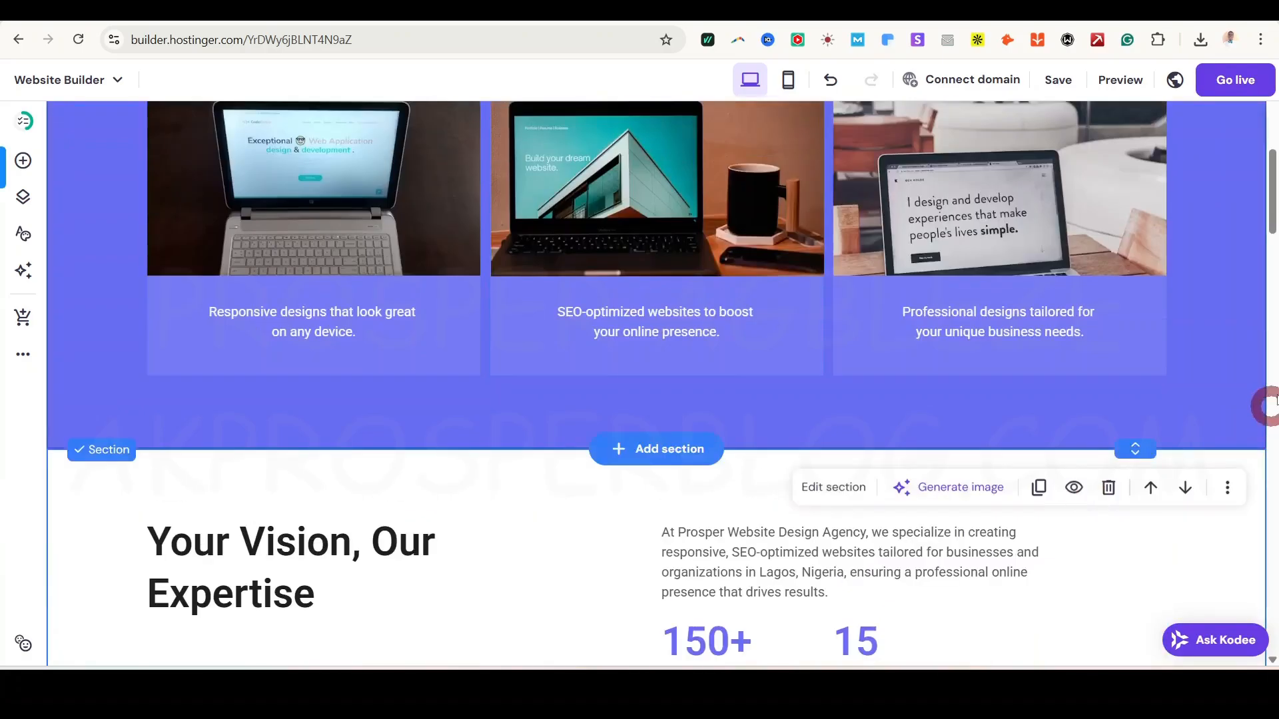
{"action": "left_click_drag", "start_coordinate": [1272, 188], "coordinate": [1272, 143]}
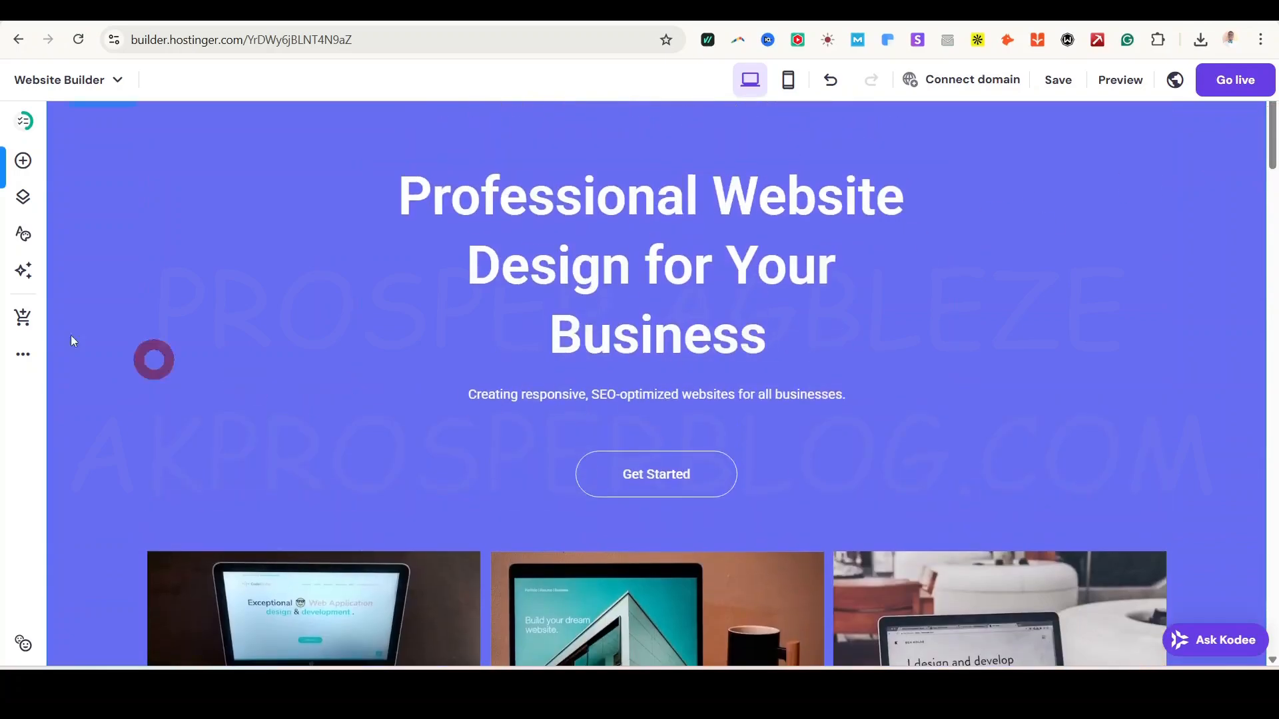
Step: Add a text element just above the hero section's Get Started button and widen it on both sides
{"action": "left_click", "coordinate": [23, 160]}
{"action": "left_click_drag", "start_coordinate": [102, 266], "coordinate": [634, 346]}
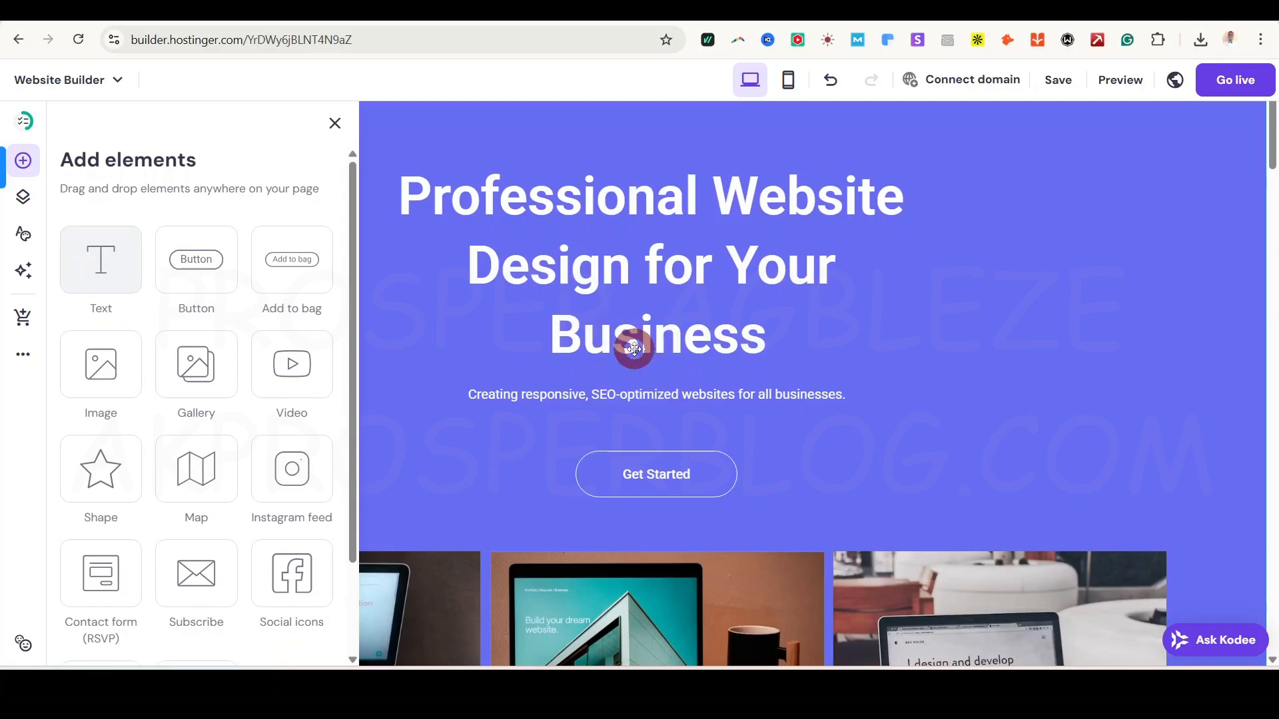
{"action": "left_click_drag", "start_coordinate": [758, 461], "coordinate": [638, 501]}
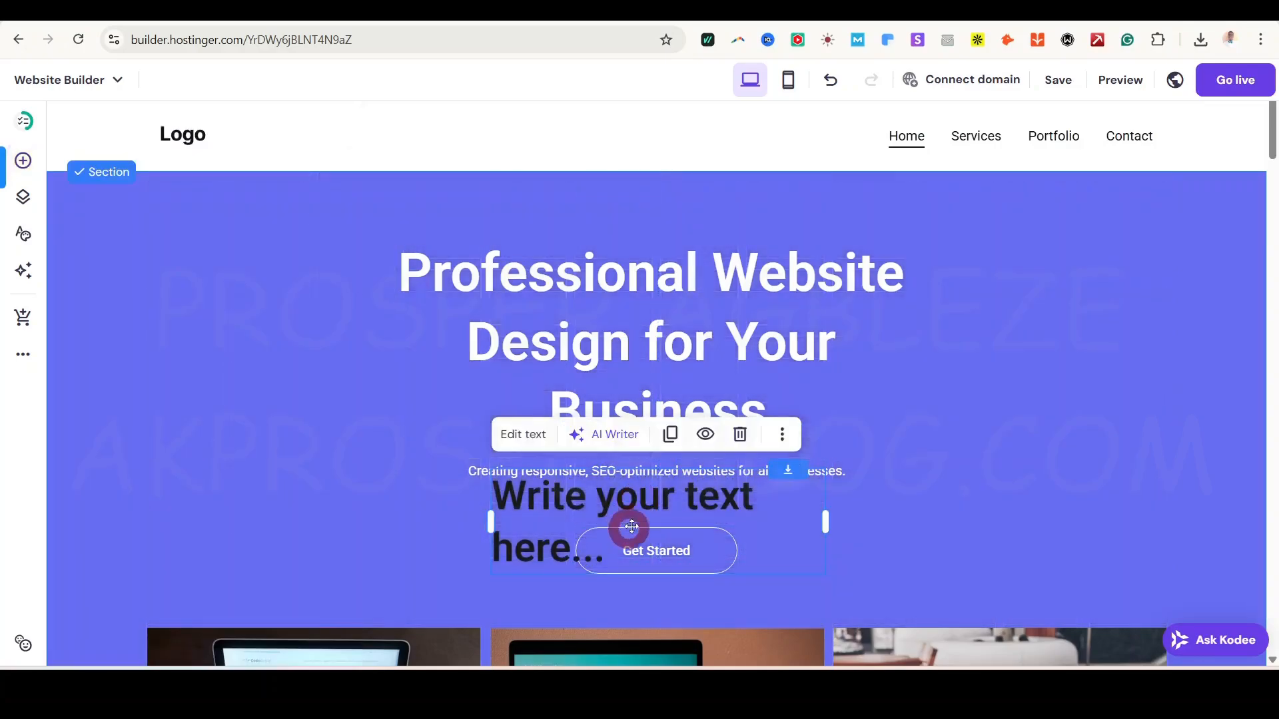
{"action": "left_click_drag", "start_coordinate": [491, 528], "coordinate": [317, 511]}
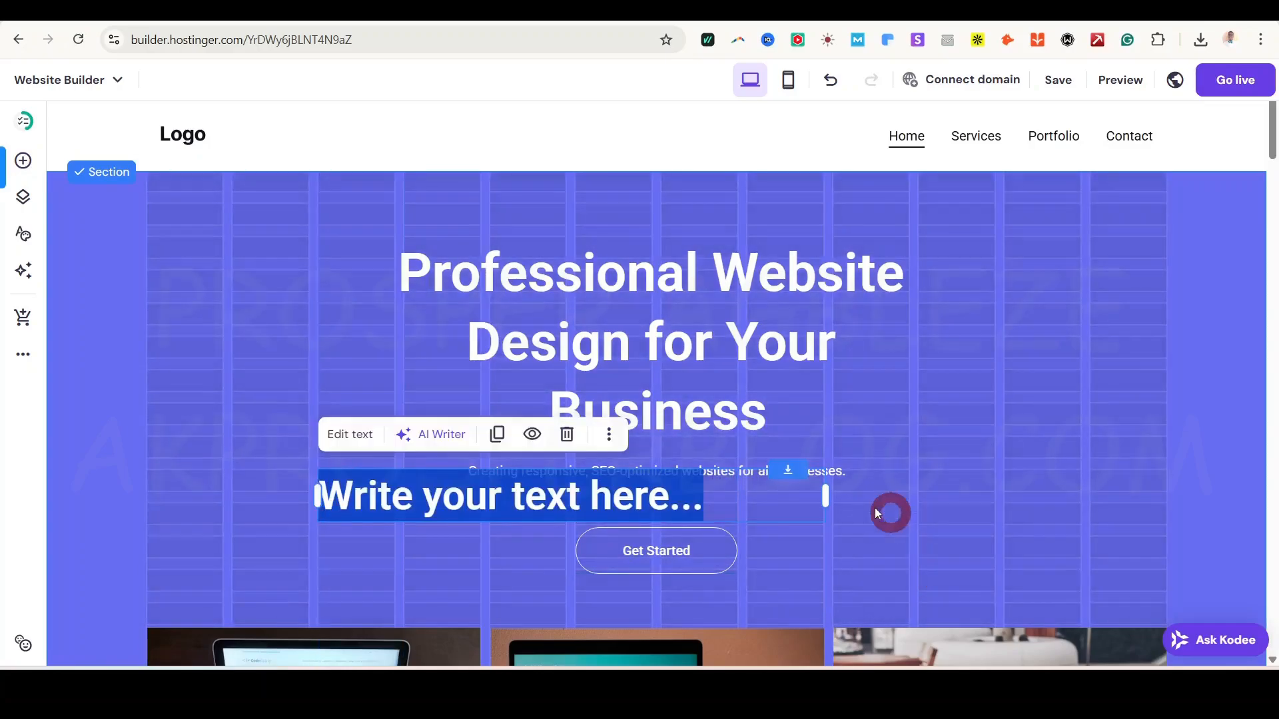
{"action": "left_click_drag", "start_coordinate": [829, 497], "coordinate": [936, 499]}
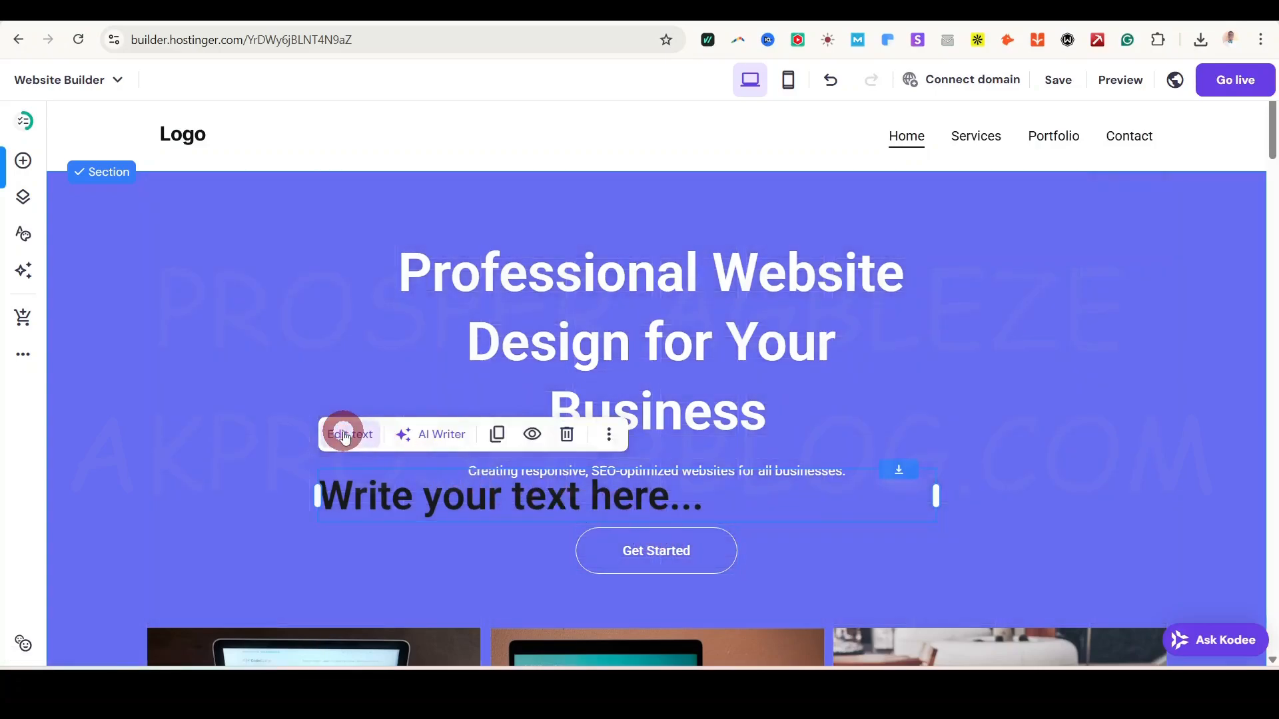
Step: Set the new text element's font size to 18 and move the element just below the hero section's Get Started button
{"action": "left_click", "coordinate": [343, 435]}
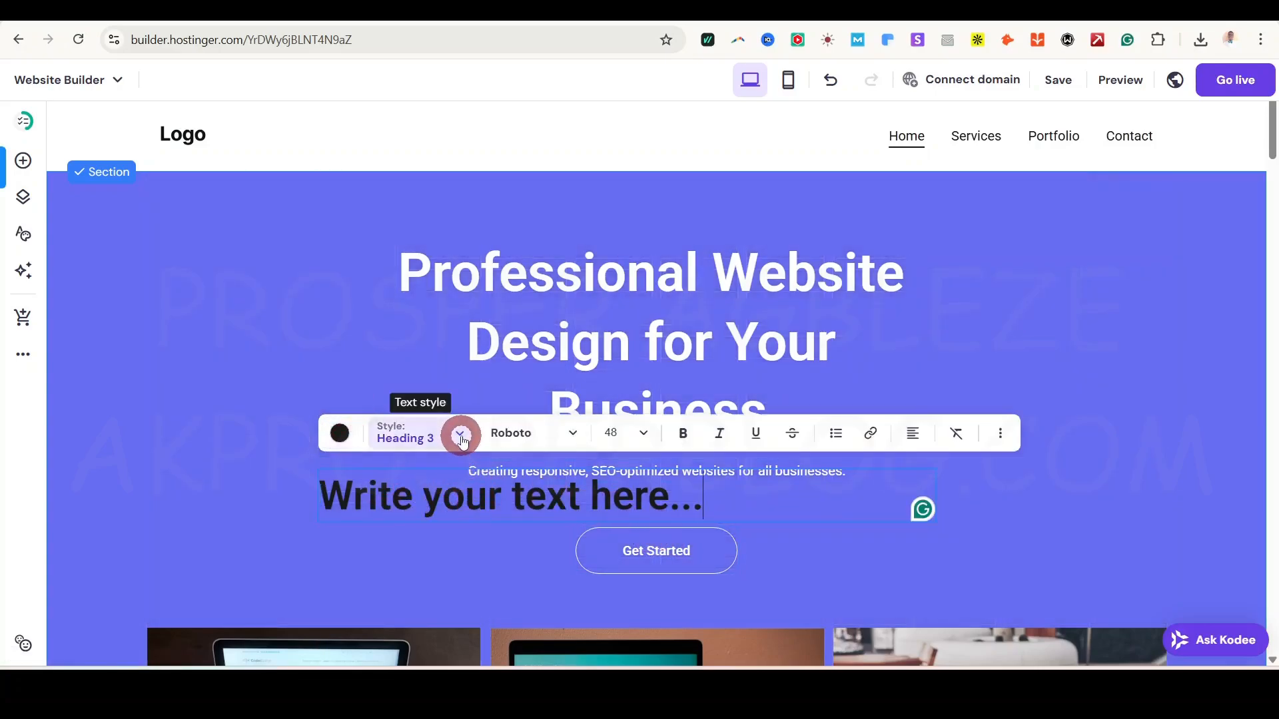
{"action": "left_click", "coordinate": [644, 434]}
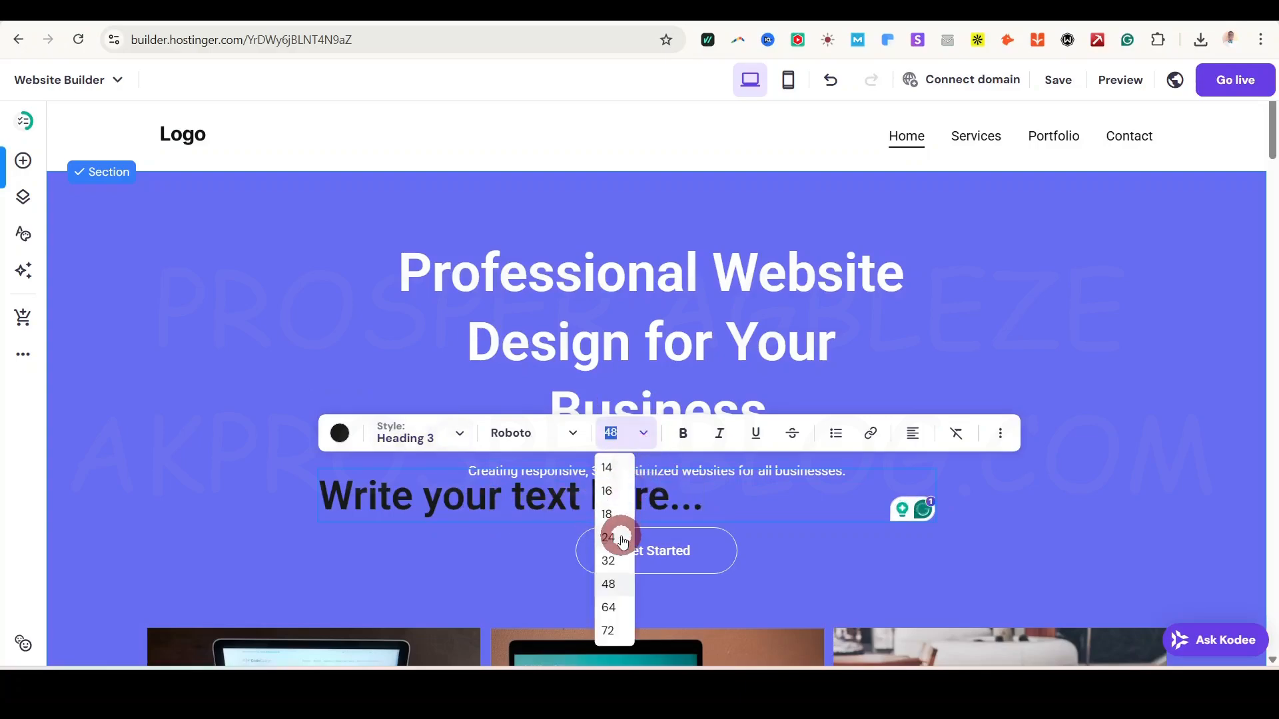
{"action": "left_click", "coordinate": [609, 514]}
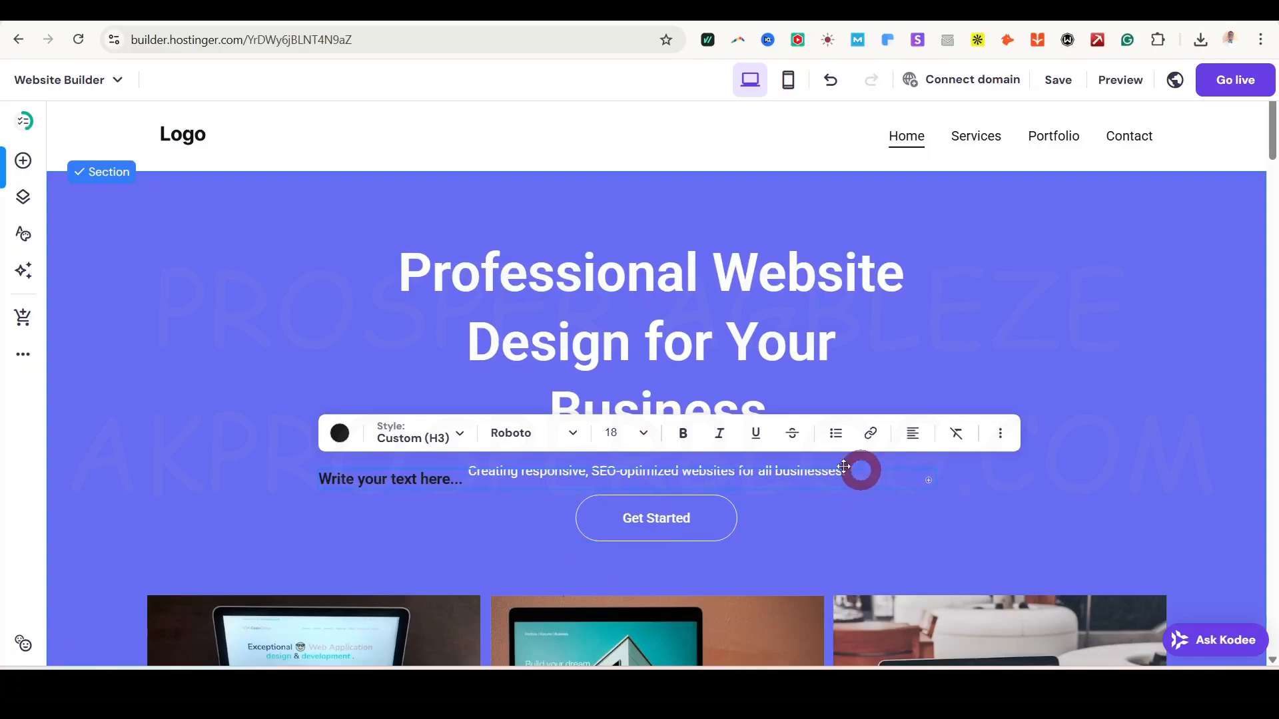
{"action": "left_click_drag", "start_coordinate": [414, 479], "coordinate": [510, 460]}
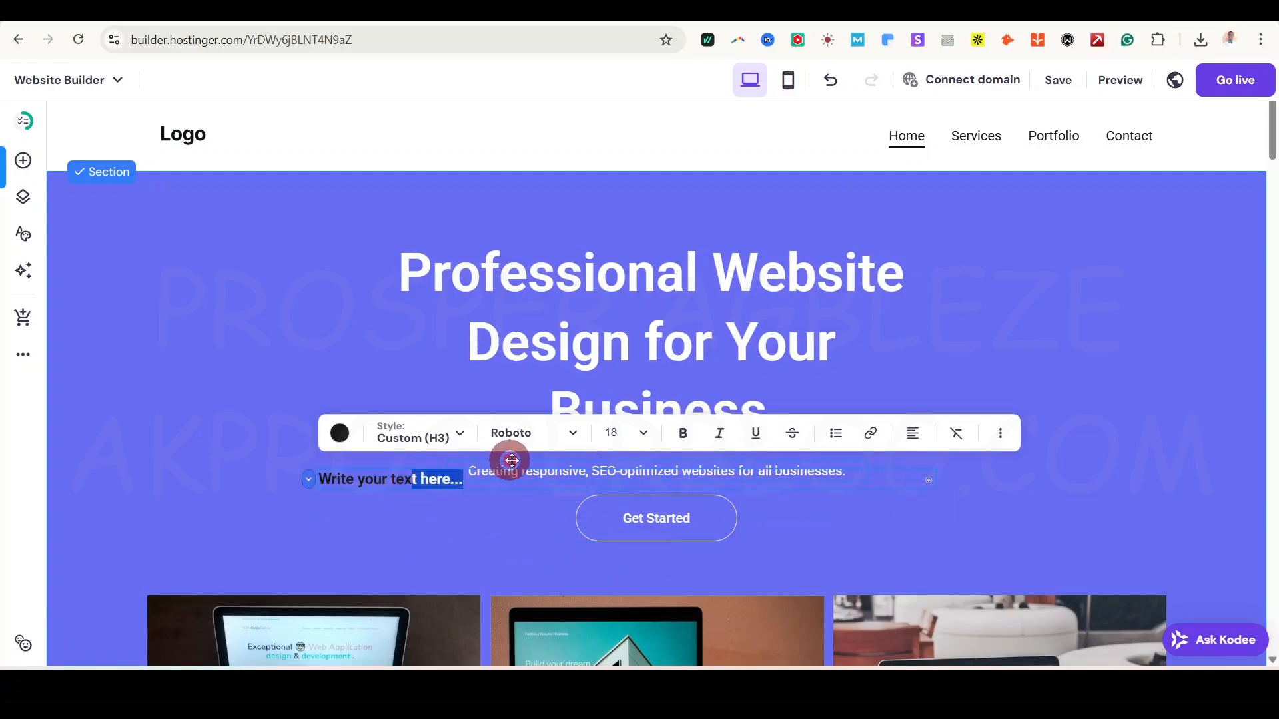
{"action": "left_click", "coordinate": [340, 481]}
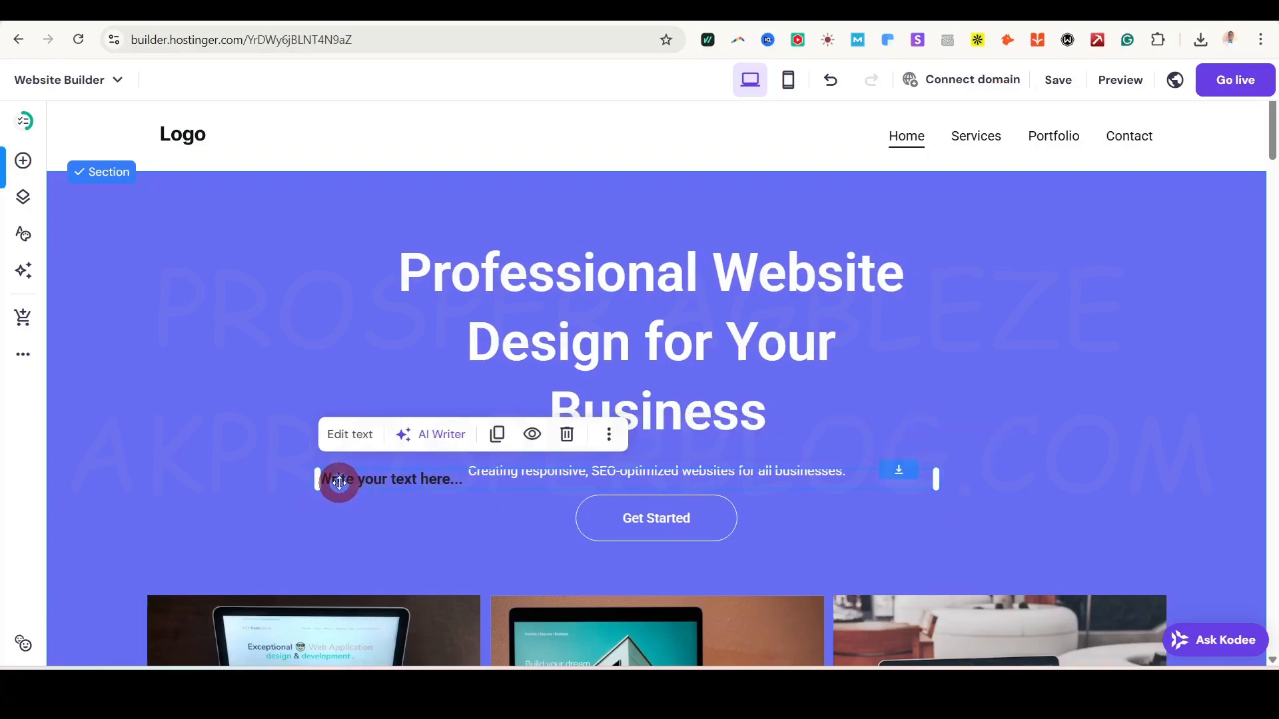
{"action": "left_click_drag", "start_coordinate": [365, 481], "coordinate": [527, 570]}
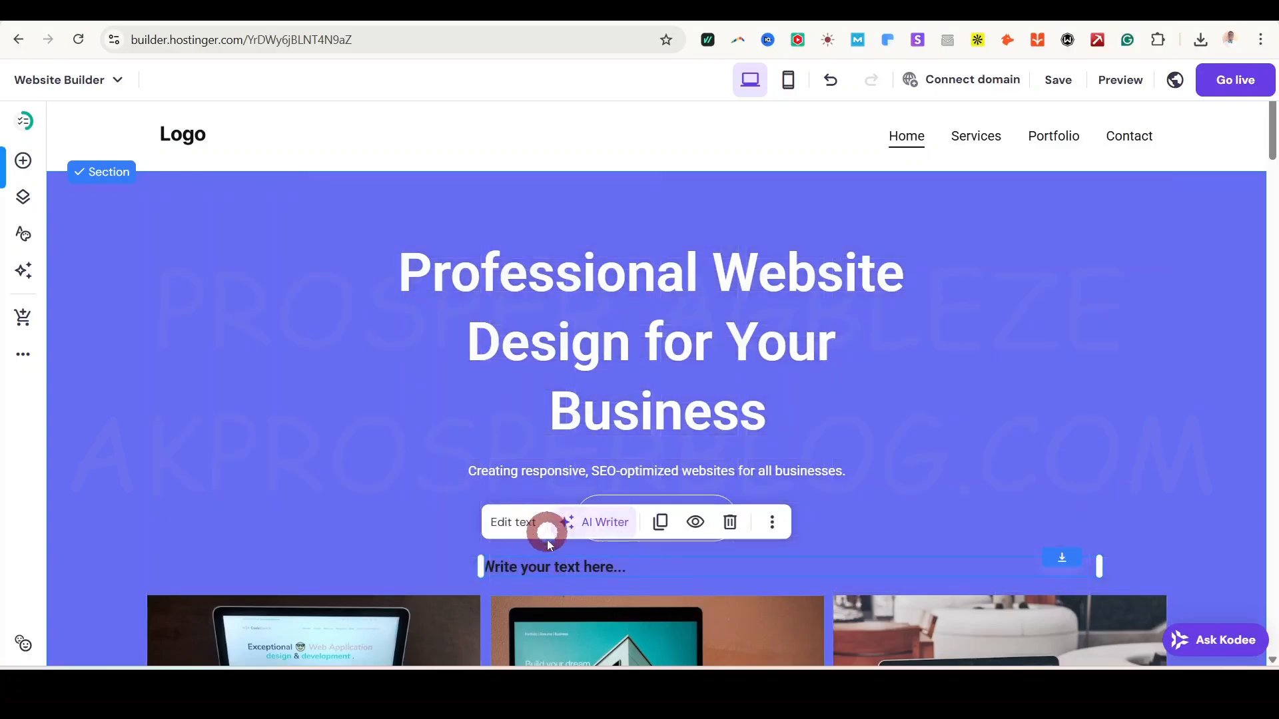
Step: Replace the wording of the text element below the Get Started button with "Add a text here" and delete the element
{"action": "left_click", "coordinate": [520, 534]}
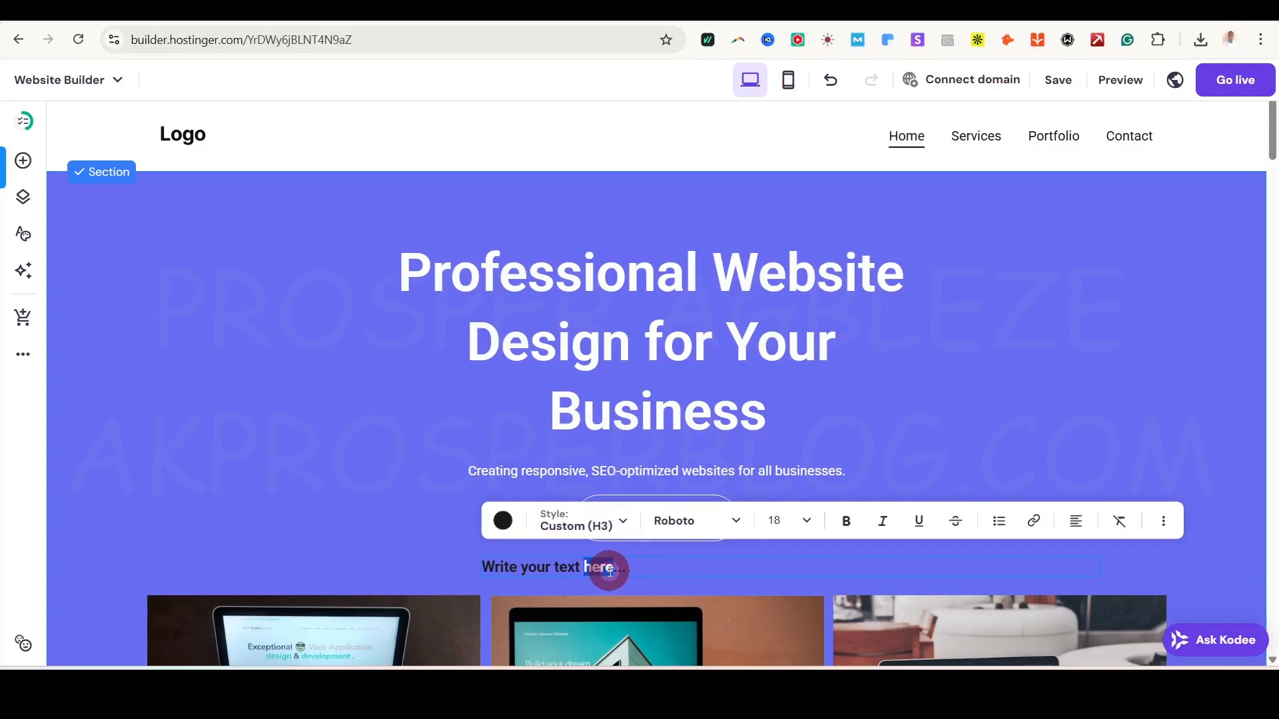
{"action": "key", "text": "ctrl+a"}
{"action": "type", "text": "Ad"}
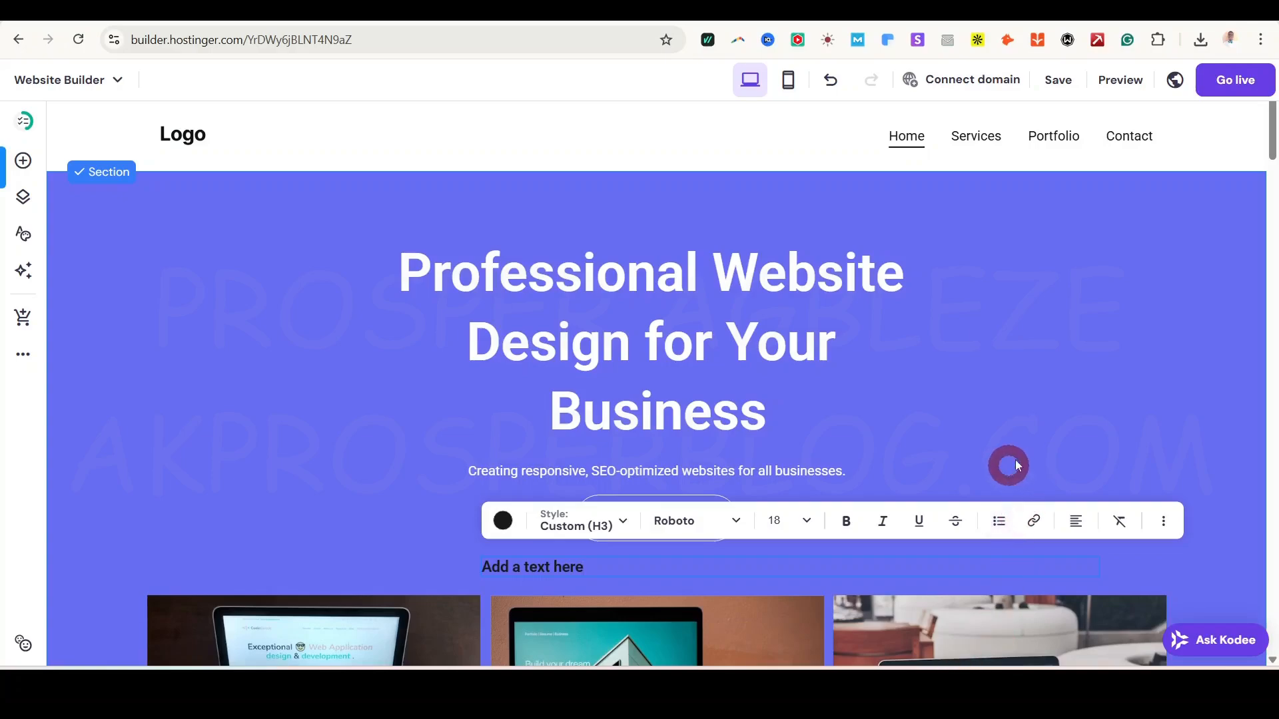
{"action": "left_click", "coordinate": [686, 642]}
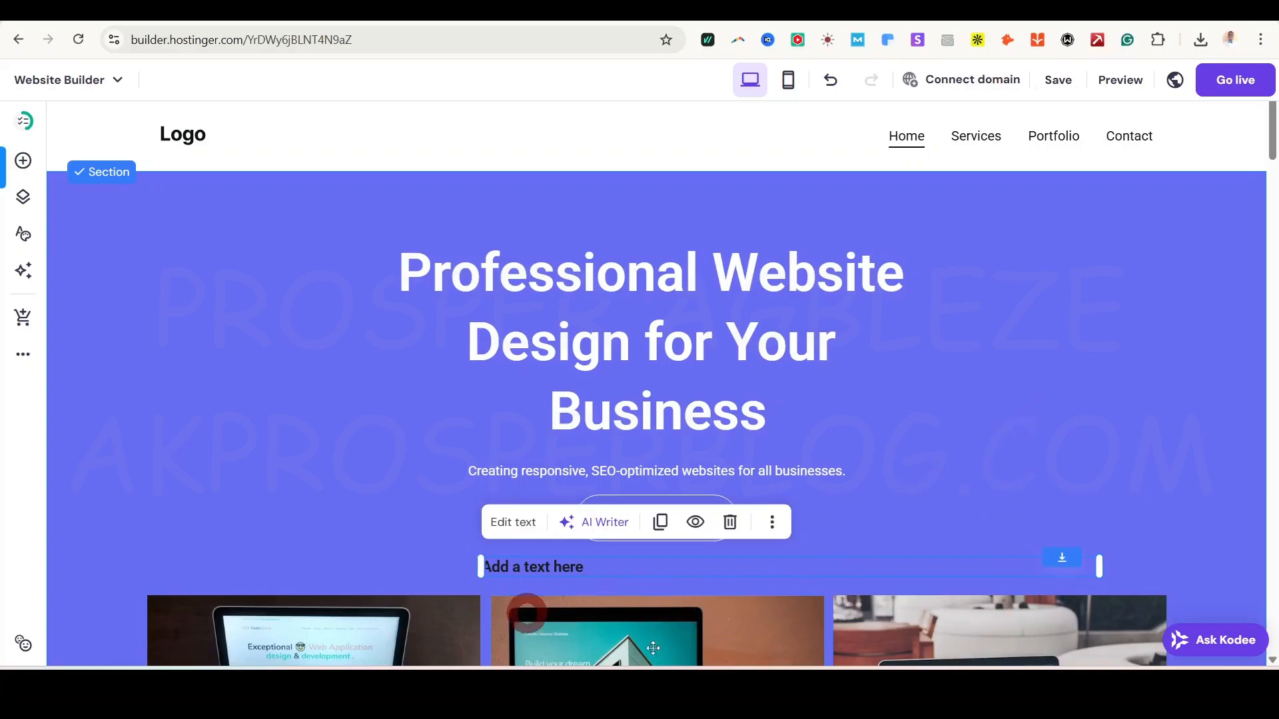
{"action": "left_click", "coordinate": [731, 523]}
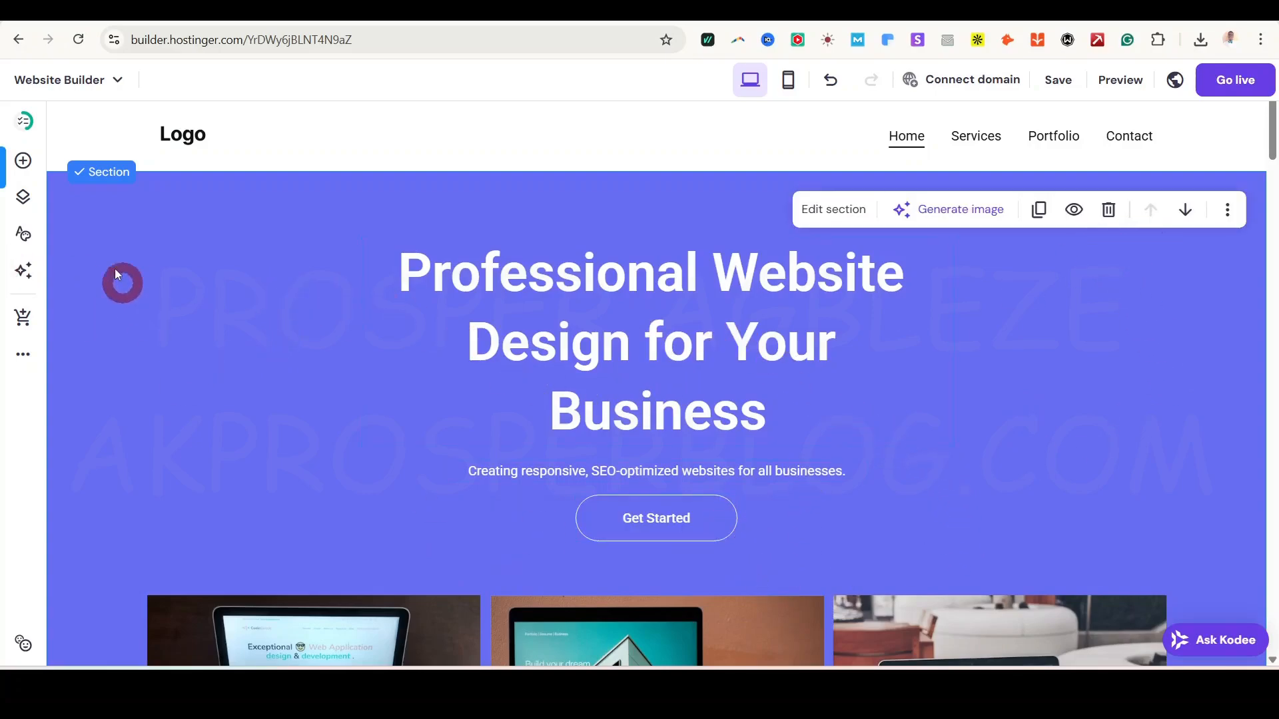
Step: Look through the elements that can be added to the page, from text and buttons to embed code and product search
{"action": "left_click", "coordinate": [24, 159]}
{"action": "left_click_drag", "start_coordinate": [351, 322], "coordinate": [344, 482]}
{"action": "scroll", "coordinate": [257, 614], "scroll_direction": "up", "scroll_amount": 1}
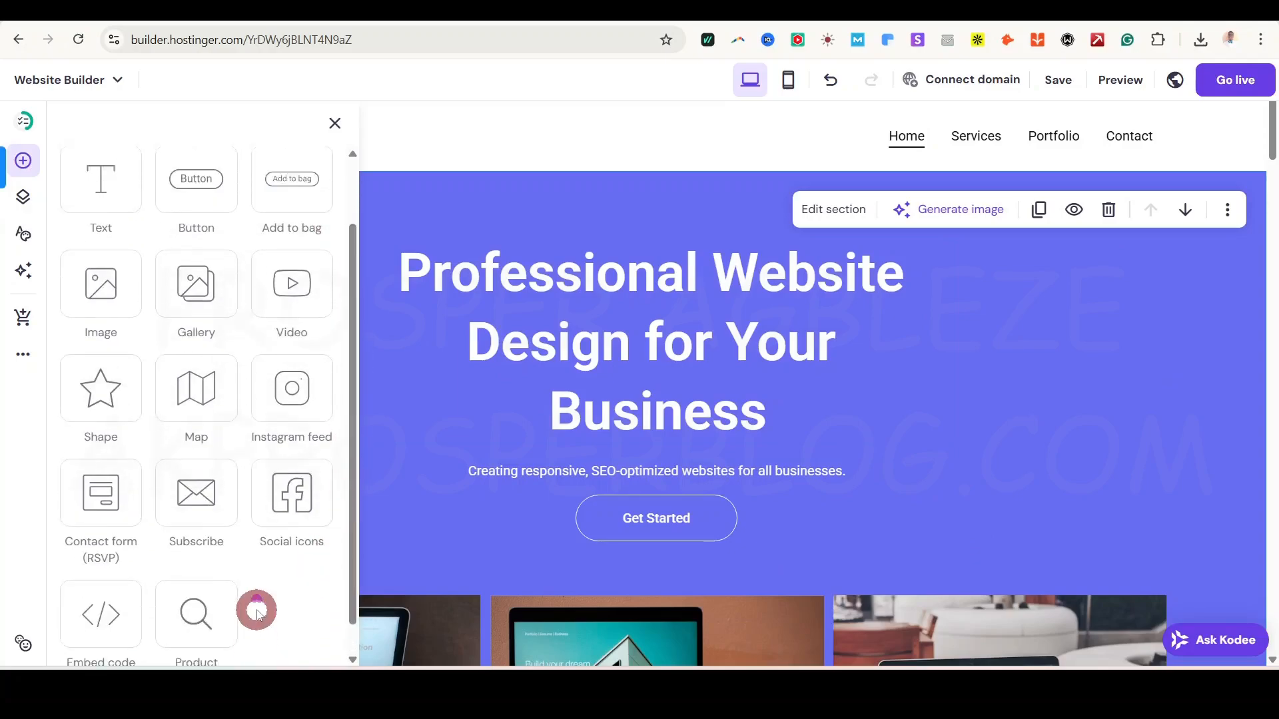
{"action": "scroll", "coordinate": [257, 614], "scroll_direction": "up", "scroll_amount": 2}
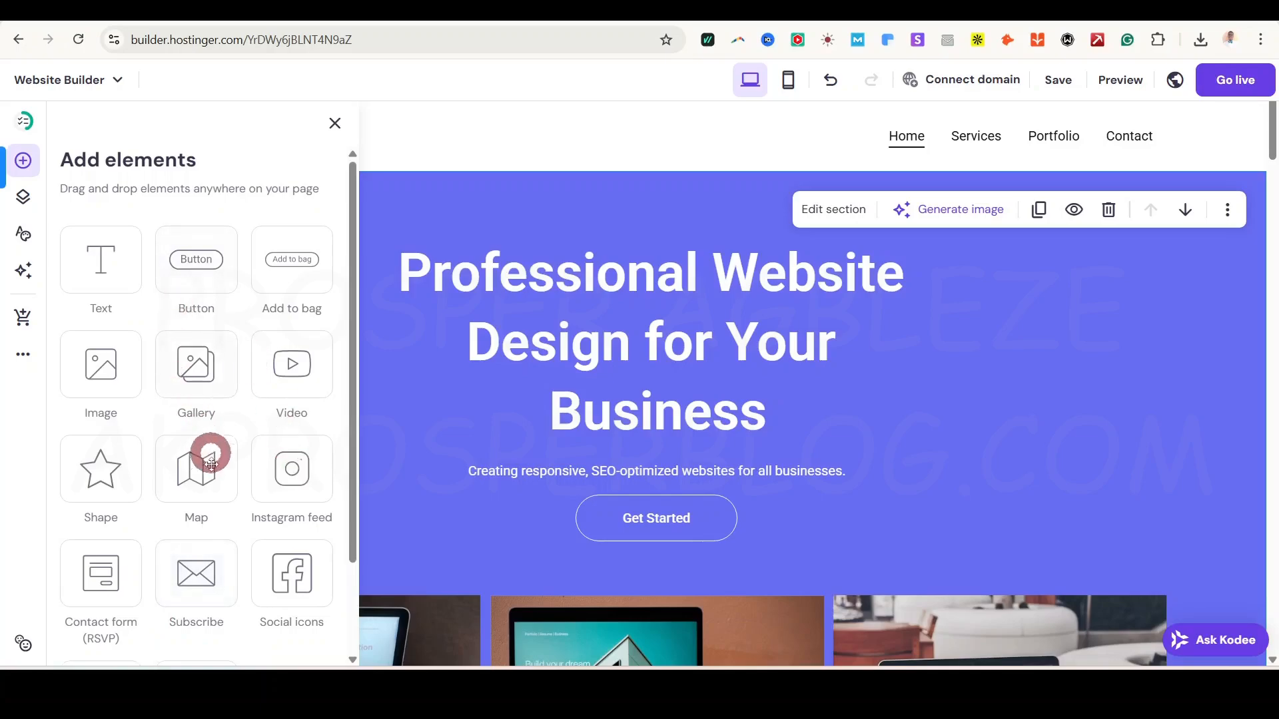
{"action": "left_click", "coordinate": [22, 165]}
{"action": "left_click", "coordinate": [22, 165]}
{"action": "left_click", "coordinate": [22, 164]}
Step: Open the Services page from the site's page list and examine its service cards, Website Design section and testimonial
{"action": "left_click", "coordinate": [22, 194]}
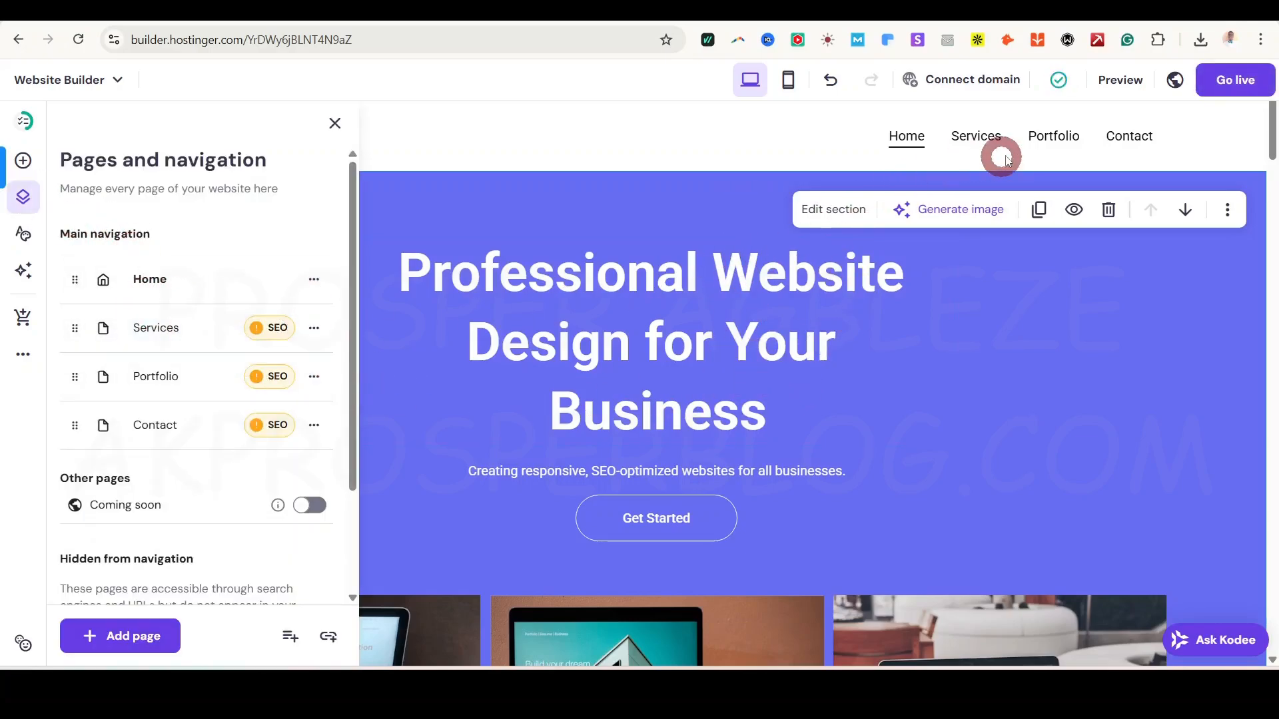
{"action": "left_click", "coordinate": [149, 335]}
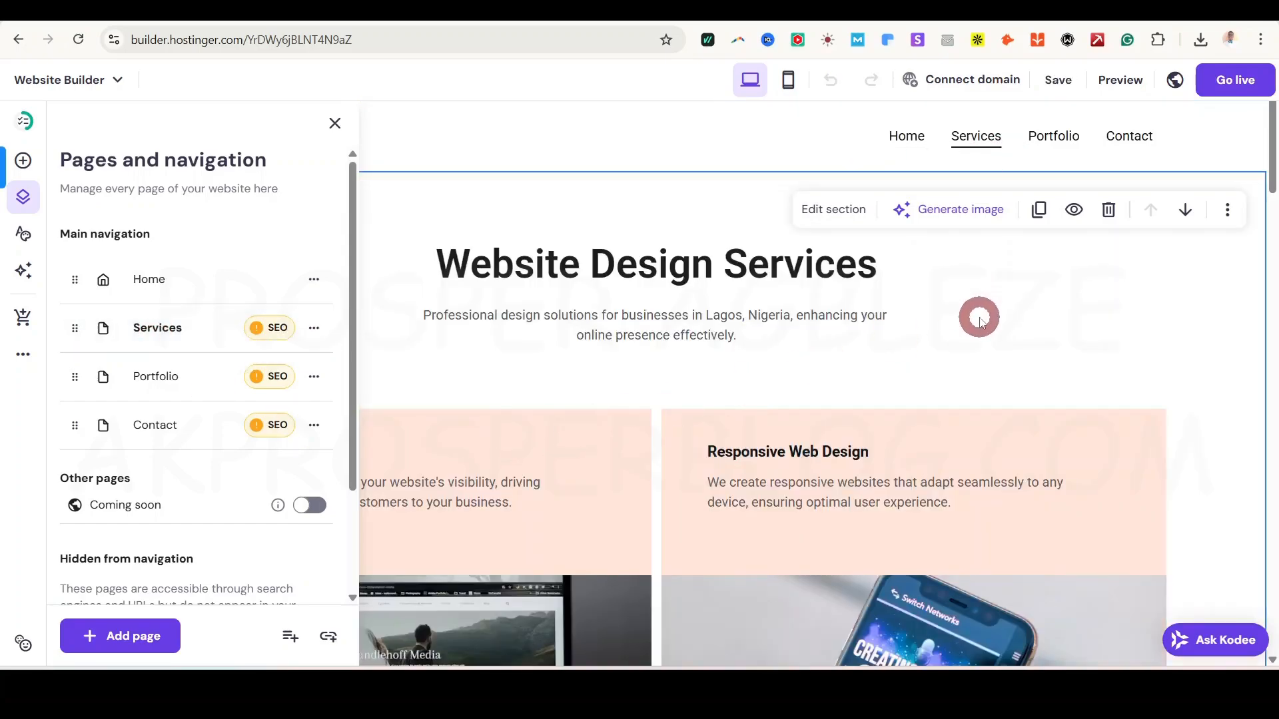
{"action": "scroll", "coordinate": [979, 318], "scroll_direction": "down", "scroll_amount": 4}
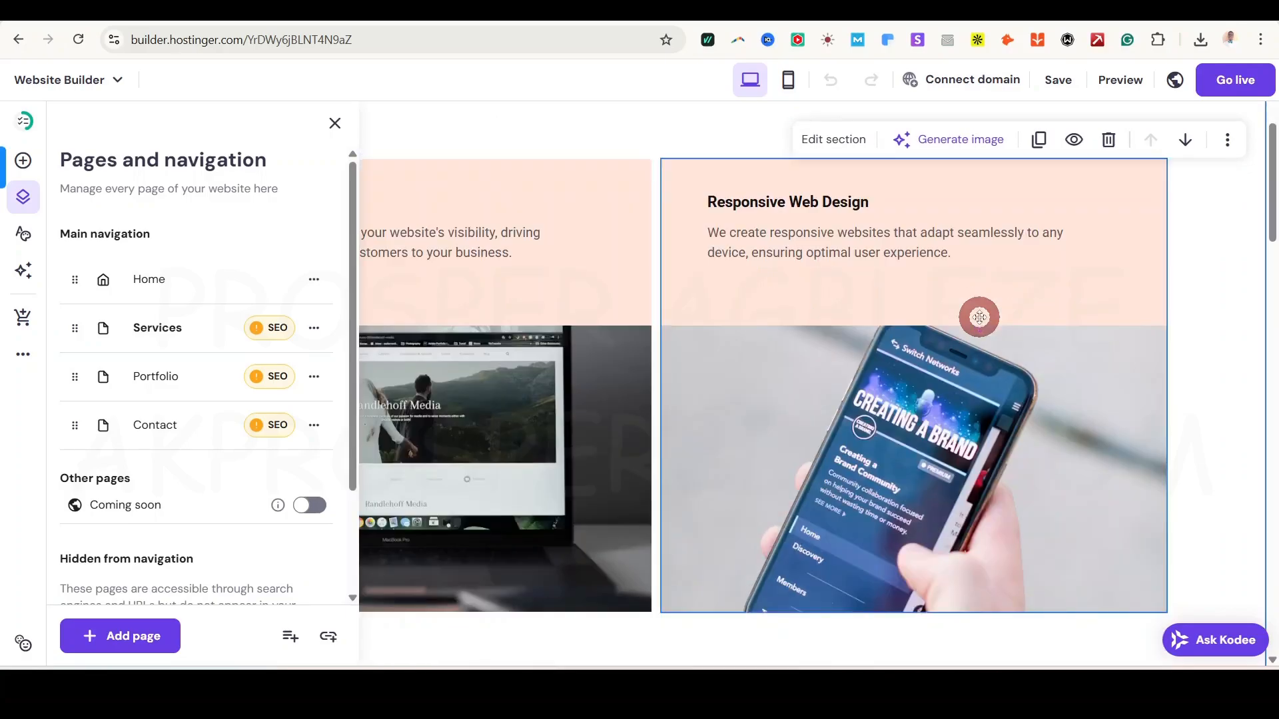
{"action": "scroll", "coordinate": [979, 319], "scroll_direction": "down", "scroll_amount": 7}
{"action": "scroll", "coordinate": [979, 319], "scroll_direction": "down", "scroll_amount": 7}
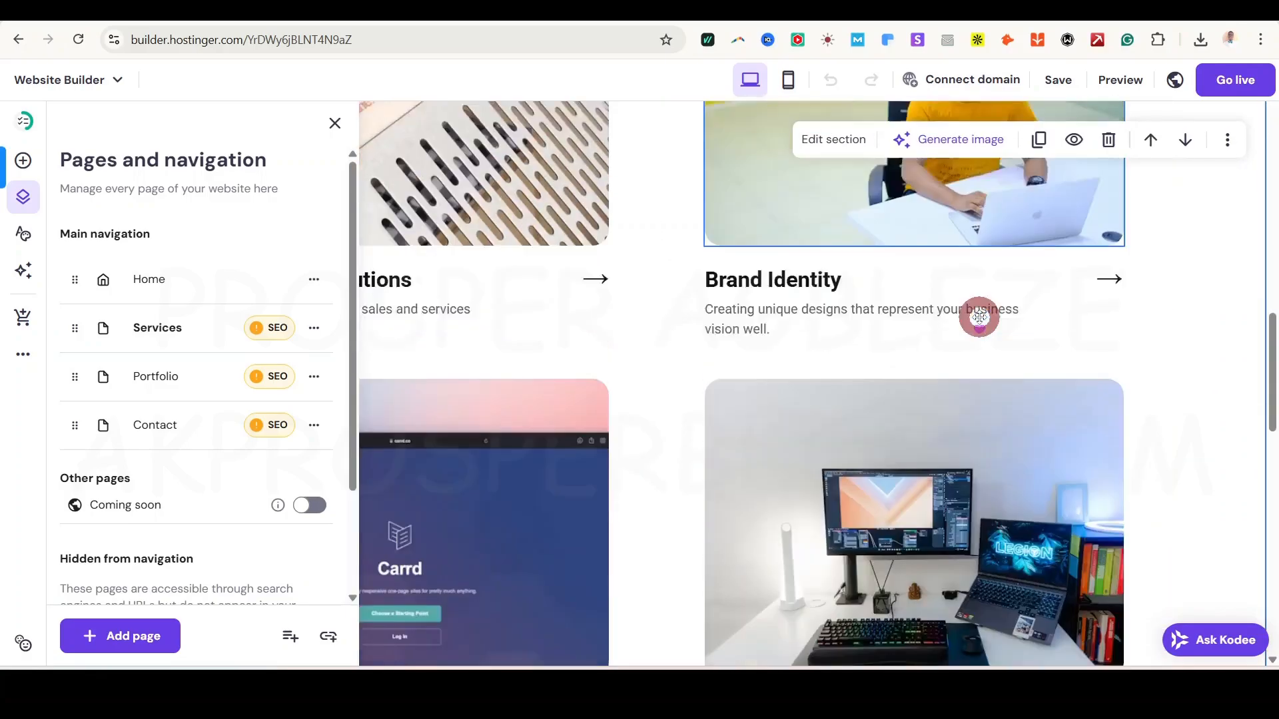
{"action": "scroll", "coordinate": [908, 424], "scroll_direction": "down", "scroll_amount": 6}
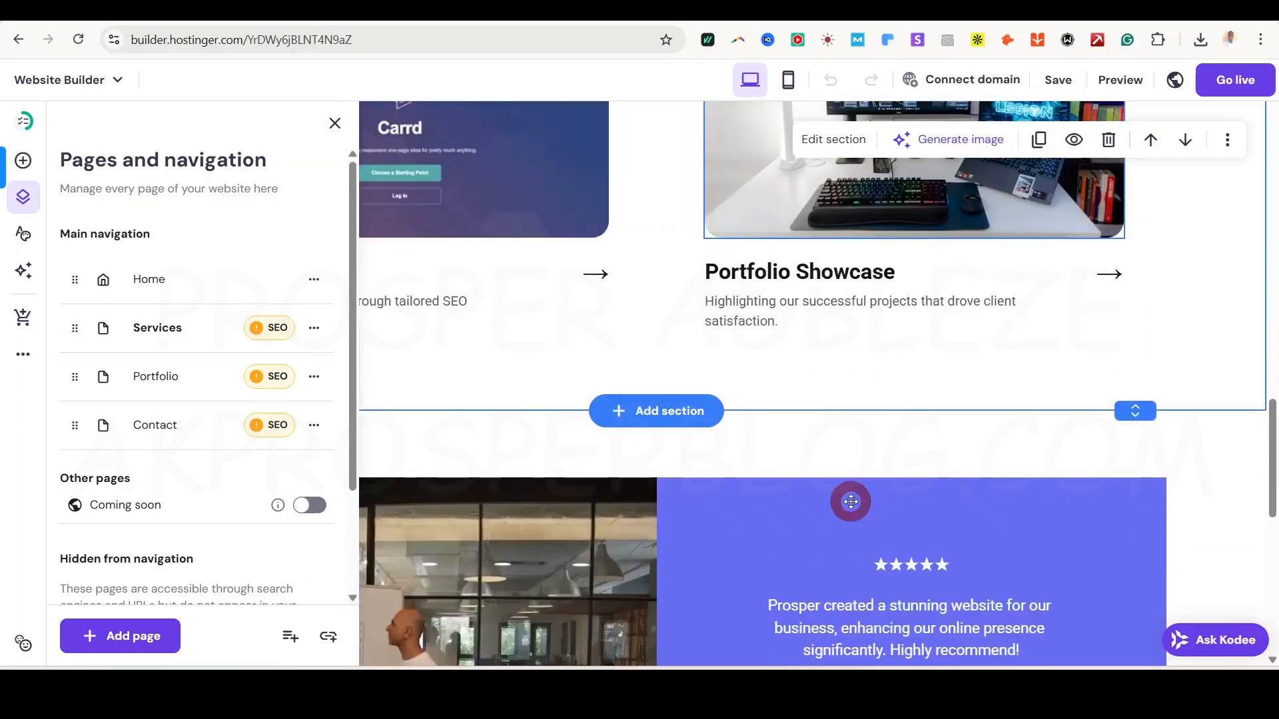
{"action": "scroll", "coordinate": [742, 366], "scroll_direction": "up", "scroll_amount": 7}
{"action": "scroll", "coordinate": [744, 370], "scroll_direction": "up", "scroll_amount": 8}
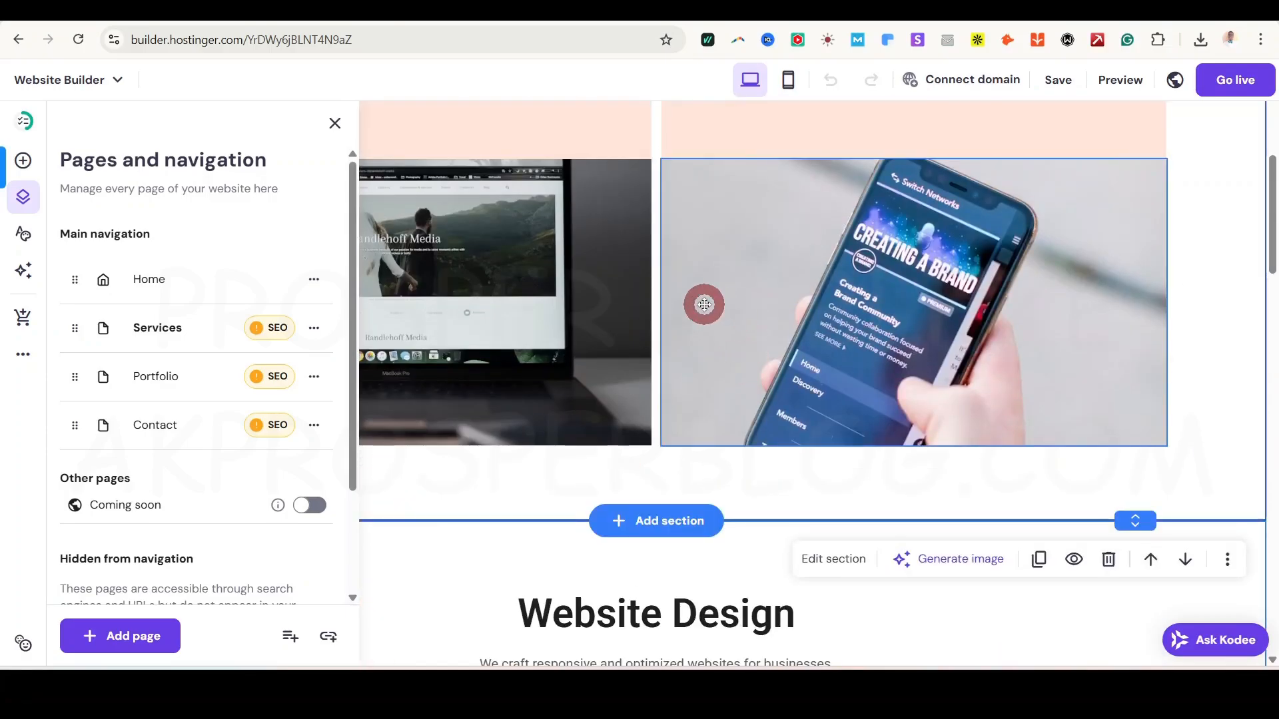
{"action": "scroll", "coordinate": [704, 306], "scroll_direction": "down", "scroll_amount": 5}
{"action": "scroll", "coordinate": [705, 307], "scroll_direction": "up", "scroll_amount": 5}
{"action": "scroll", "coordinate": [704, 307], "scroll_direction": "down", "scroll_amount": 5}
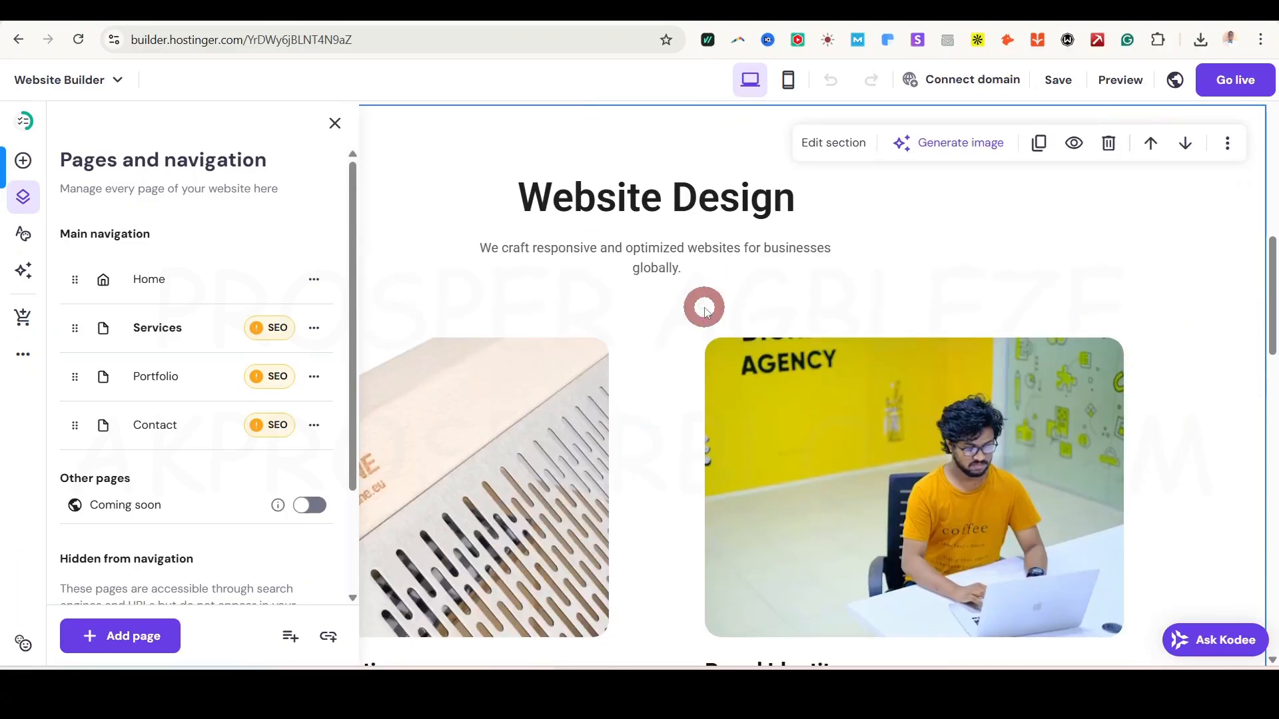
{"action": "scroll", "coordinate": [705, 308], "scroll_direction": "down", "scroll_amount": 6}
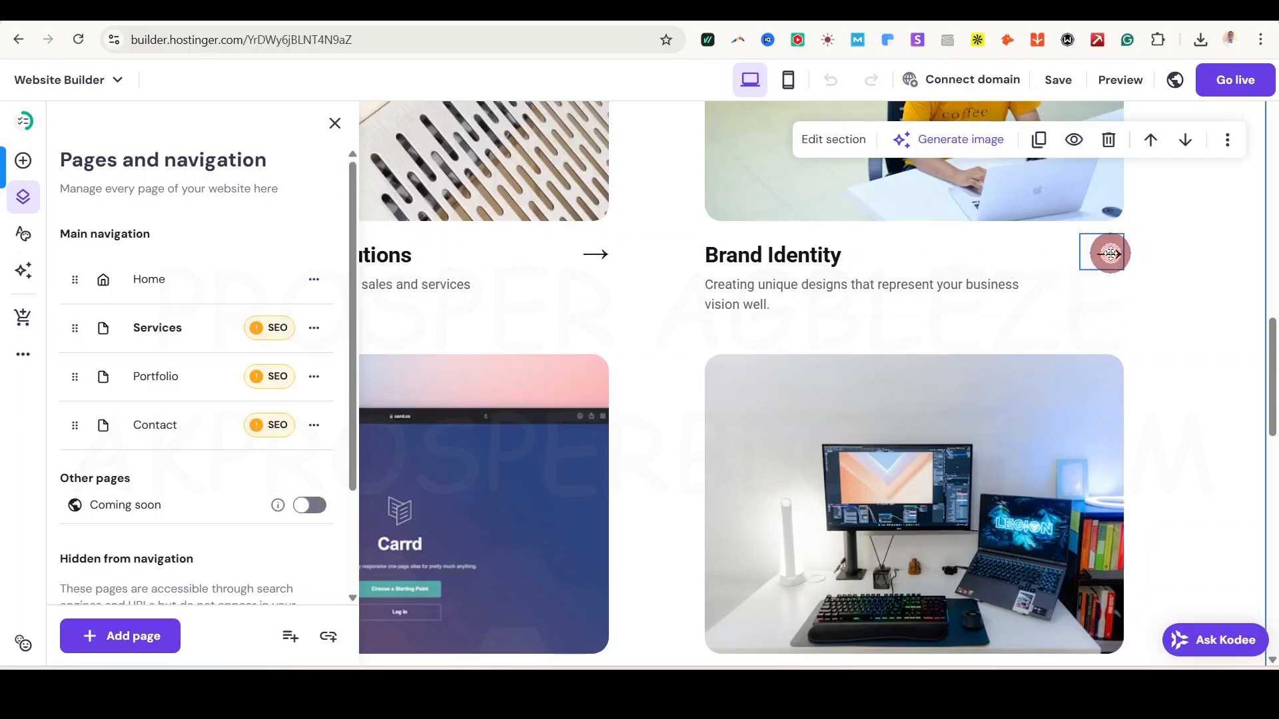
Step: Examine the text and link options of the arrow beside Brand Identity, and the rest of the Services page down to the footer
{"action": "left_click", "coordinate": [1109, 254]}
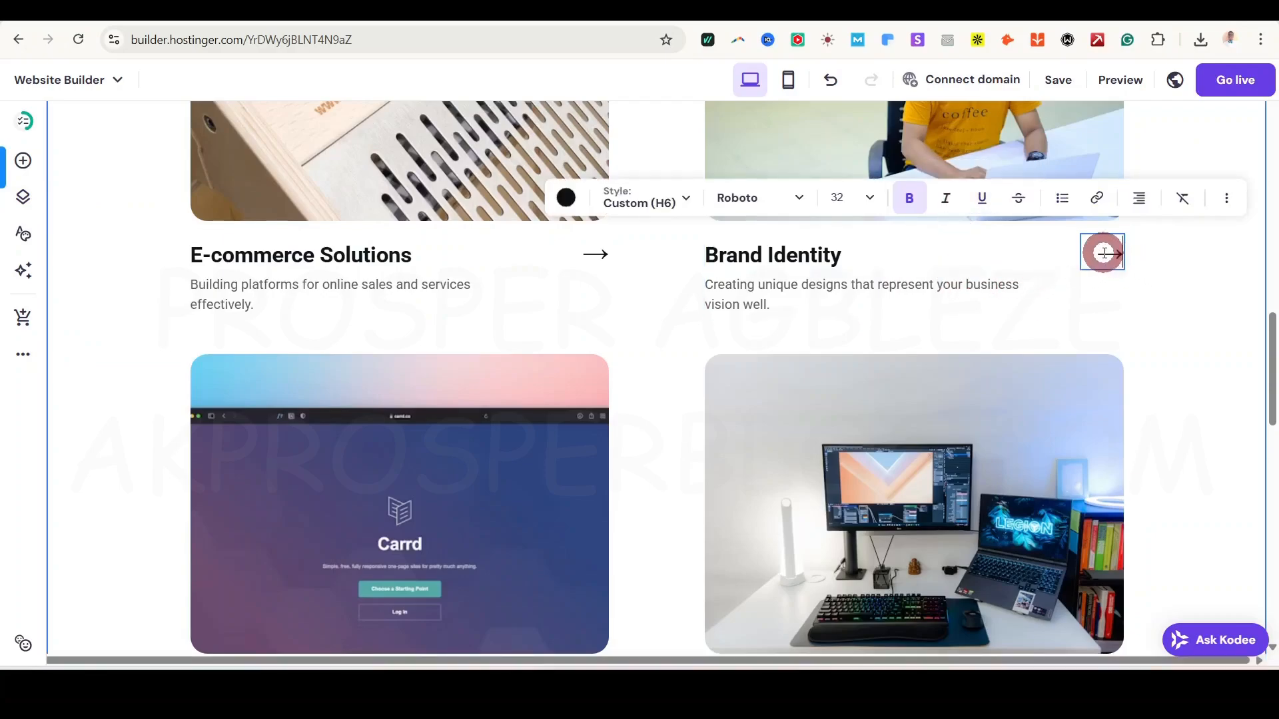
{"action": "left_click", "coordinate": [1134, 306]}
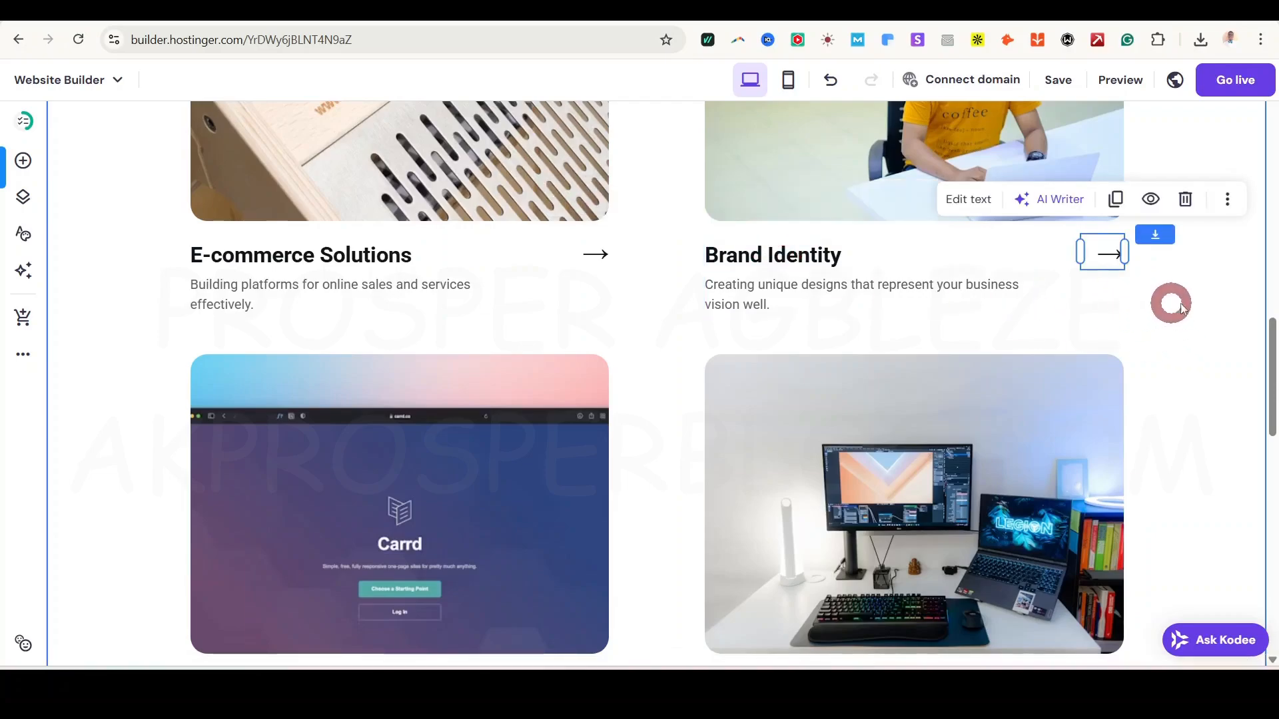
{"action": "left_click", "coordinate": [979, 209]}
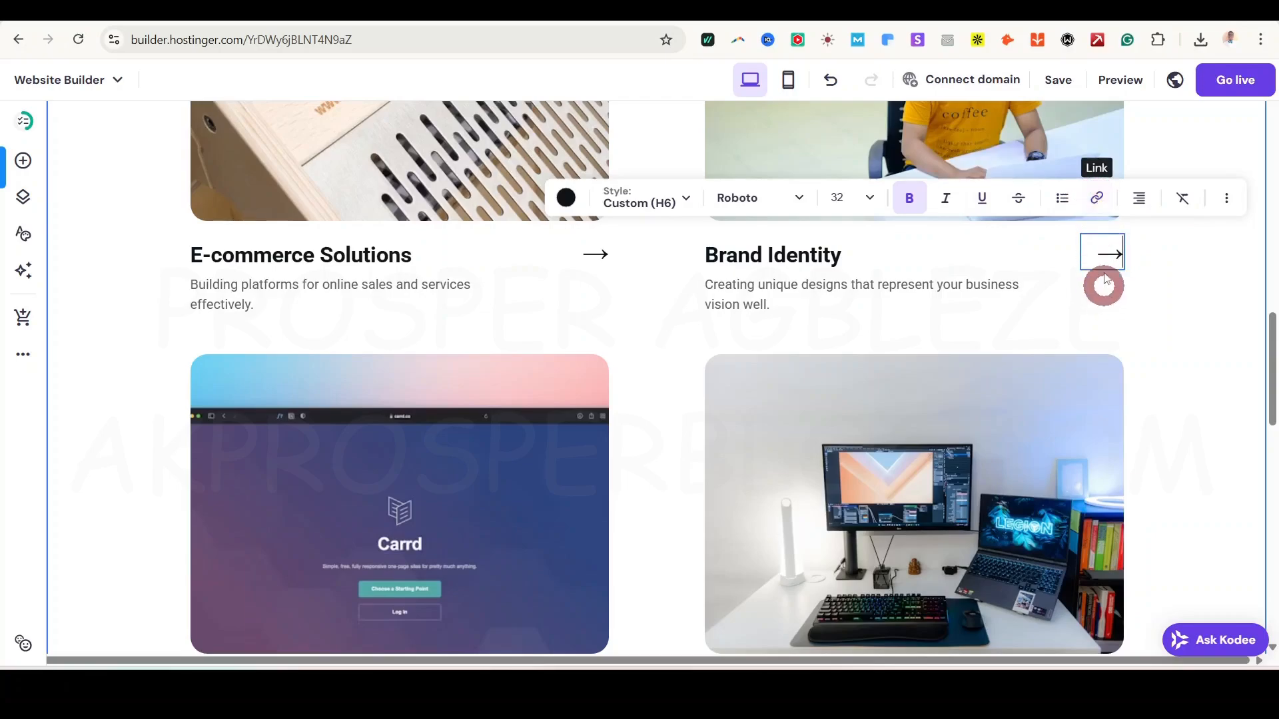
{"action": "left_click", "coordinate": [1154, 344]}
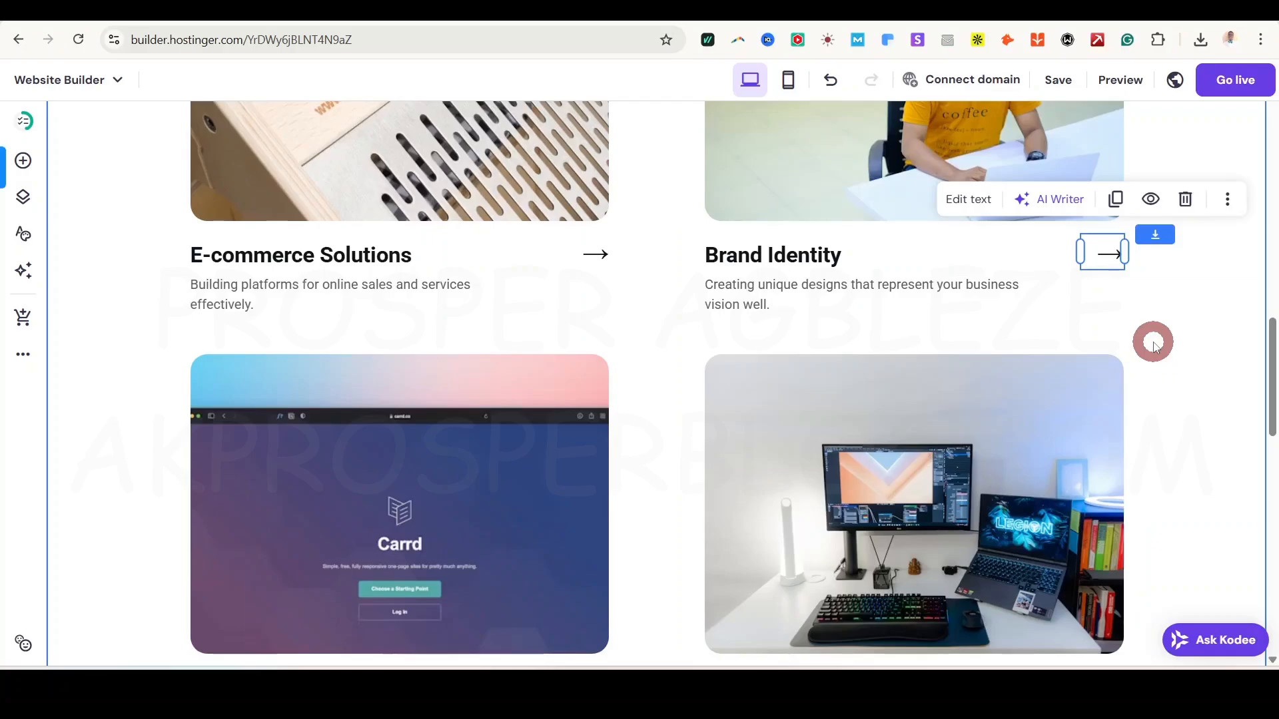
{"action": "scroll", "coordinate": [788, 407], "scroll_direction": "down", "scroll_amount": 10}
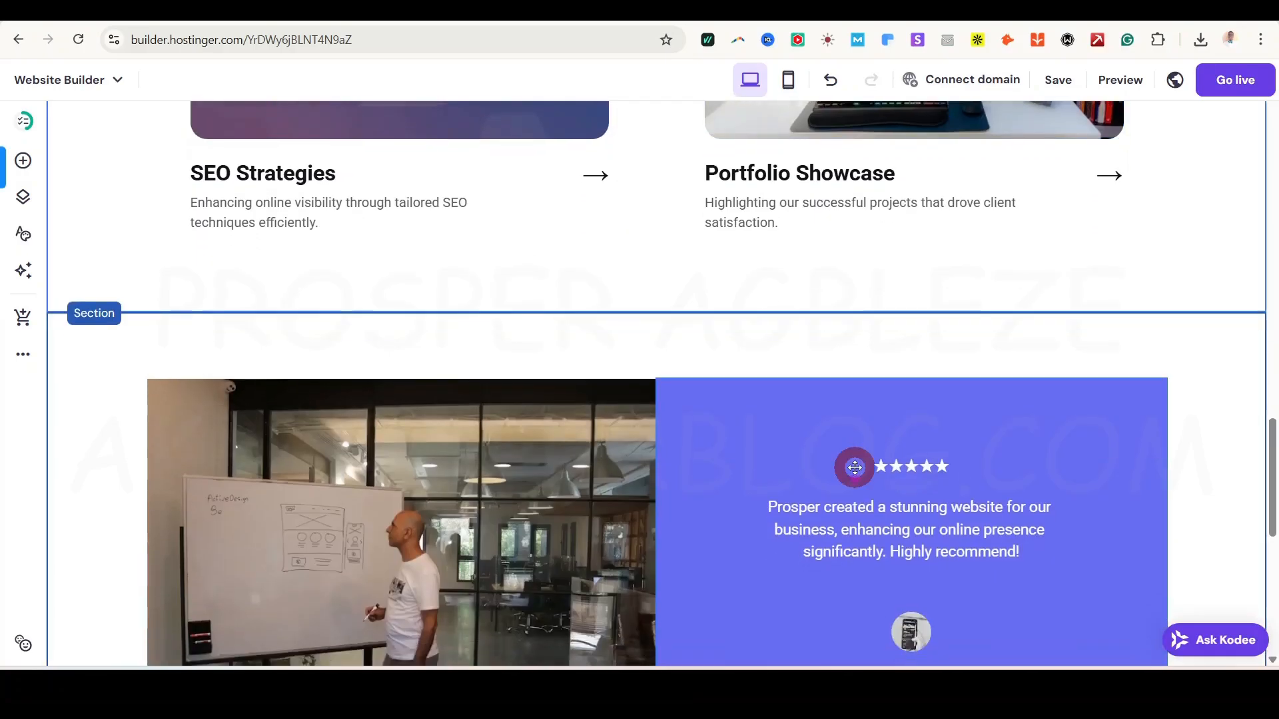
{"action": "scroll", "coordinate": [655, 478], "scroll_direction": "down", "scroll_amount": 5}
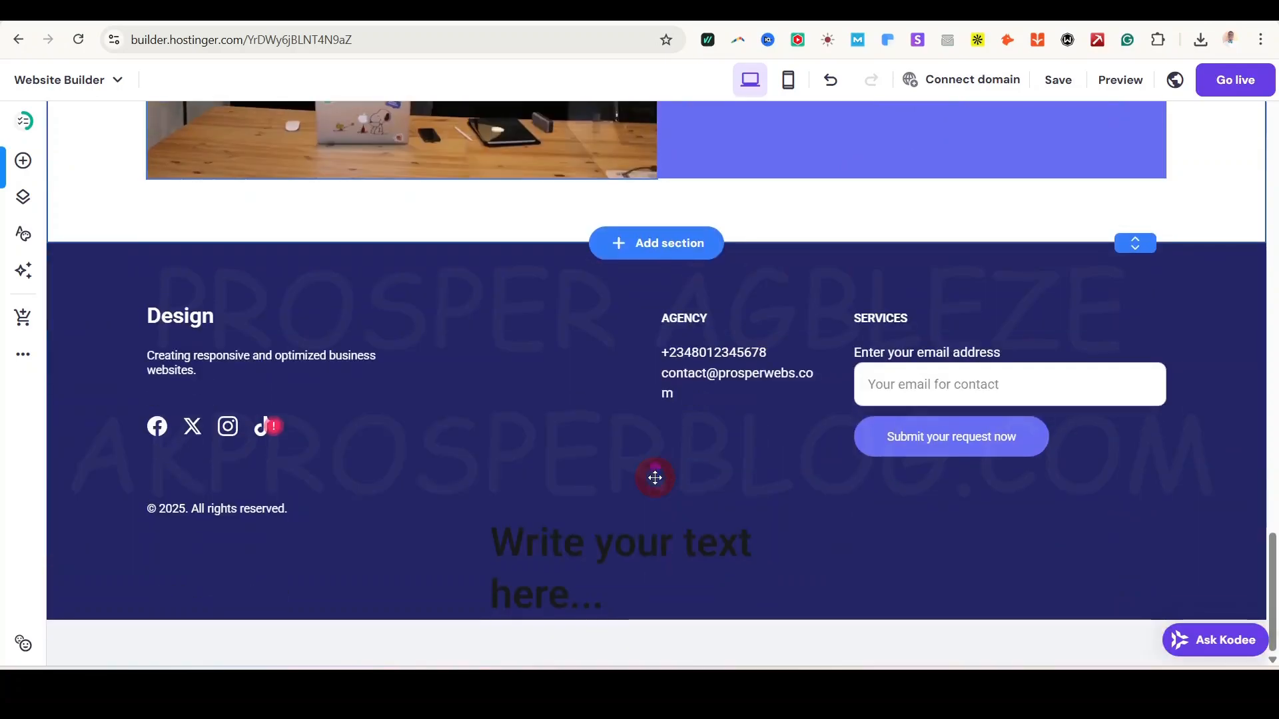
{"action": "scroll", "coordinate": [654, 477], "scroll_direction": "up", "scroll_amount": 7}
Step: Review the Services page's SEO keywords, title, meta description and URL, and the page list's hidden-from-navigation area
{"action": "left_click", "coordinate": [24, 197]}
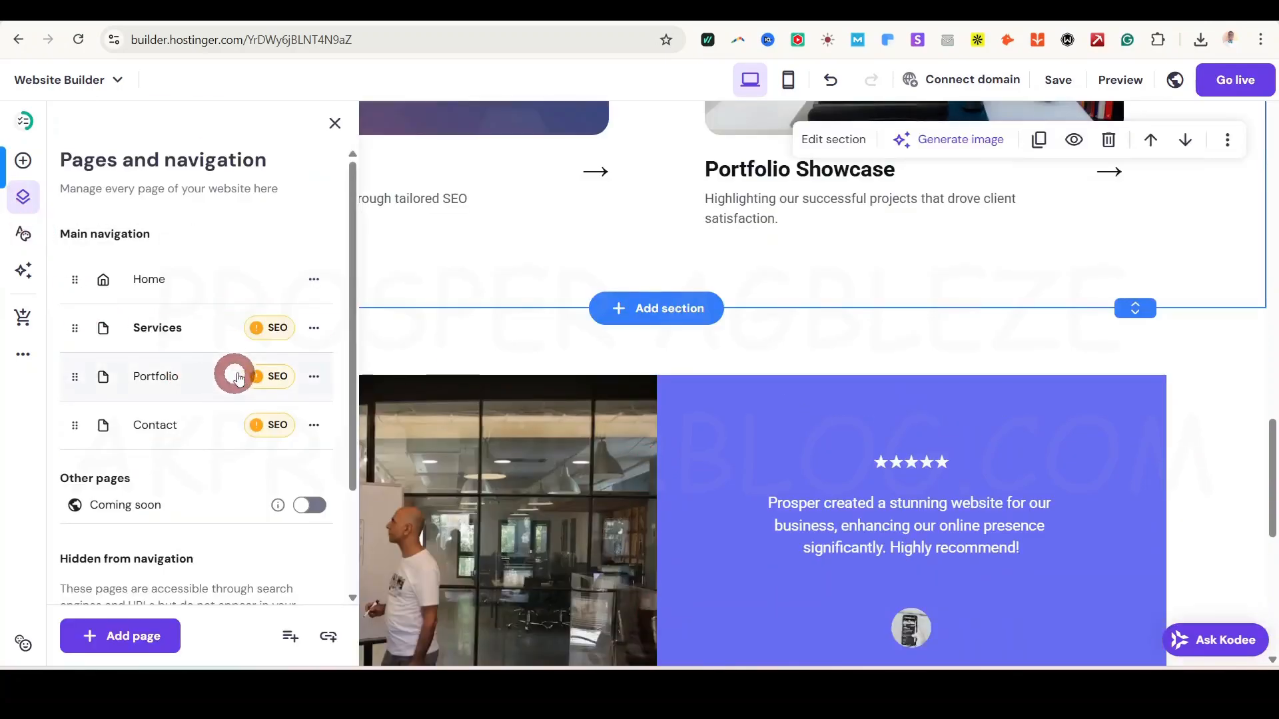
{"action": "left_click", "coordinate": [271, 327]}
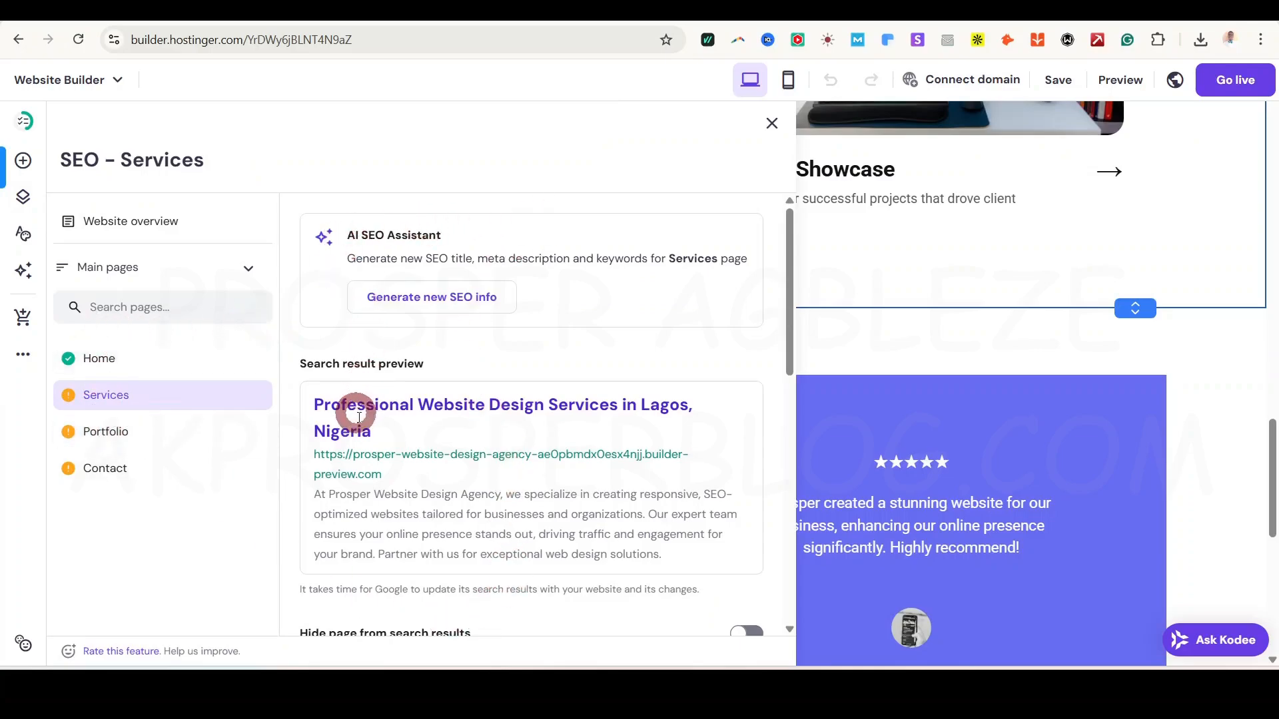
{"action": "left_click_drag", "start_coordinate": [791, 335], "coordinate": [790, 505]}
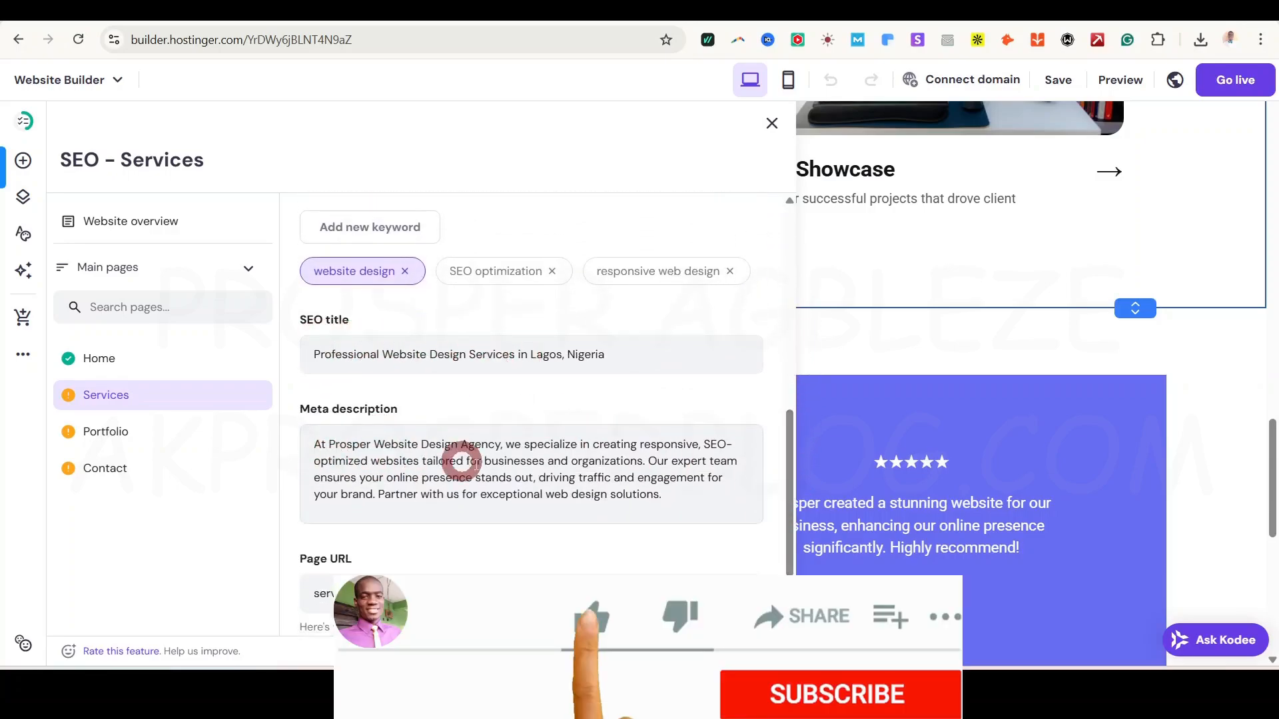
{"action": "left_click_drag", "start_coordinate": [785, 499], "coordinate": [795, 559]}
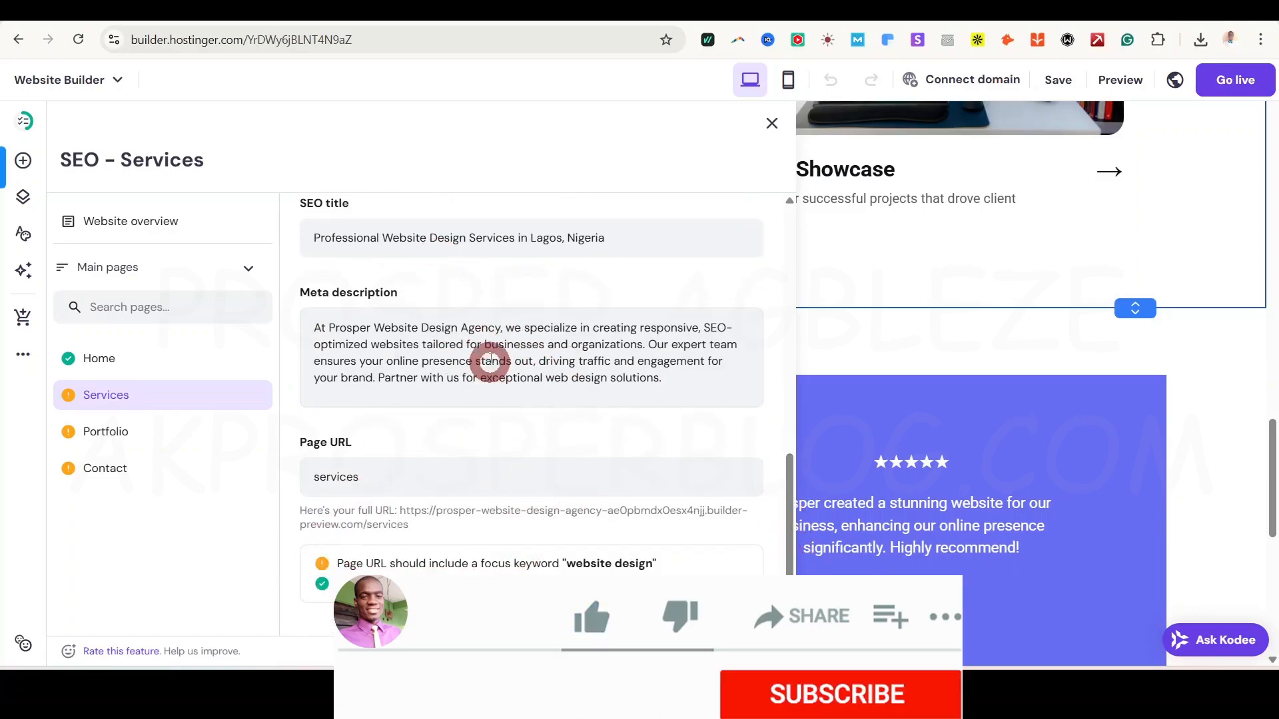
{"action": "scroll", "coordinate": [485, 359], "scroll_direction": "up", "scroll_amount": 10}
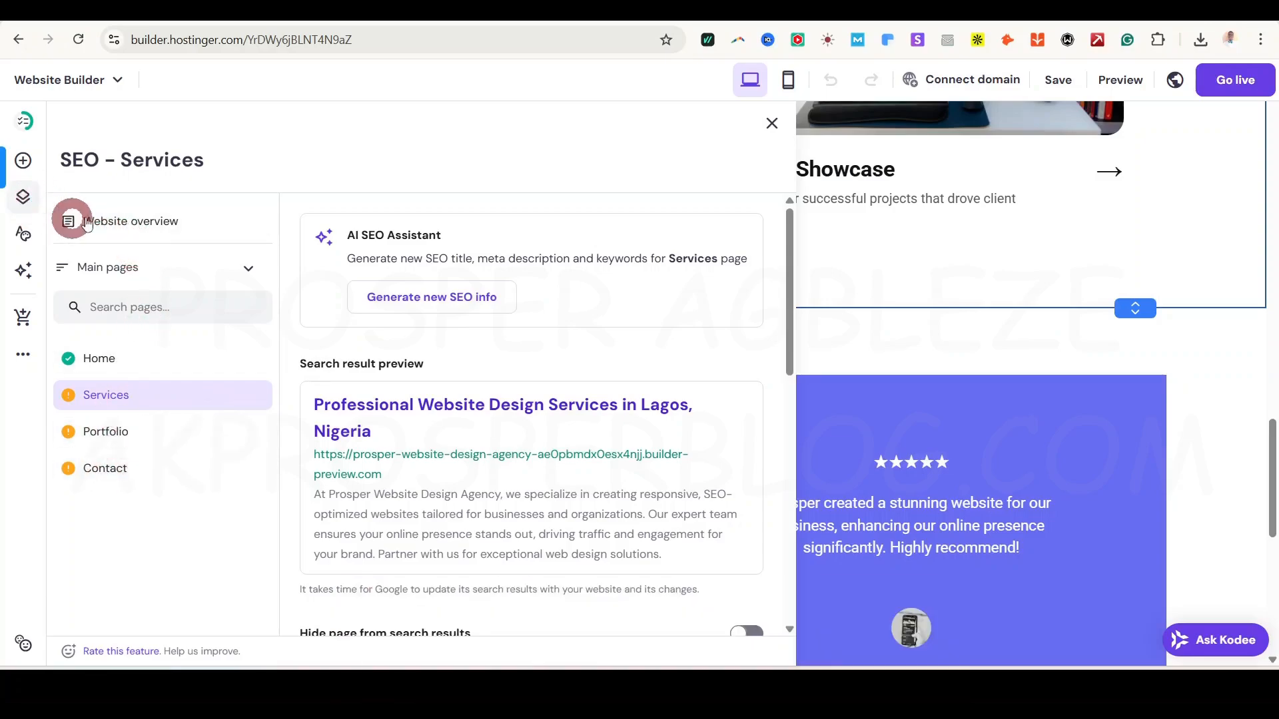
{"action": "left_click", "coordinate": [22, 195]}
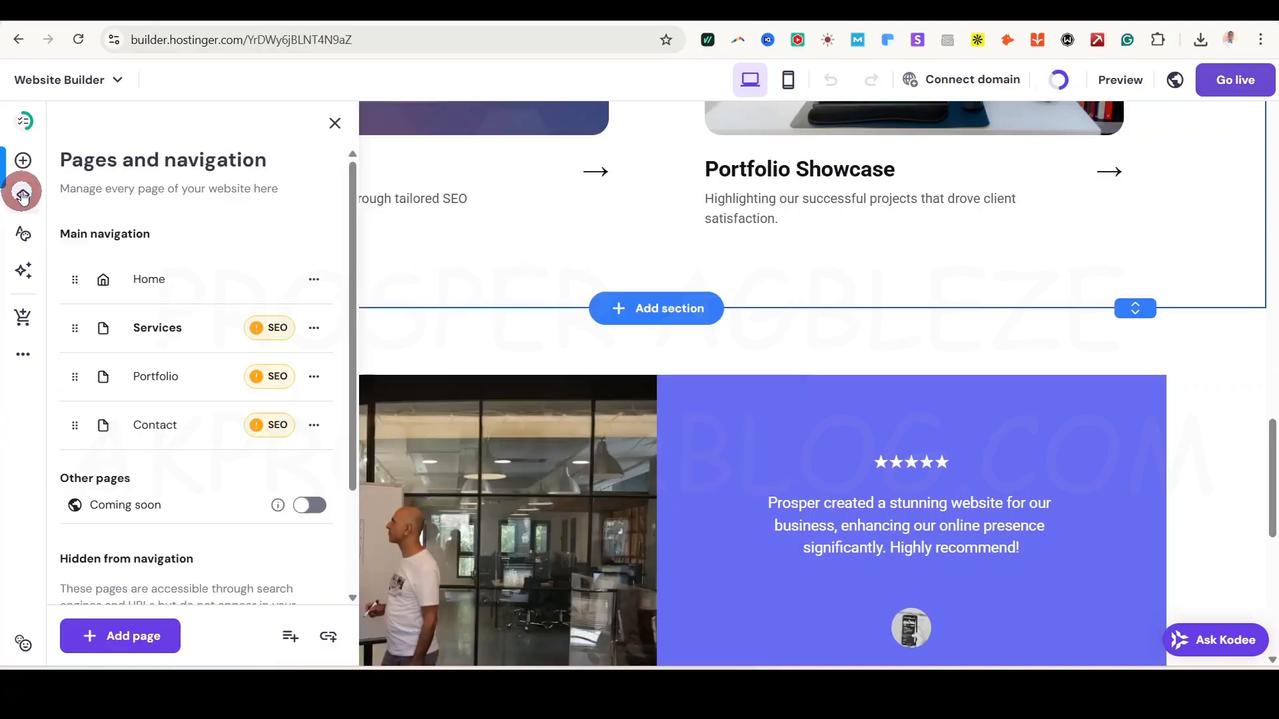
{"action": "scroll", "coordinate": [177, 409], "scroll_direction": "down", "scroll_amount": 2}
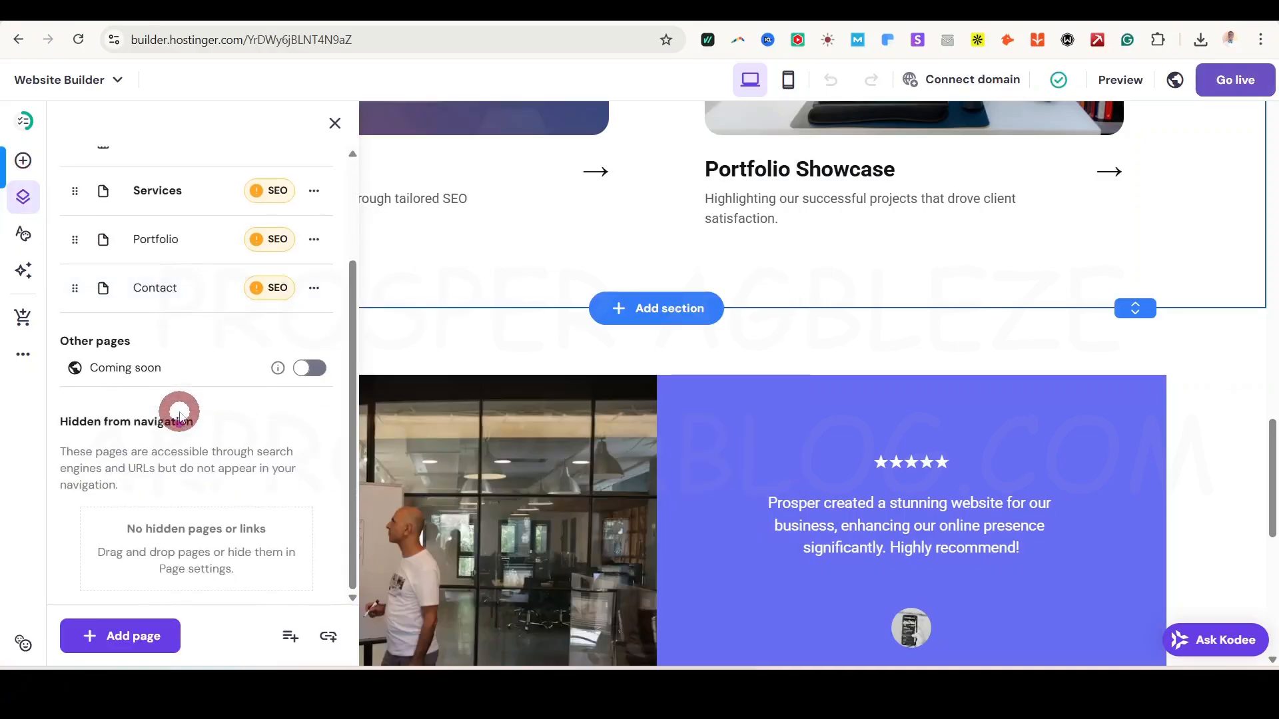
Step: Review the website styles for colors, fonts and button designs
{"action": "left_click", "coordinate": [22, 233]}
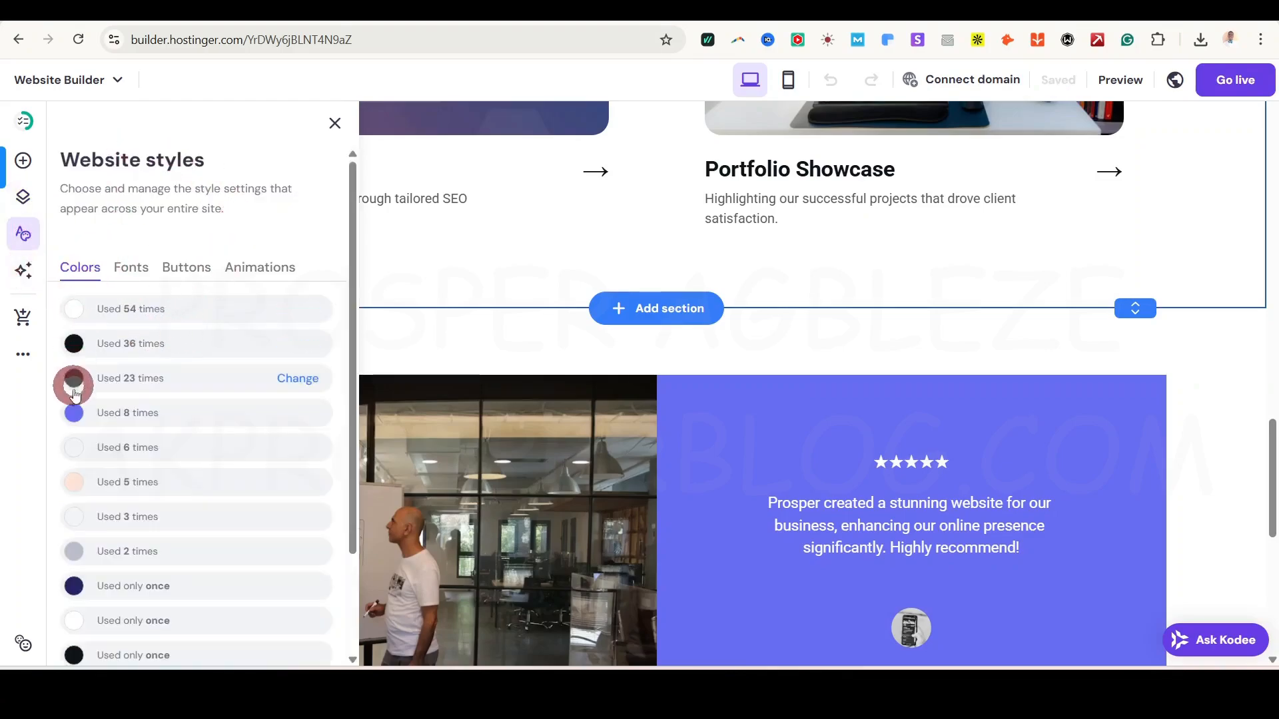
{"action": "left_click", "coordinate": [130, 263]}
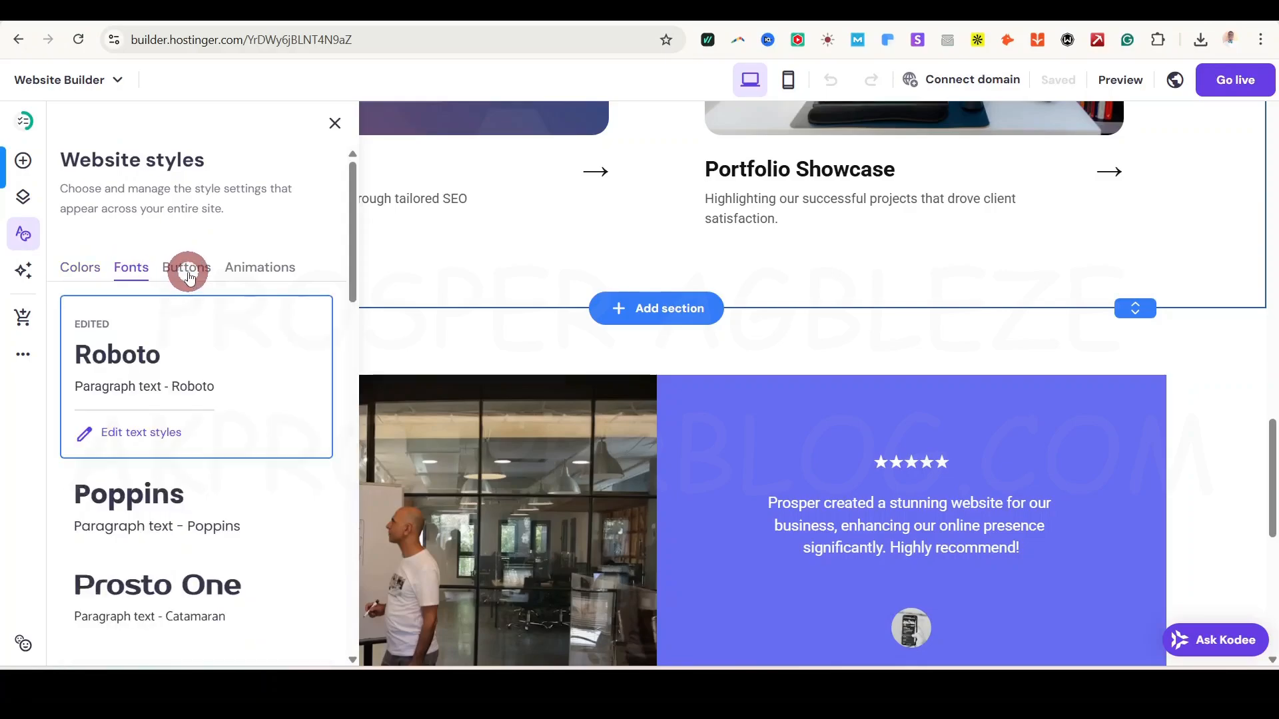
{"action": "left_click", "coordinate": [188, 269]}
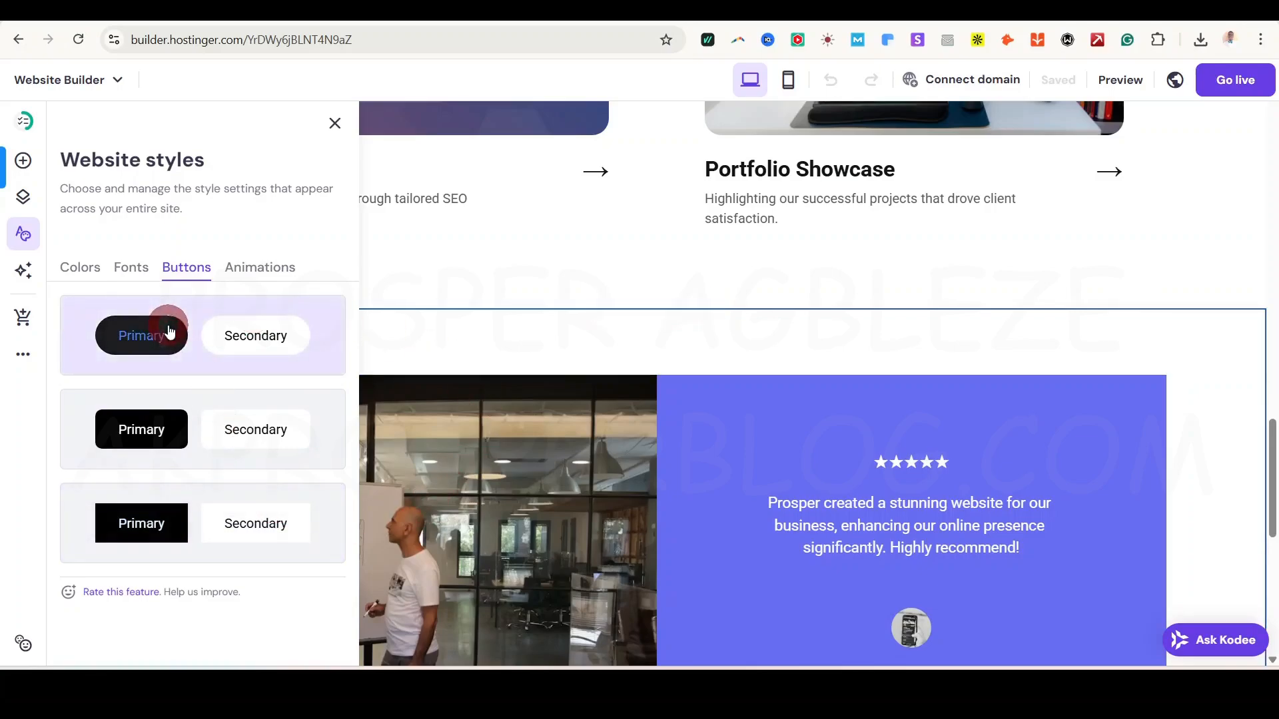
Step: Look through the AI tools, examining the SEO Assistant for the Services page and the AI Page Generator's description form
{"action": "left_click", "coordinate": [24, 270]}
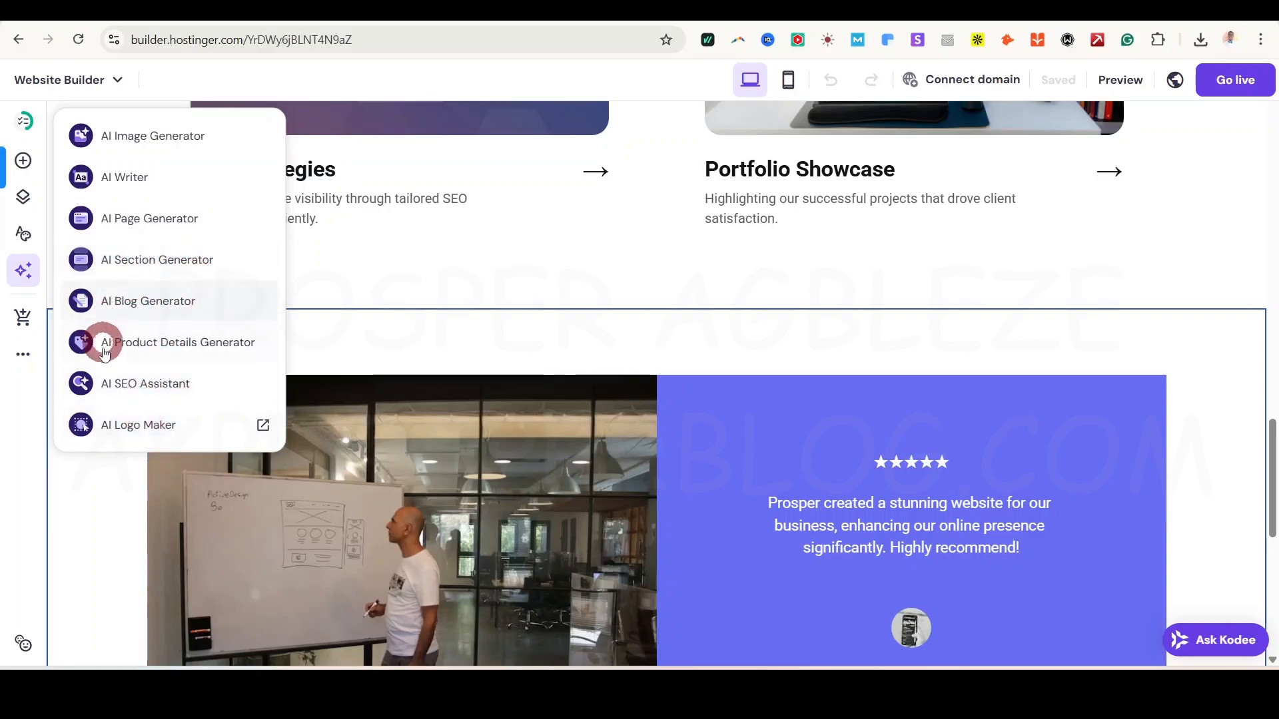
{"action": "left_click", "coordinate": [124, 385]}
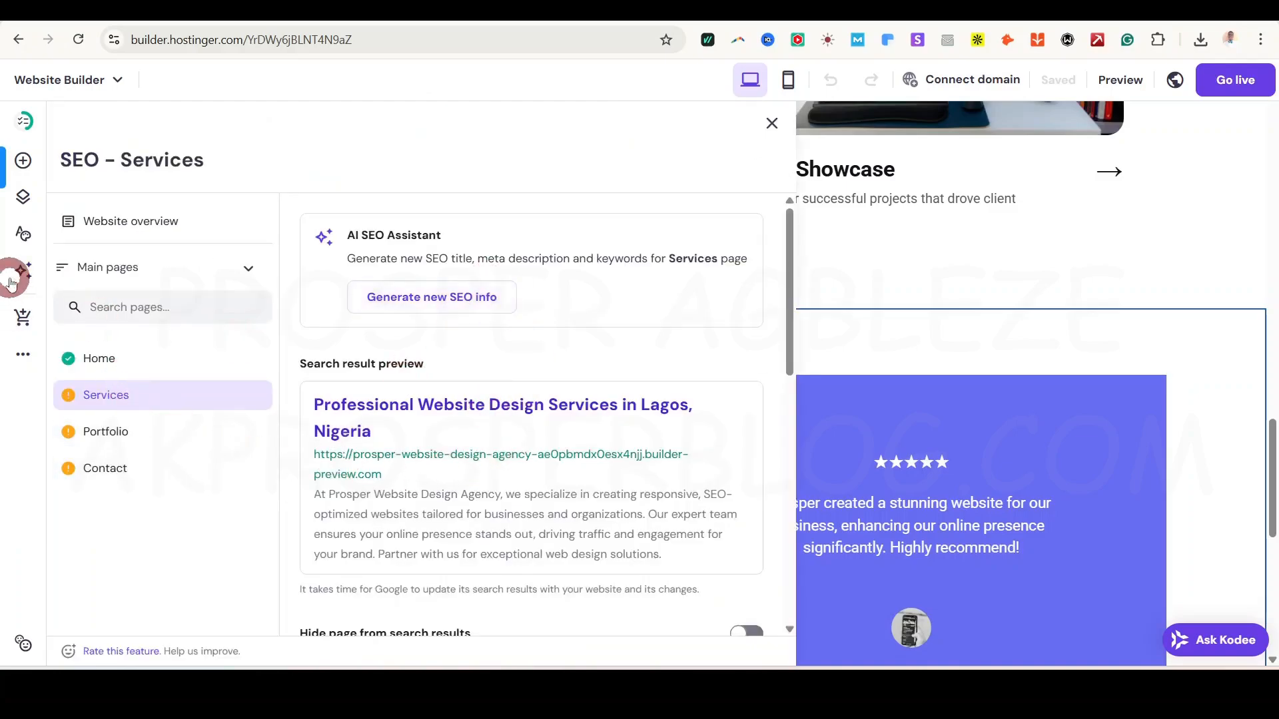
{"action": "left_click", "coordinate": [32, 281]}
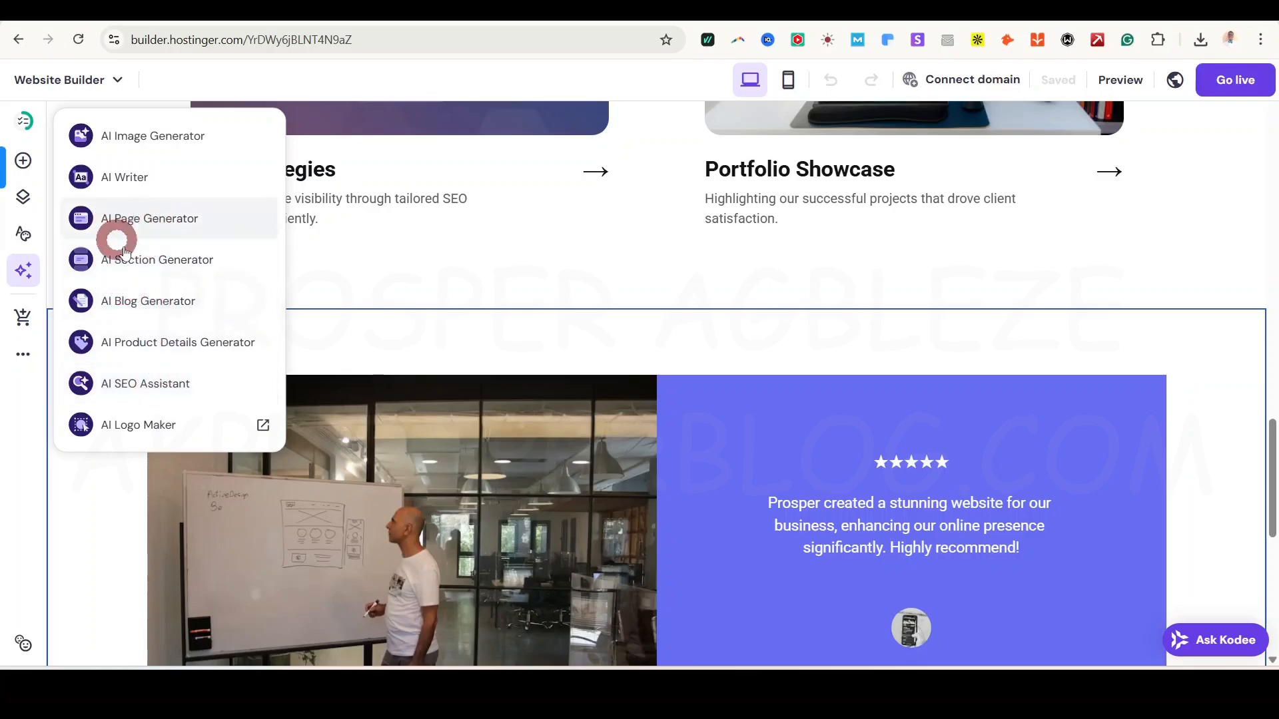
{"action": "left_click", "coordinate": [143, 219]}
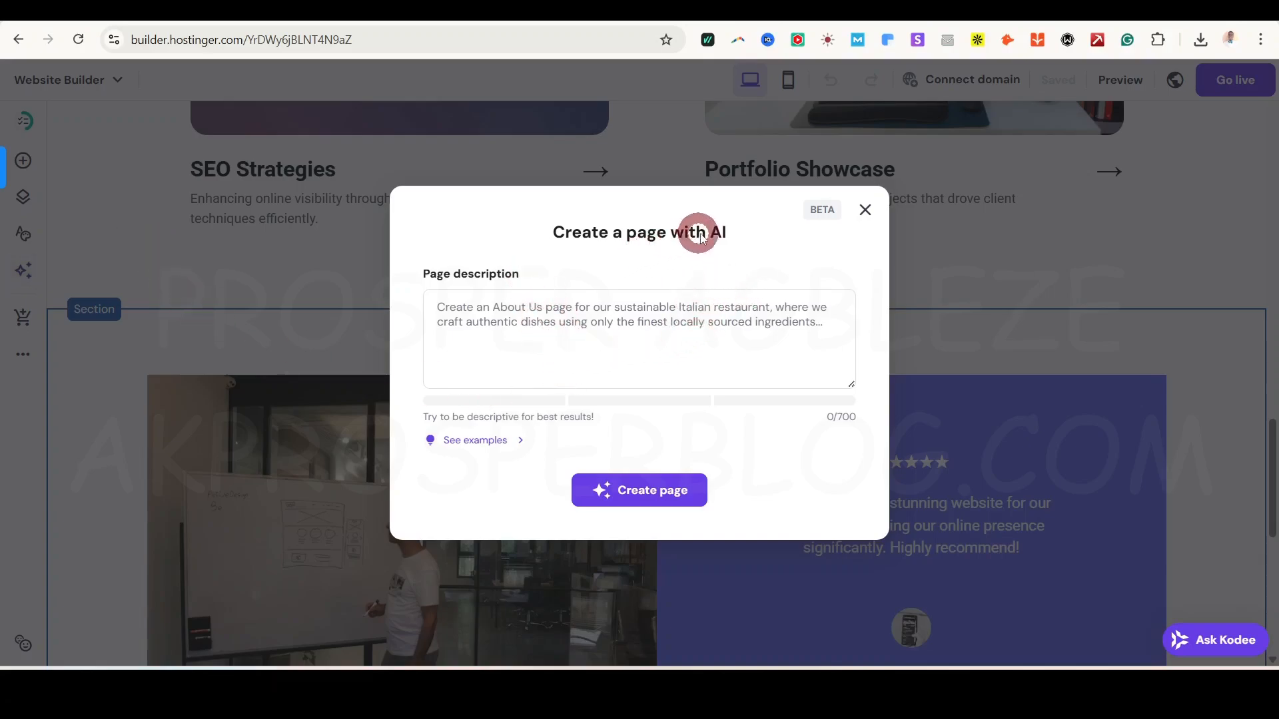
{"action": "left_click", "coordinate": [483, 320]}
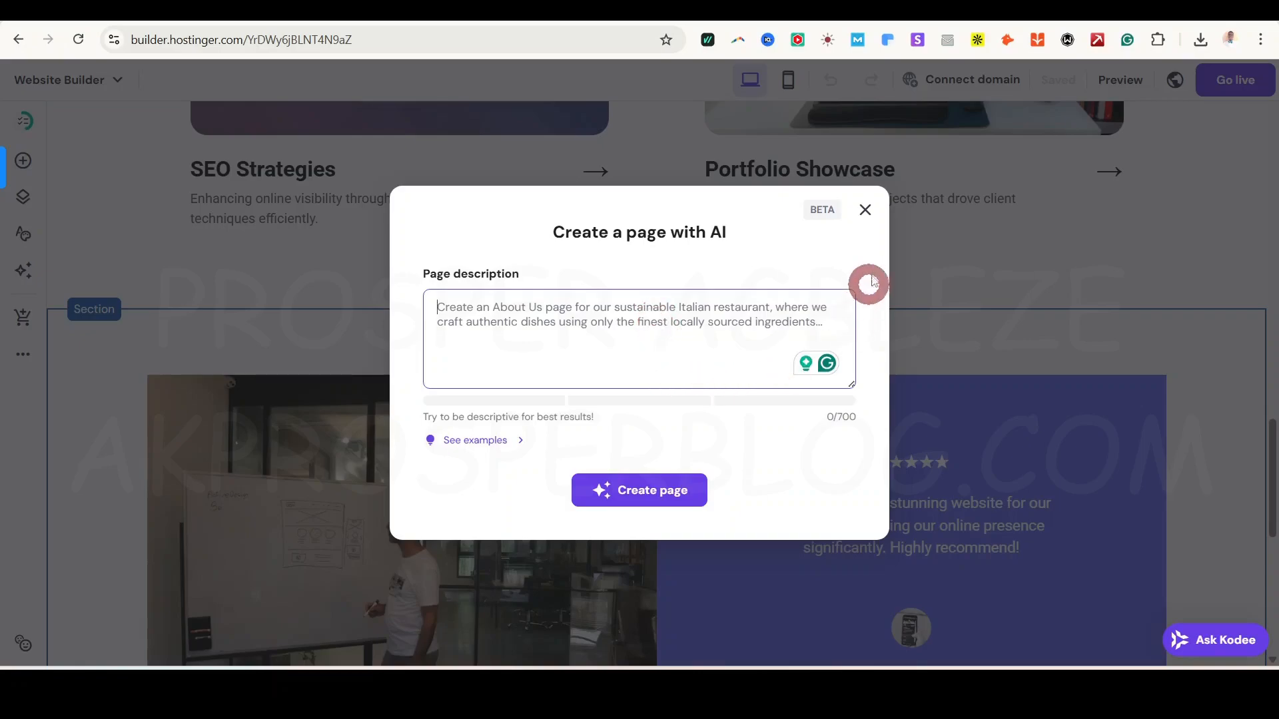
{"action": "left_click", "coordinate": [865, 210]}
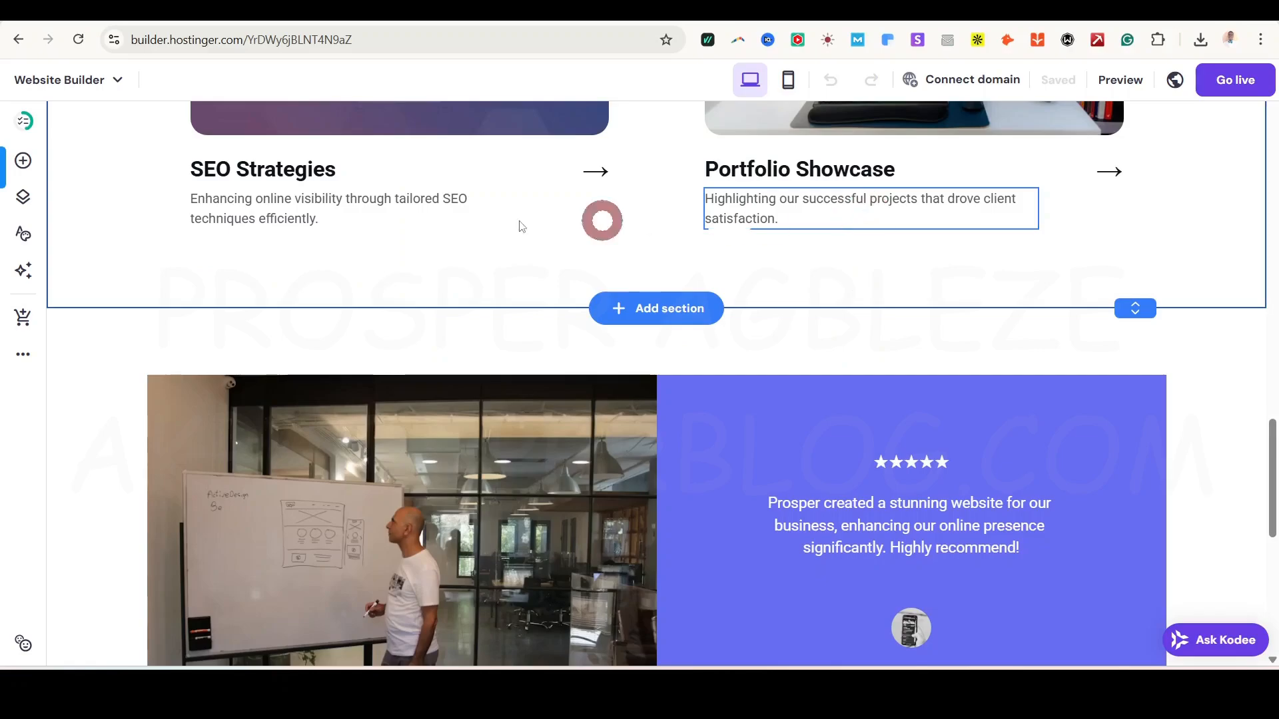
Step: Add an online store to the website and view its Store page with all products
{"action": "left_click", "coordinate": [24, 321]}
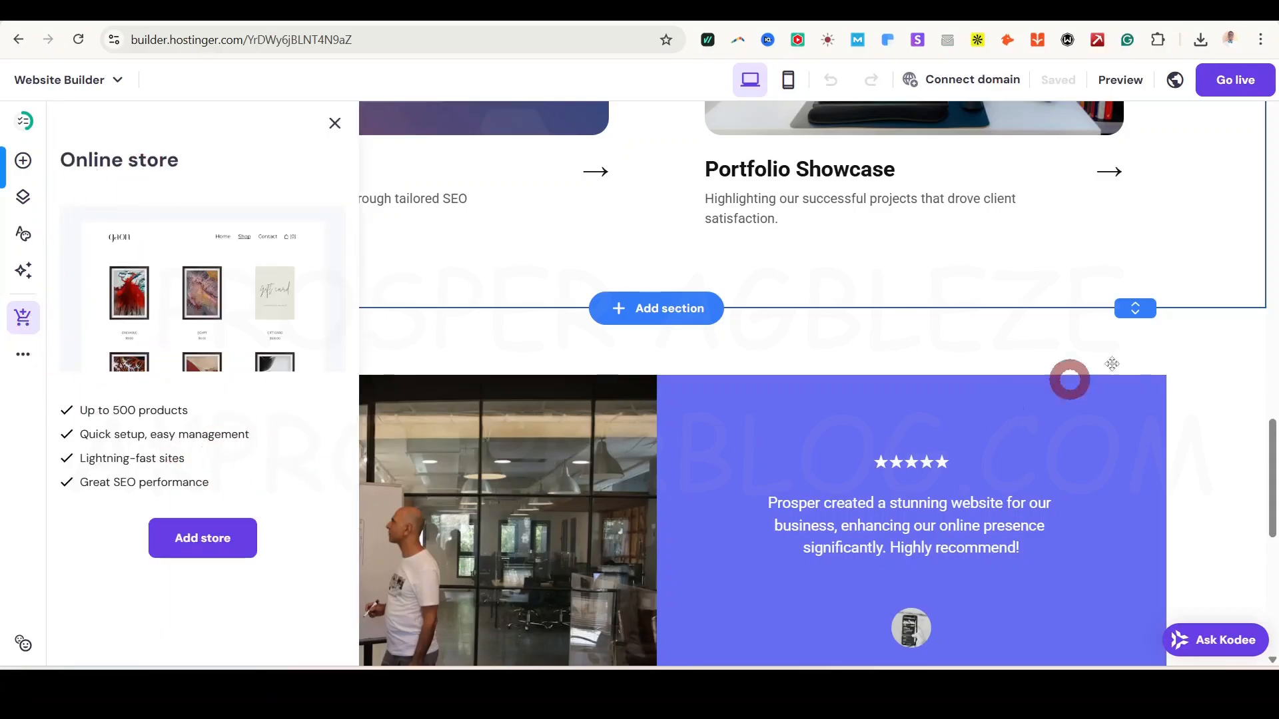
{"action": "left_click_drag", "start_coordinate": [1269, 499], "coordinate": [1258, 80]}
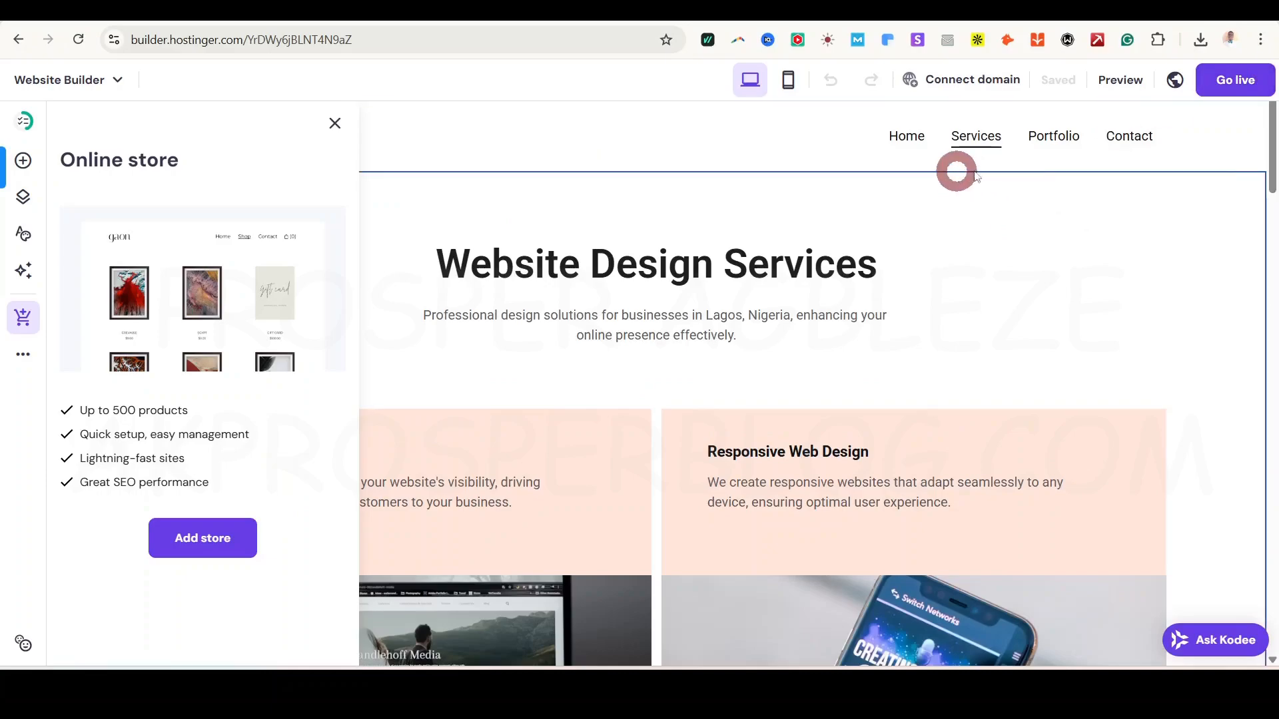
{"action": "left_click", "coordinate": [202, 537]}
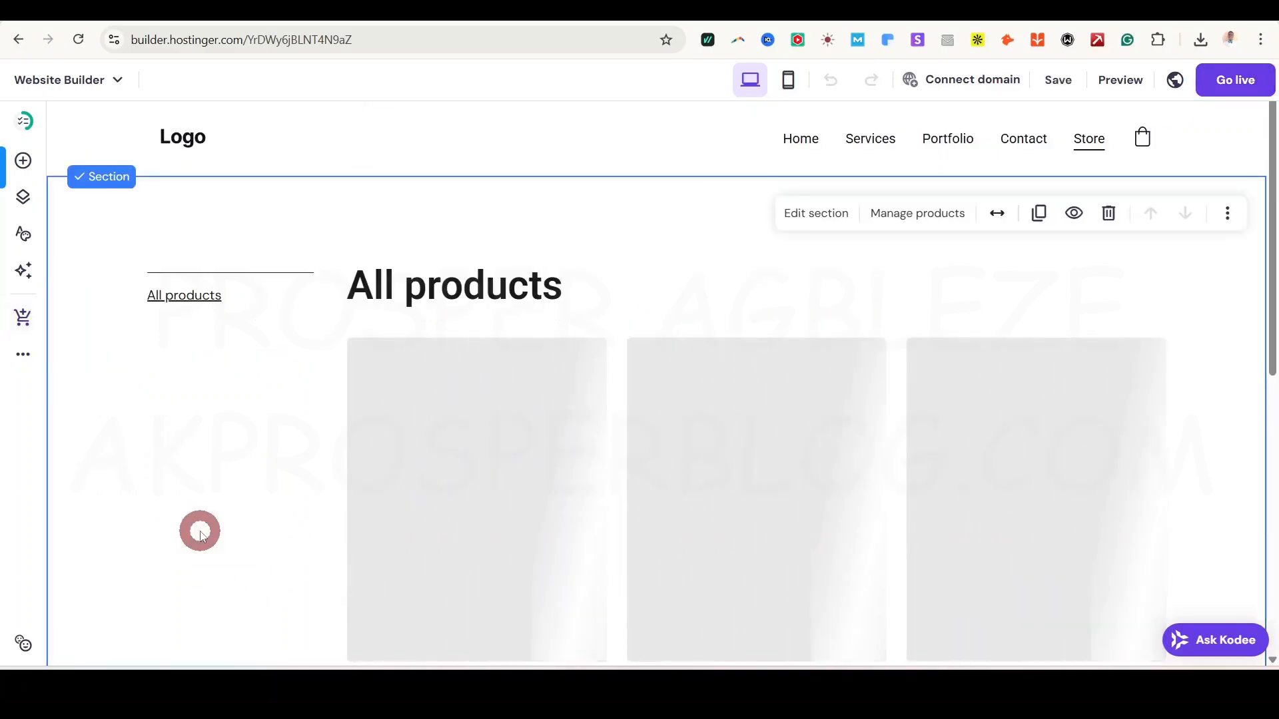
{"action": "left_click", "coordinate": [1092, 138]}
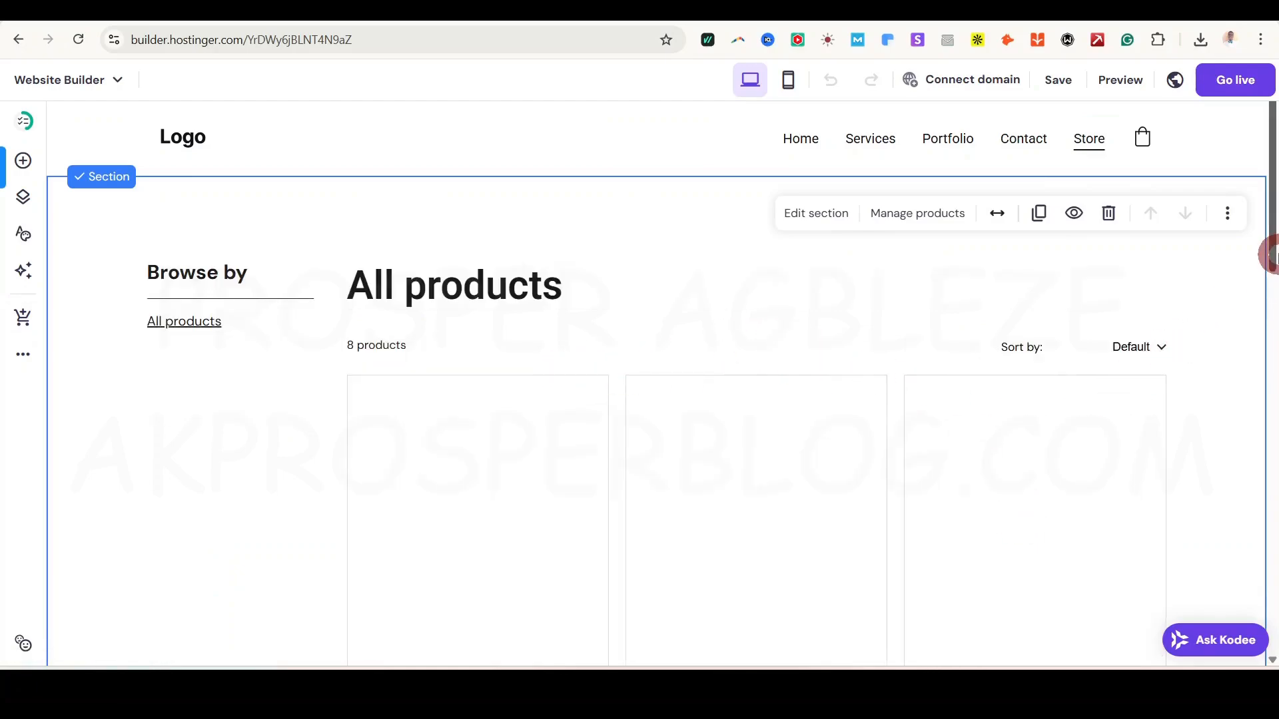
{"action": "mouse_move", "coordinate": [1277, 255]}
{"action": "left_mouse_down"}
{"action": "mouse_move", "coordinate": [1276, 528]}
{"action": "mouse_move", "coordinate": [1274, 237]}
{"action": "left_mouse_up"}
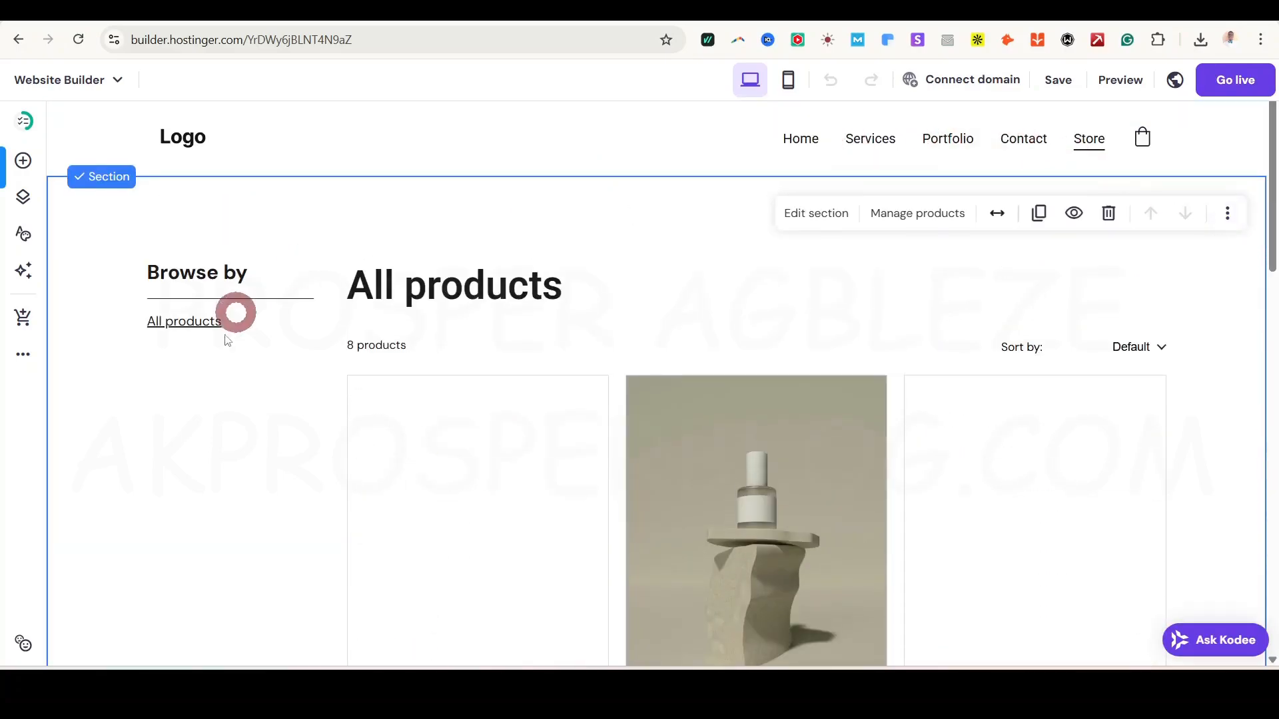
Step: Examine the store manager's sections and its store name, currency and measurement system settings, and return to the Manage store overview
{"action": "left_click", "coordinate": [15, 323]}
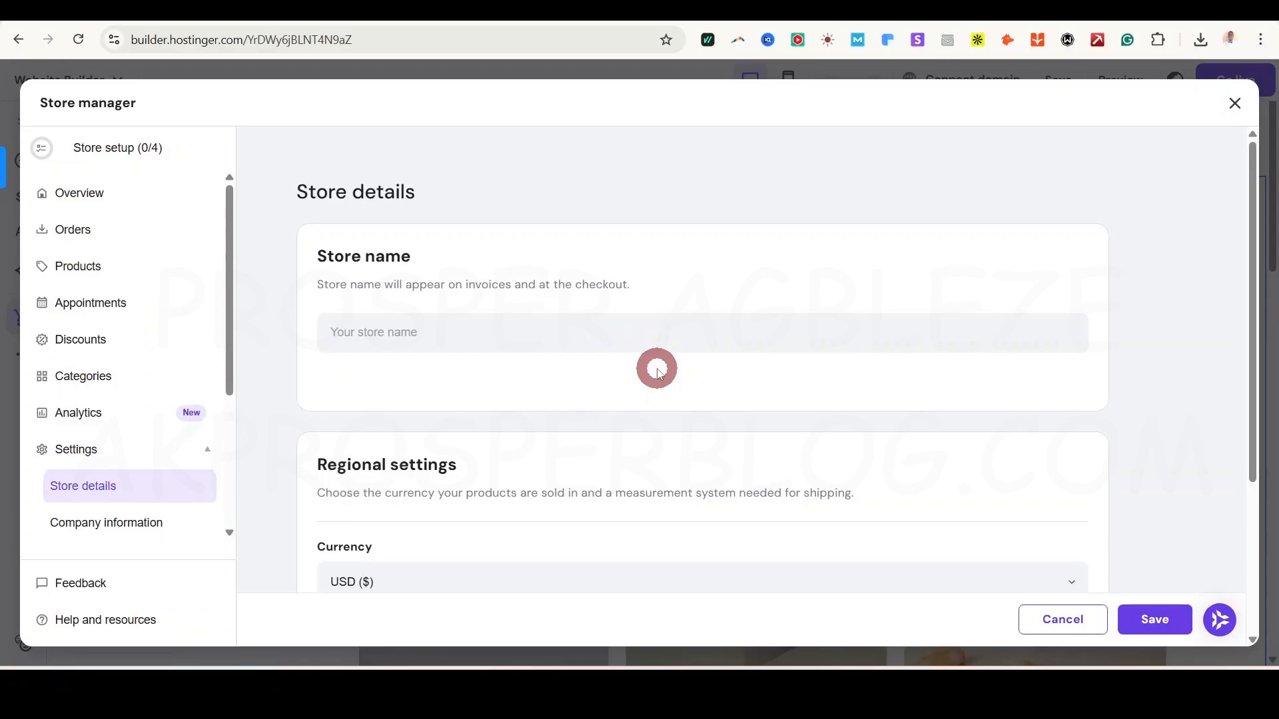
{"action": "left_click_drag", "start_coordinate": [234, 360], "coordinate": [220, 486]}
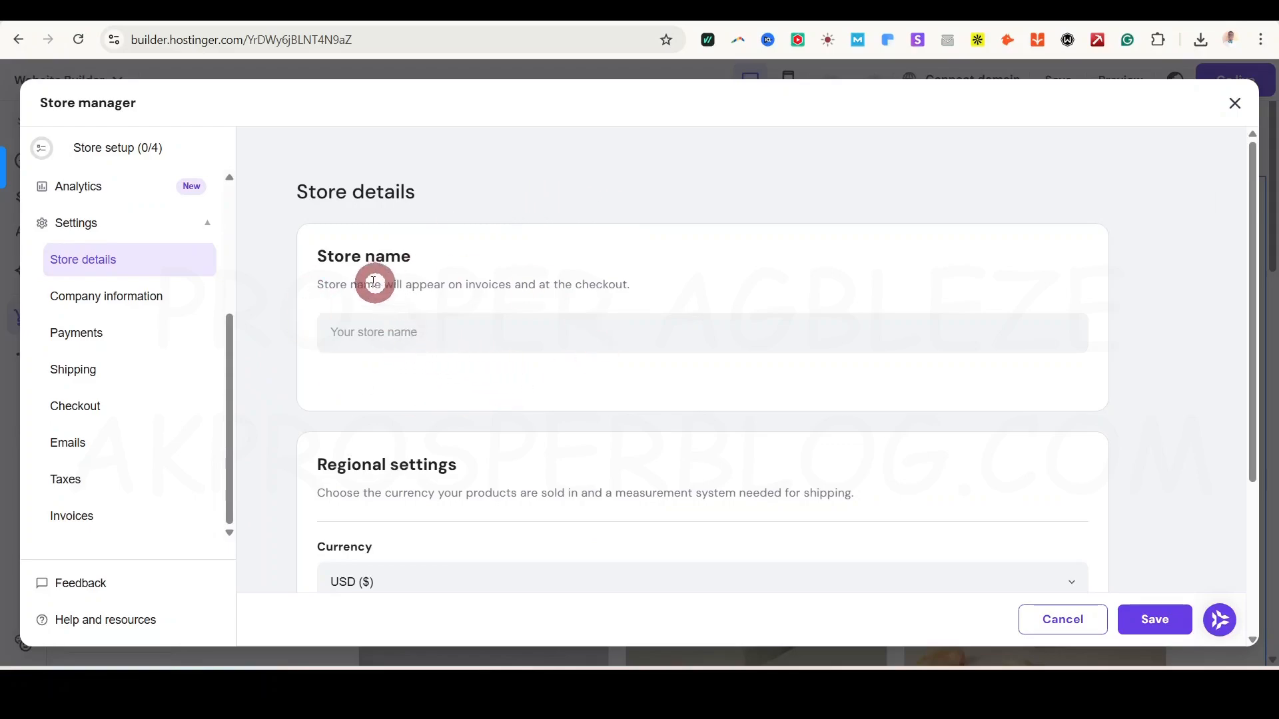
{"action": "scroll", "coordinate": [470, 513], "scroll_direction": "down", "scroll_amount": 3}
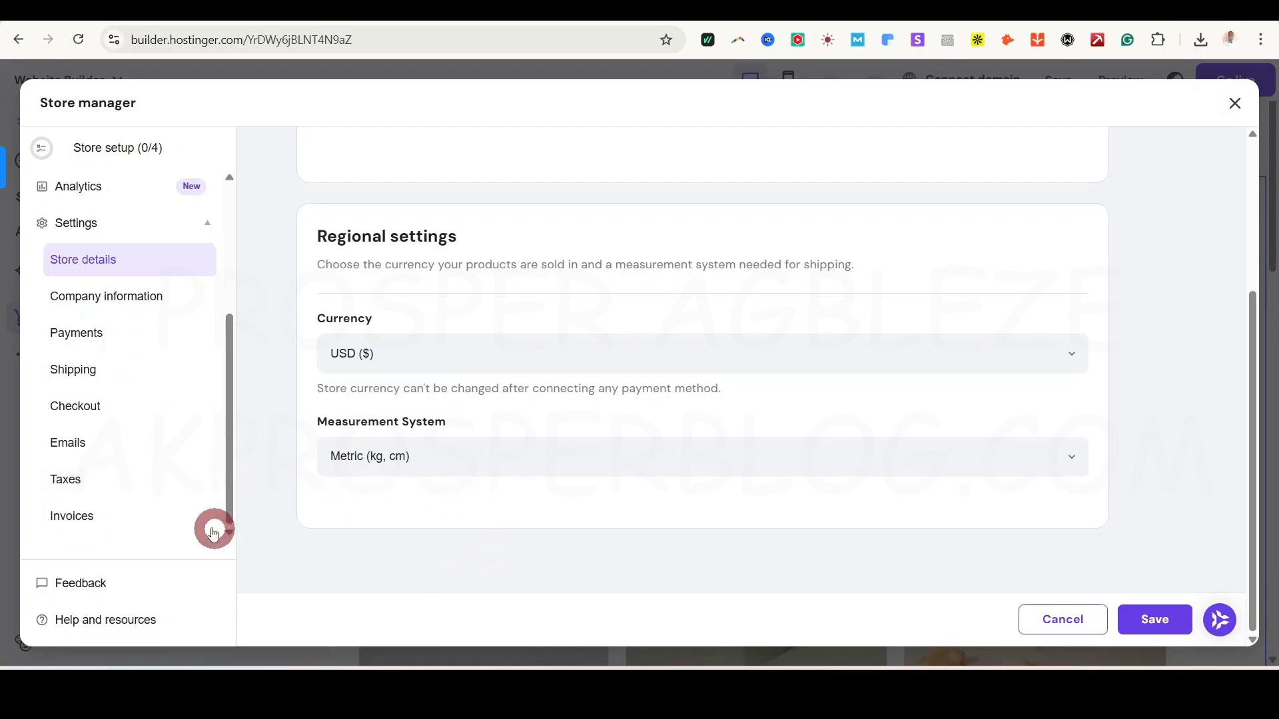
{"action": "left_click_drag", "start_coordinate": [233, 466], "coordinate": [253, 280]}
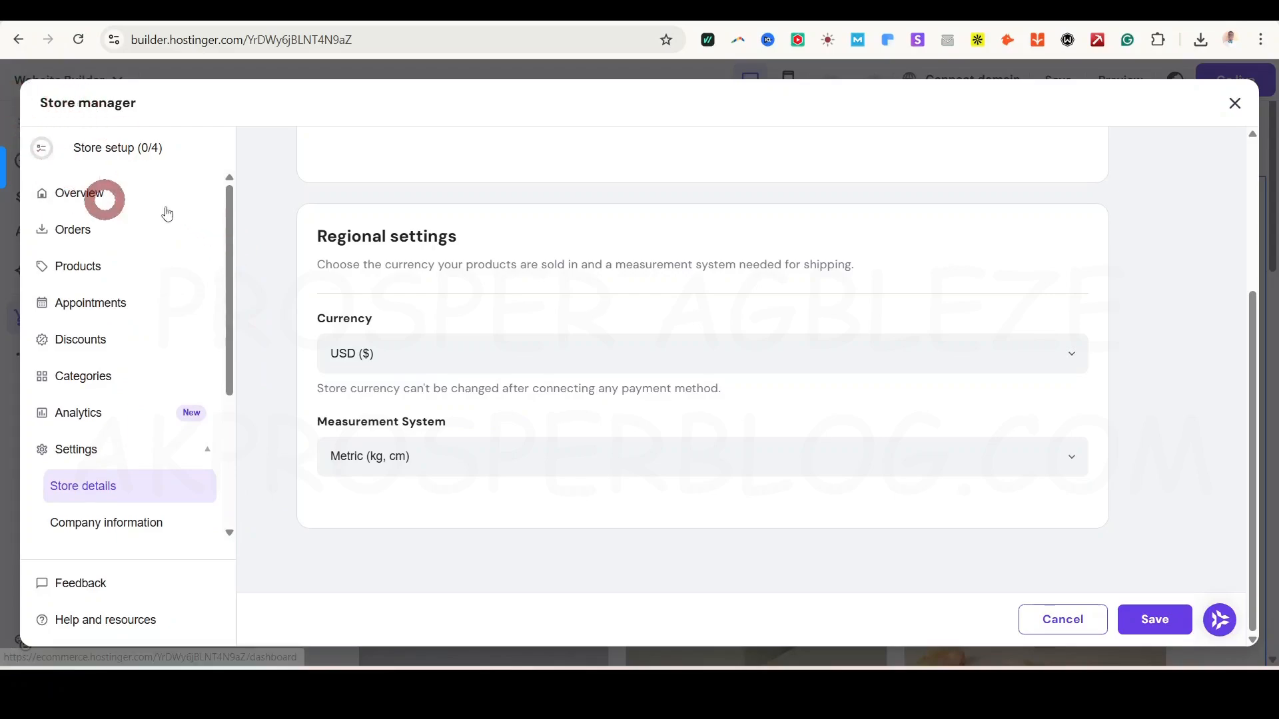
{"action": "left_click", "coordinate": [1234, 104]}
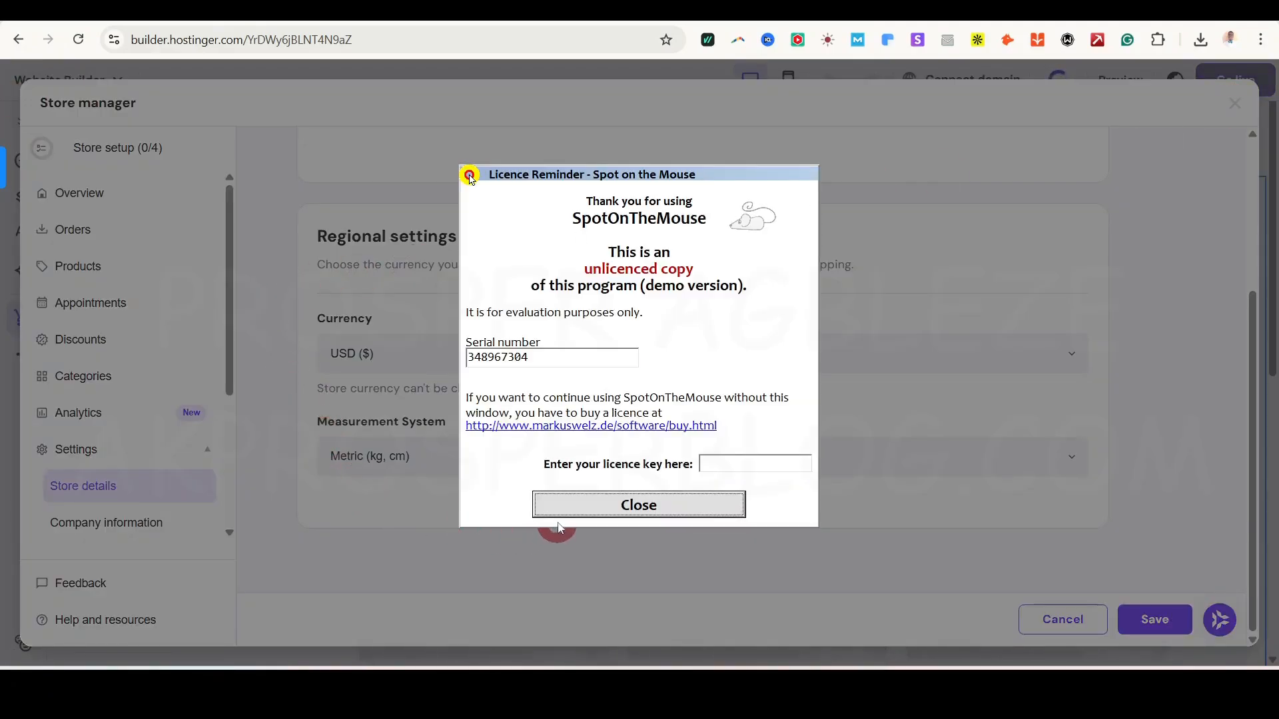
{"action": "left_click", "coordinate": [569, 504]}
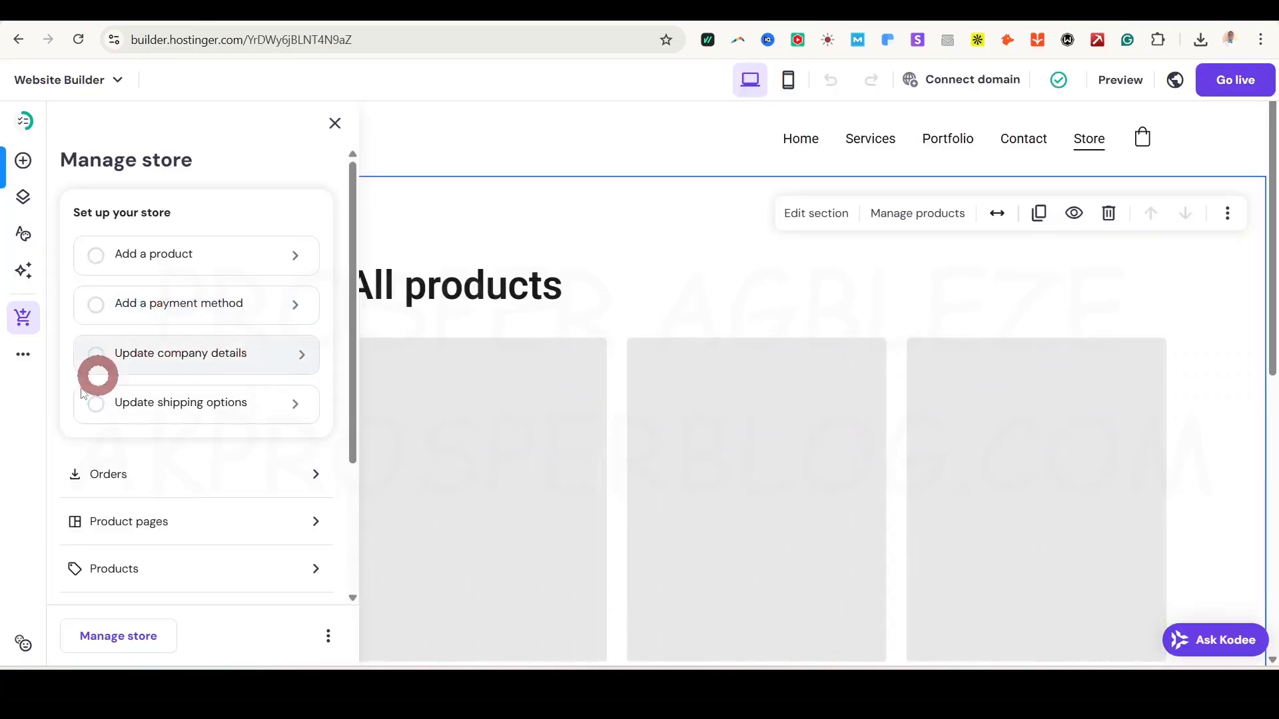
Step: Review the additional site tools and which content can and can't be exported to WordPress
{"action": "left_click", "coordinate": [22, 353]}
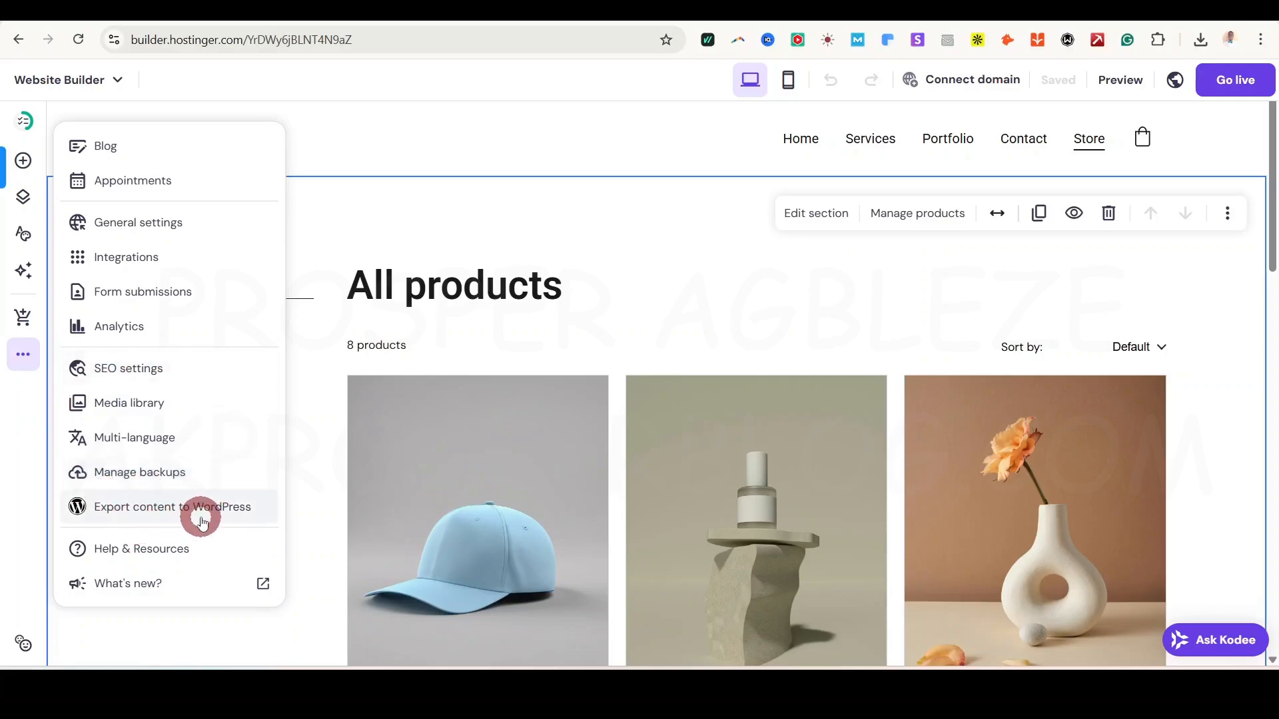
{"action": "left_click", "coordinate": [166, 516]}
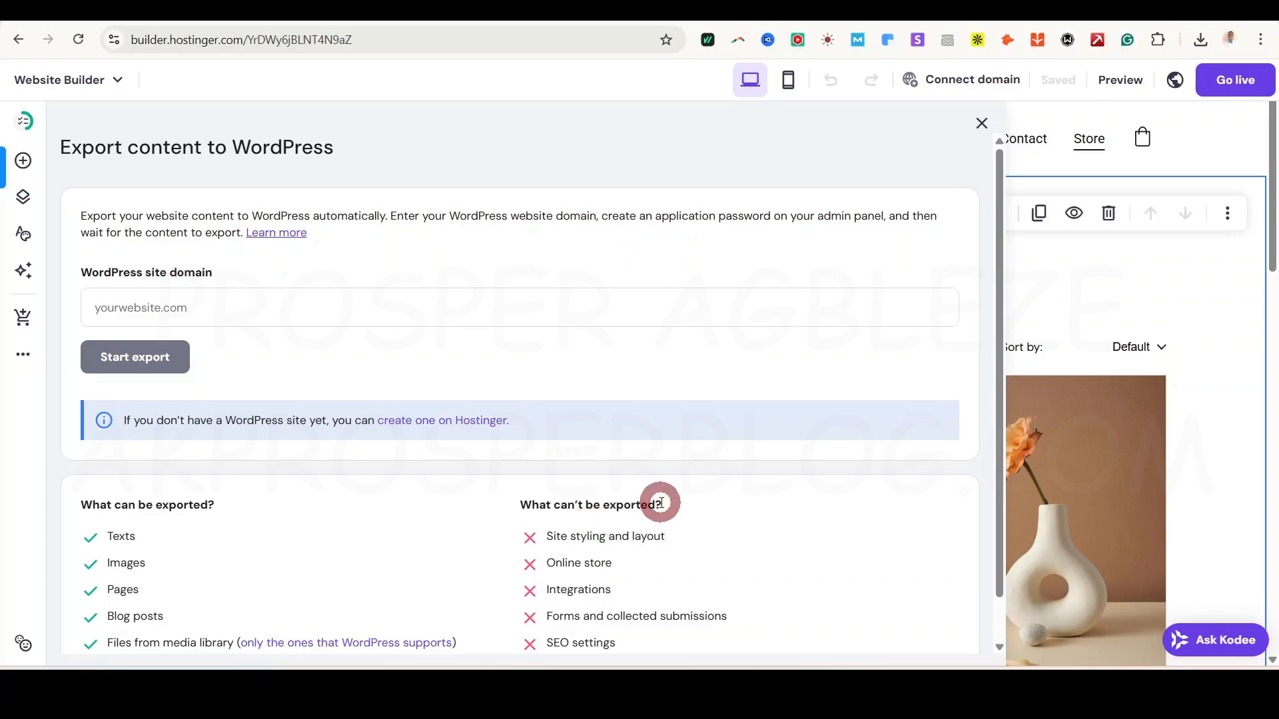
{"action": "scroll", "coordinate": [661, 503], "scroll_direction": "down", "scroll_amount": 1}
{"action": "left_click_drag", "start_coordinate": [520, 460], "coordinate": [685, 466]}
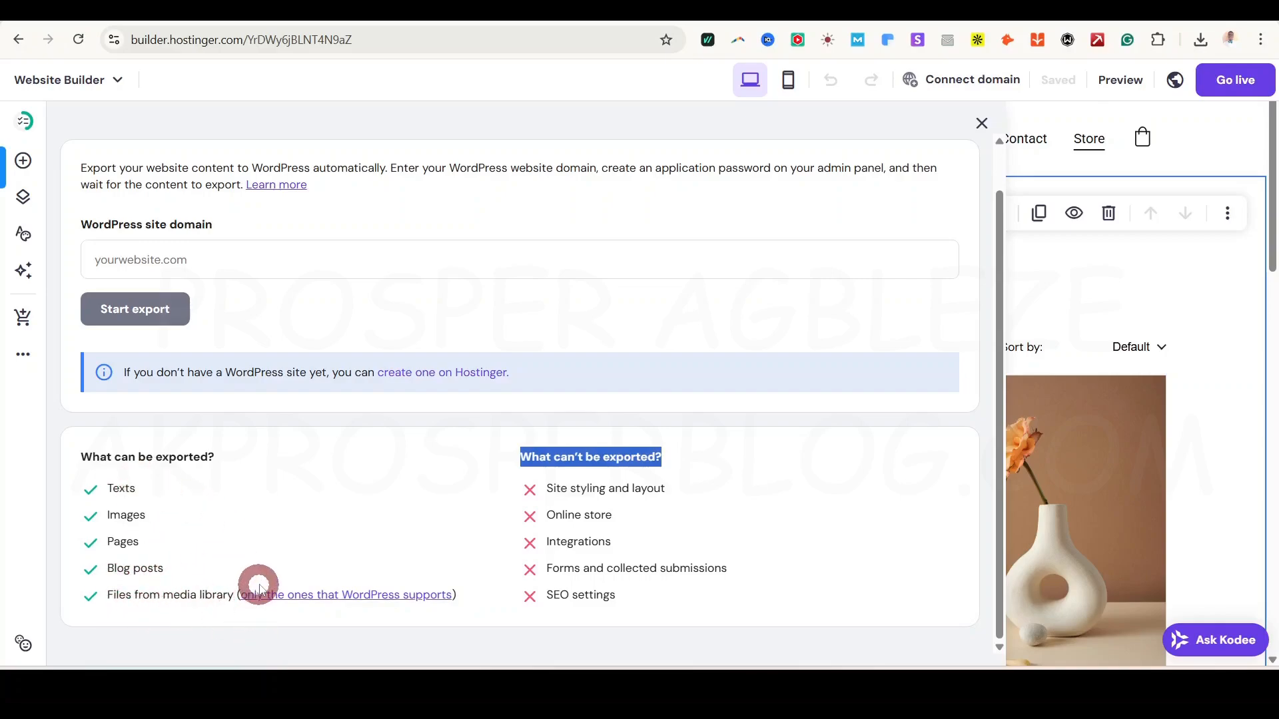
{"action": "left_click", "coordinate": [21, 356]}
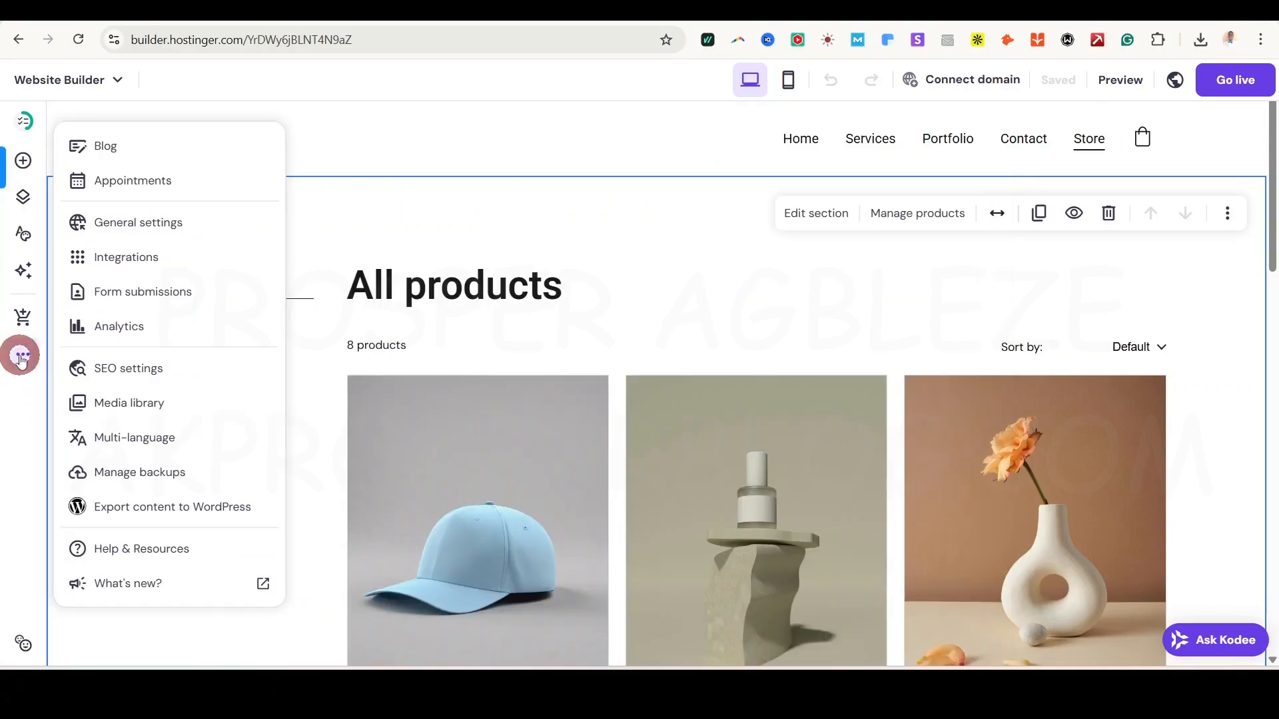
{"action": "left_click", "coordinate": [23, 459]}
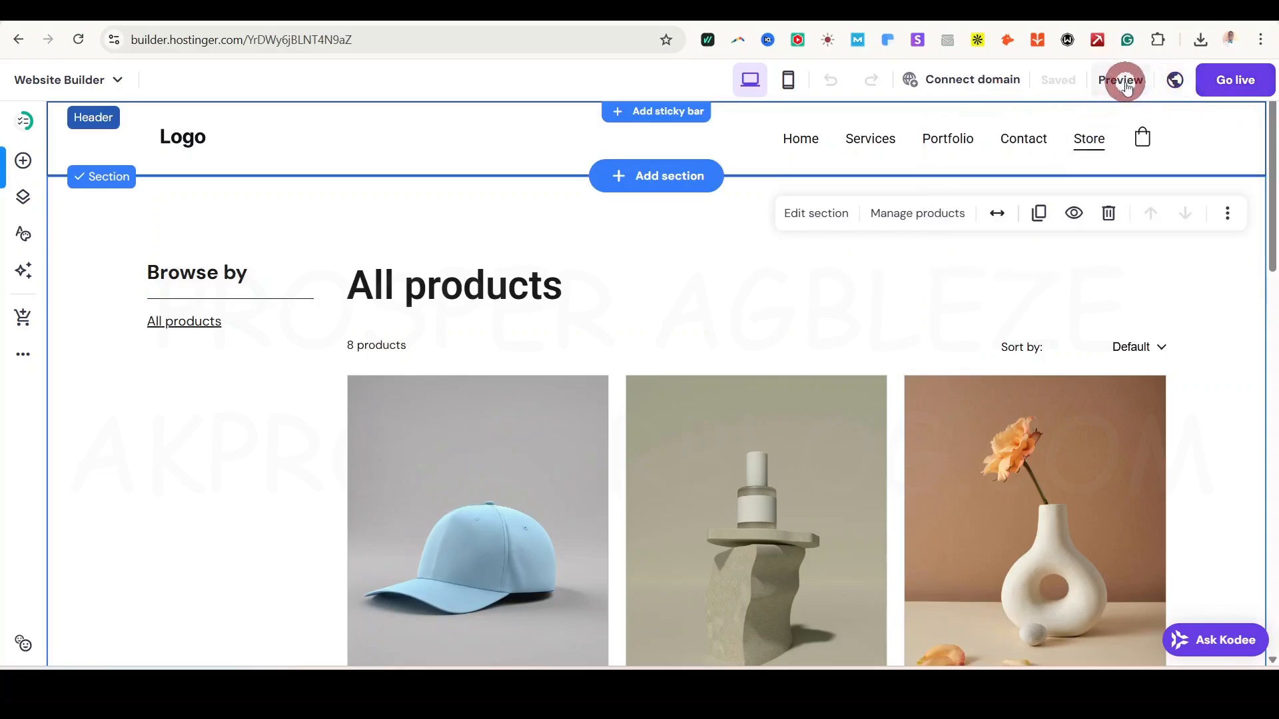
Step: Publish the website on its temporary domain and dismiss the publishing dialog
{"action": "left_click", "coordinate": [1238, 80]}
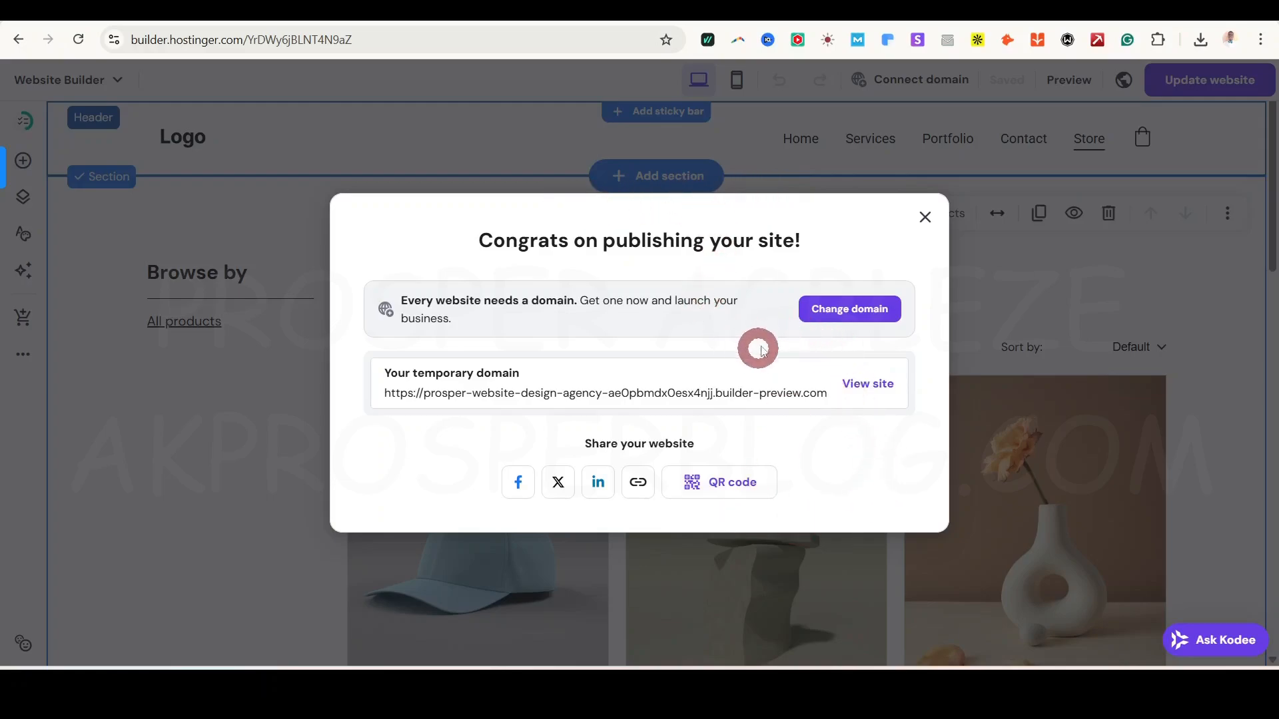
{"action": "left_click", "coordinate": [925, 217]}
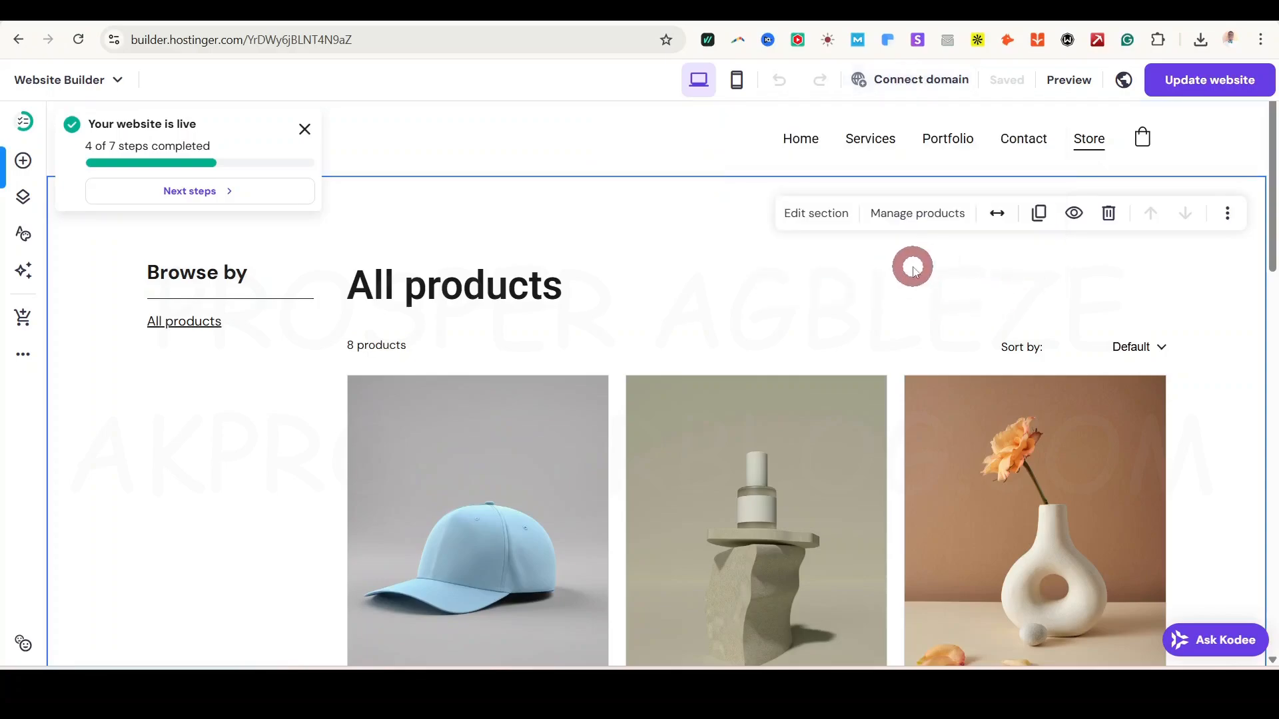
Step: Try to connect the new domain prosperwebsiteagency.com, proceed as far as its billing period options, and return to the site editor
{"action": "mouse_move", "coordinate": [918, 81]}
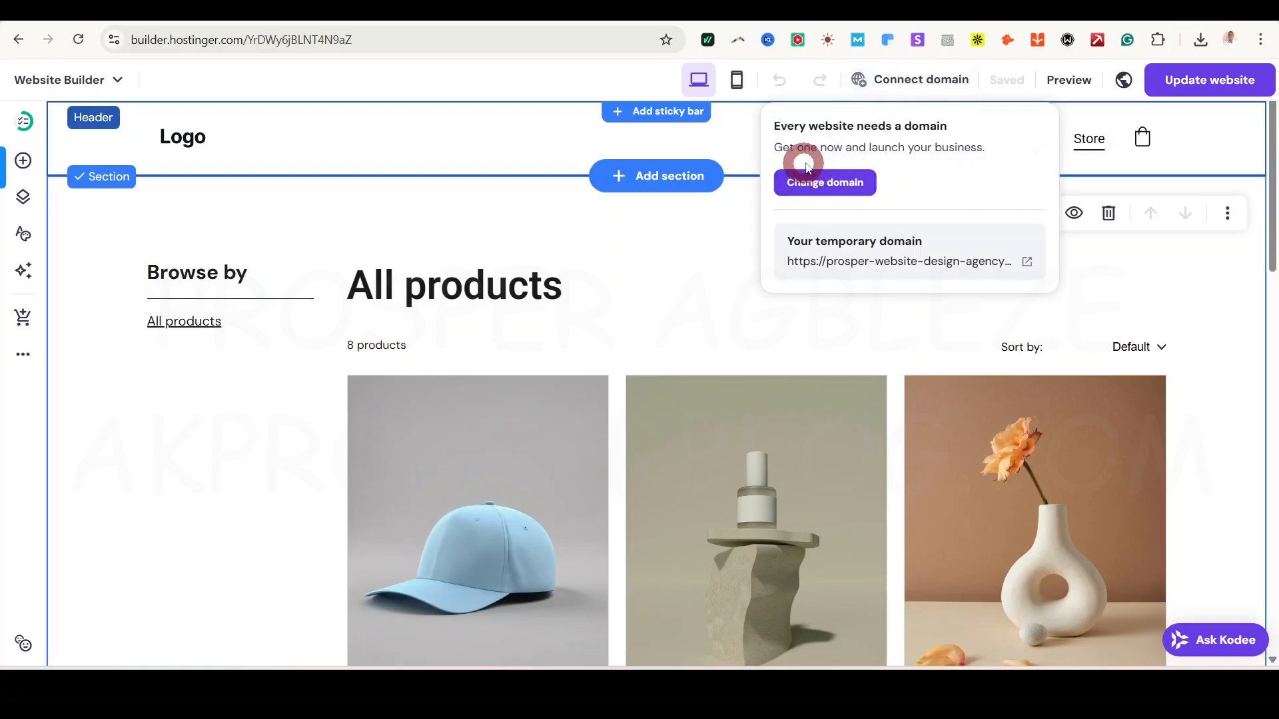
{"action": "left_click", "coordinate": [823, 182]}
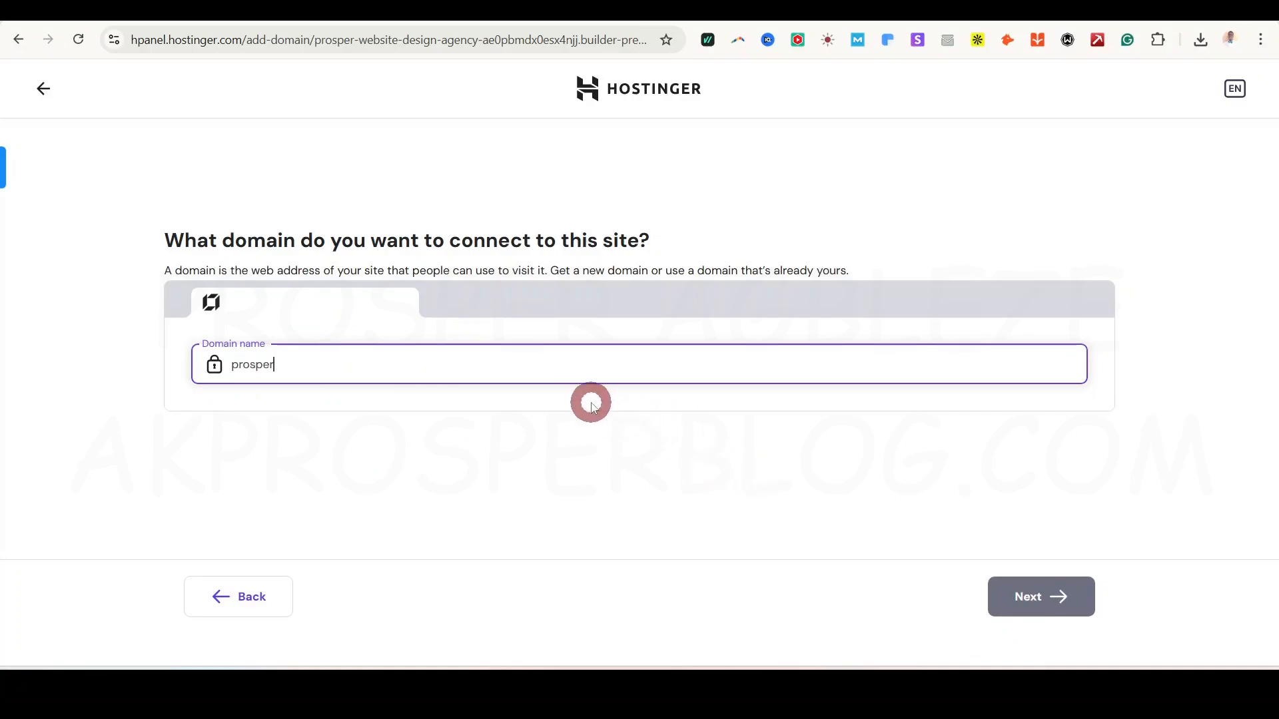
{"action": "type", "text": "websu"}
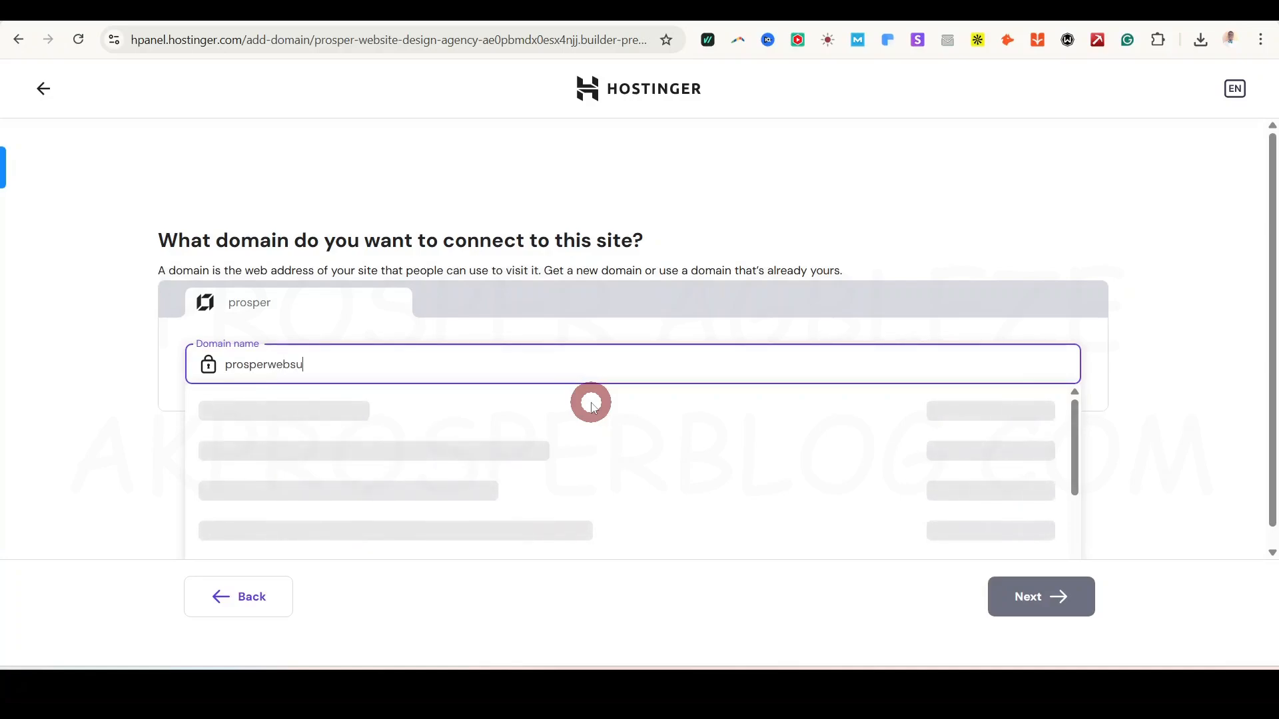
{"action": "key", "text": "BackSpace"}
{"action": "key", "text": "BackSpace"}
{"action": "type", "text": "siteagen"}
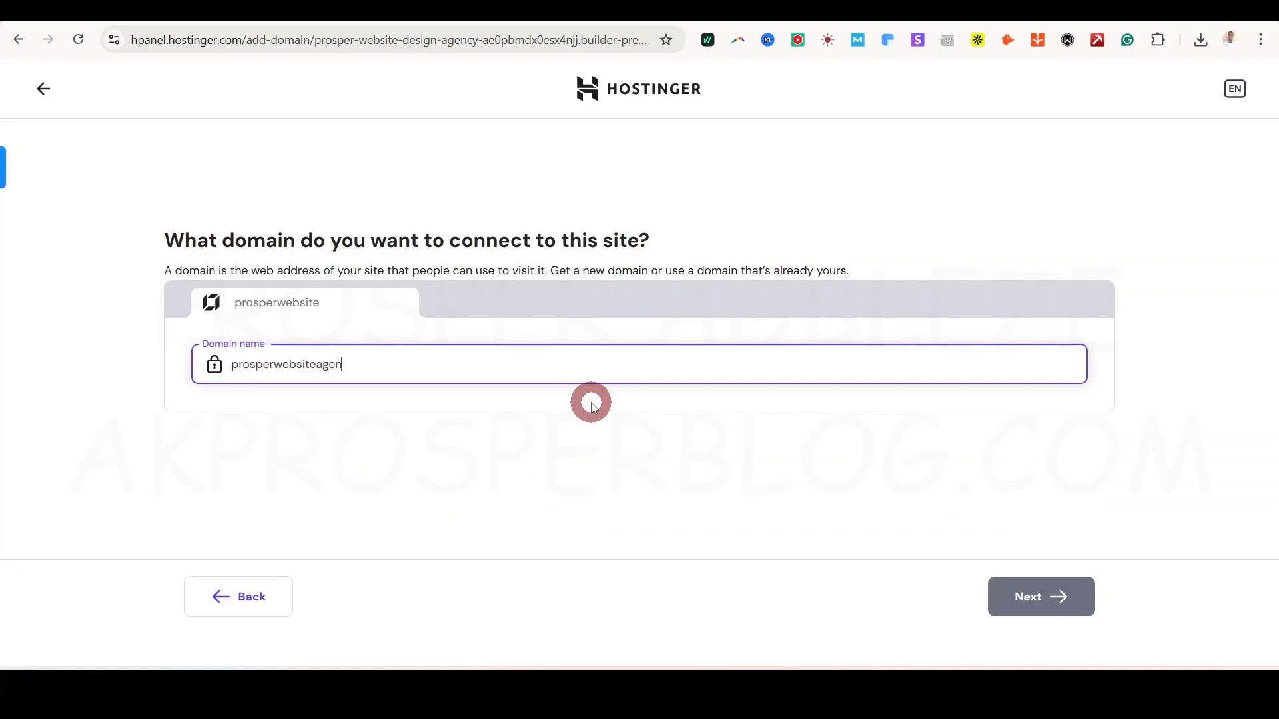
{"action": "type", "text": "cy.com"}
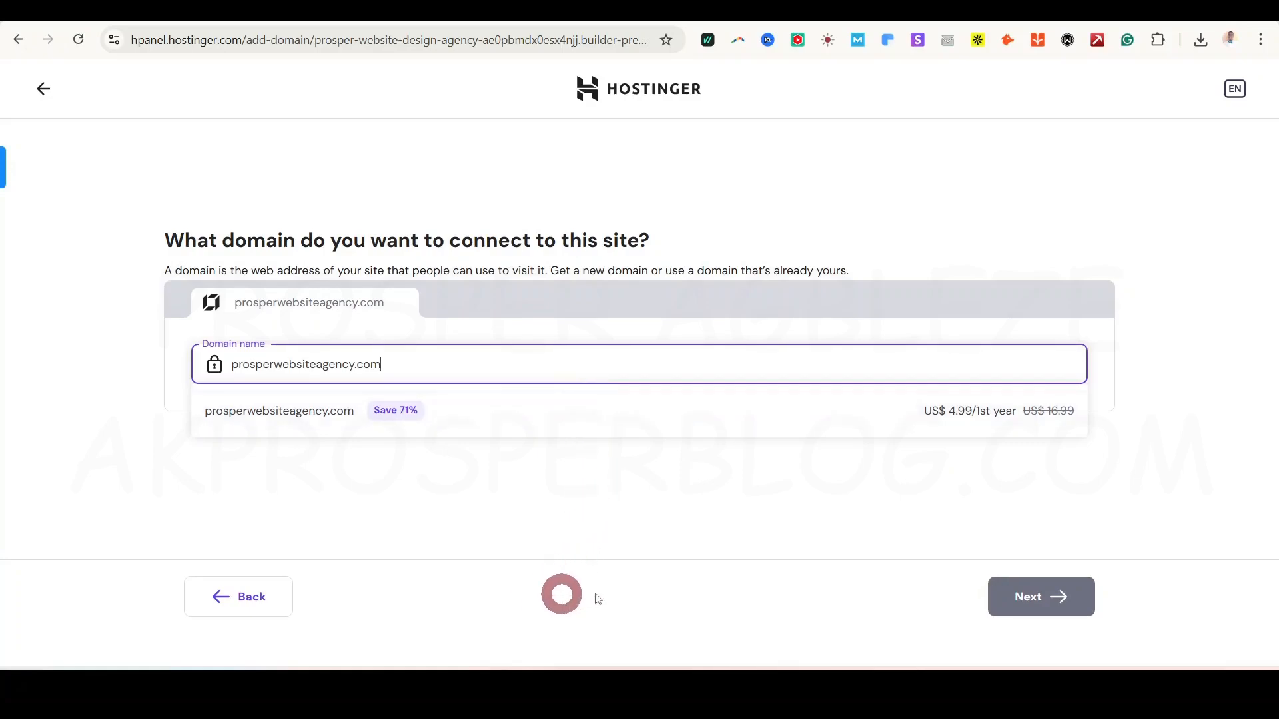
{"action": "left_click", "coordinate": [264, 412]}
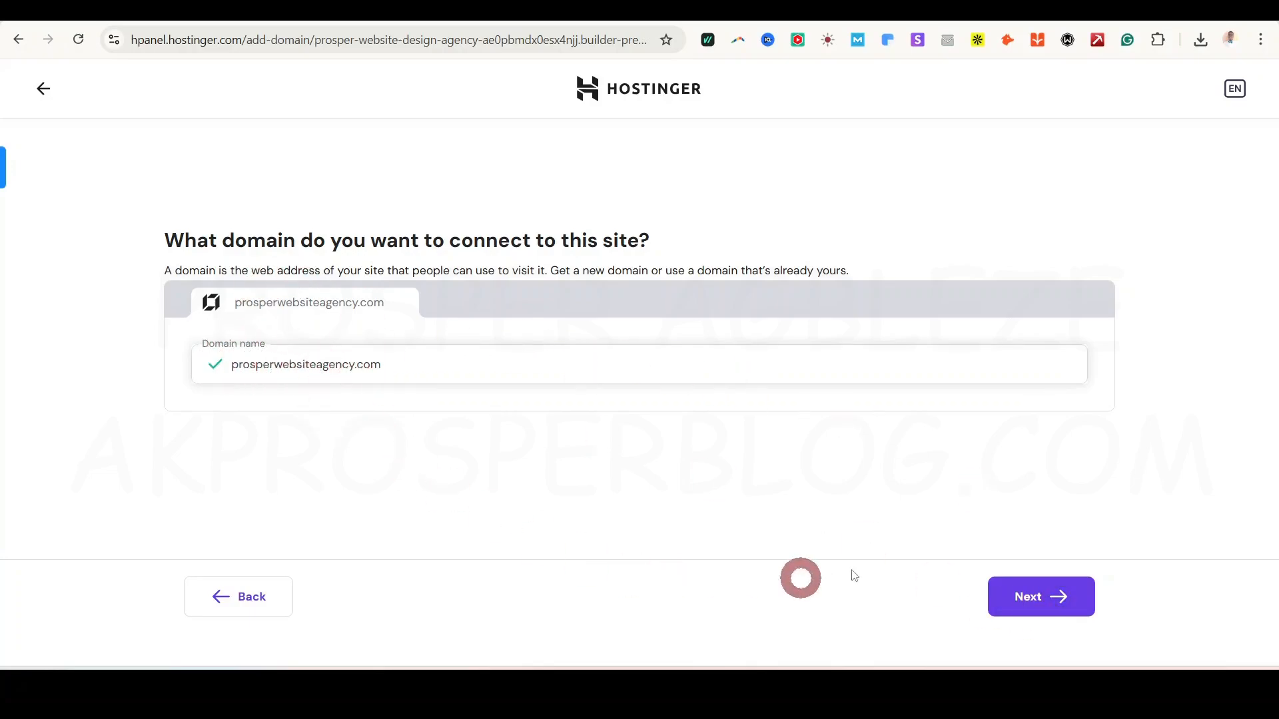
{"action": "left_click", "coordinate": [1029, 600]}
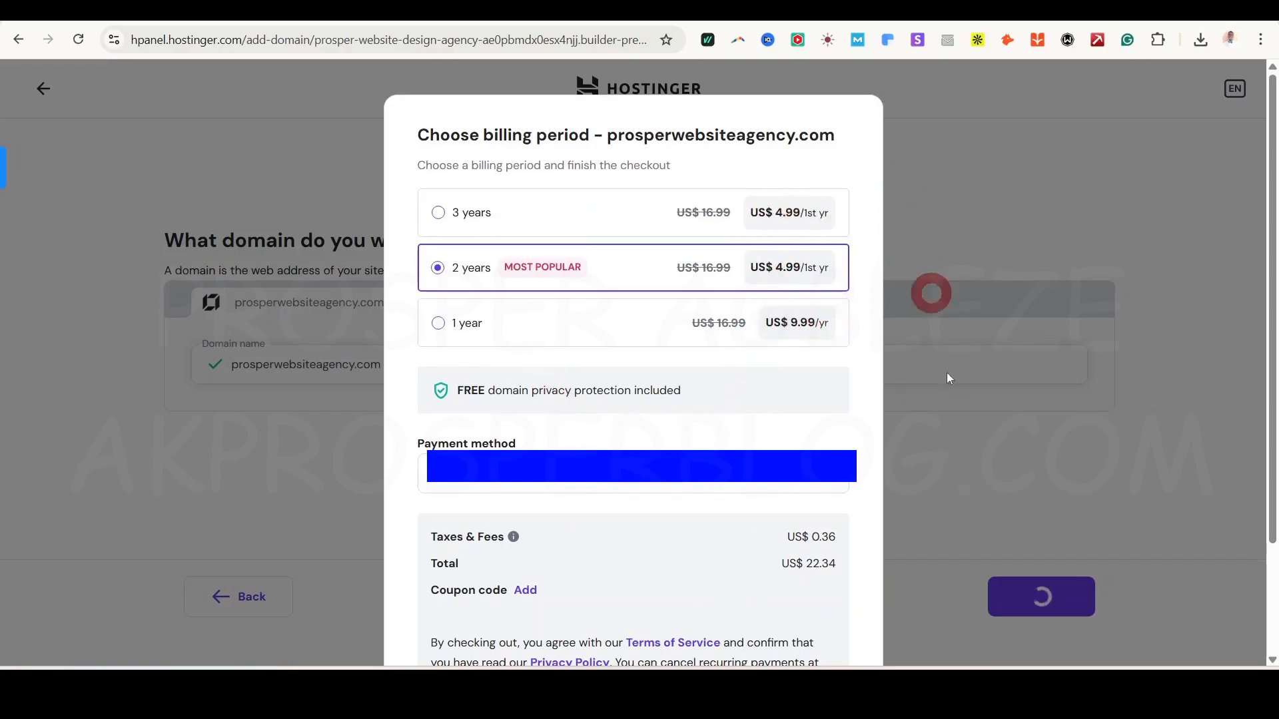
{"action": "left_click", "coordinate": [25, 44]}
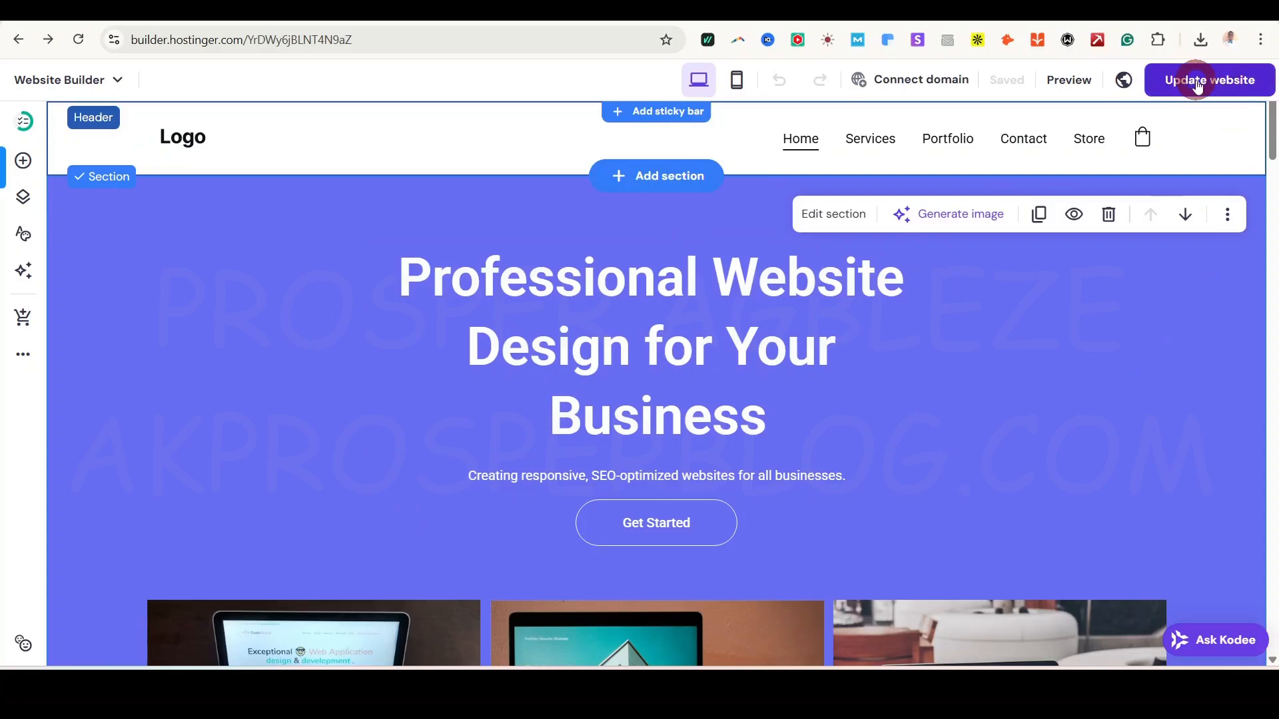
Step: Add a sticky bar with placeholder promotional text above the site header
{"action": "left_click", "coordinate": [650, 118]}
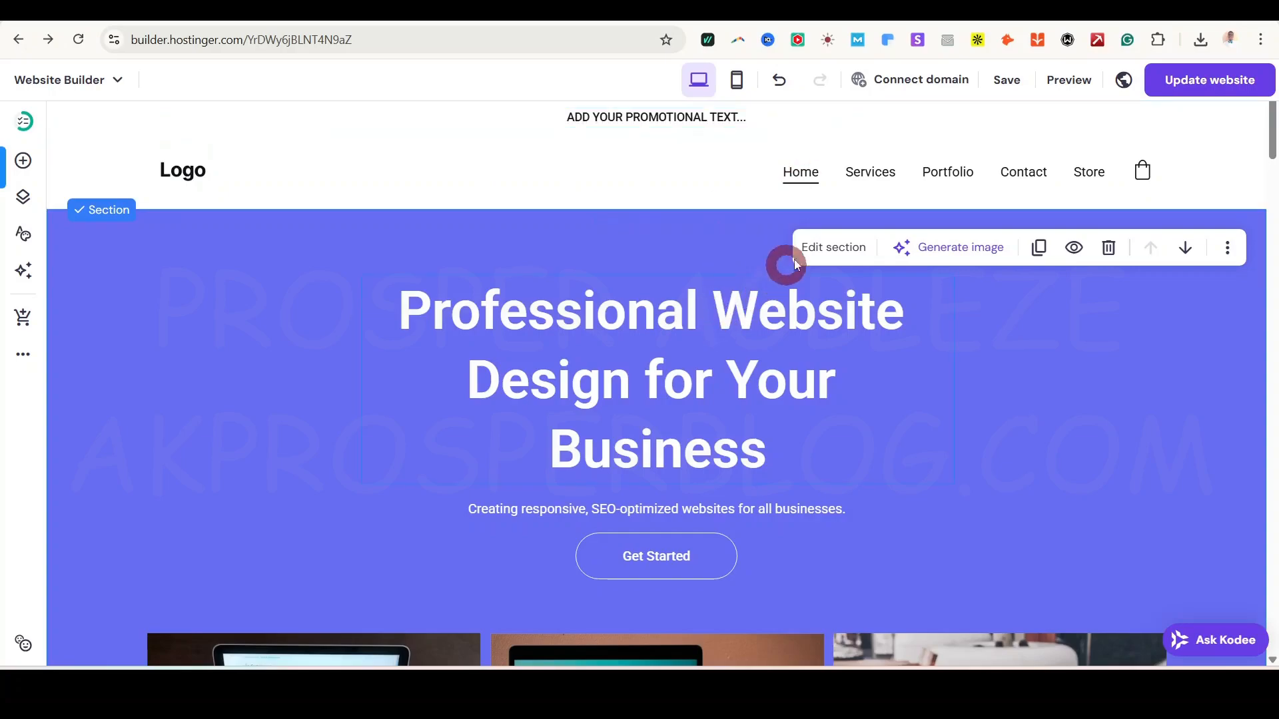
{"action": "left_click", "coordinate": [266, 282]}
{"action": "left_click_drag", "start_coordinate": [1270, 136], "coordinate": [1270, 215]}
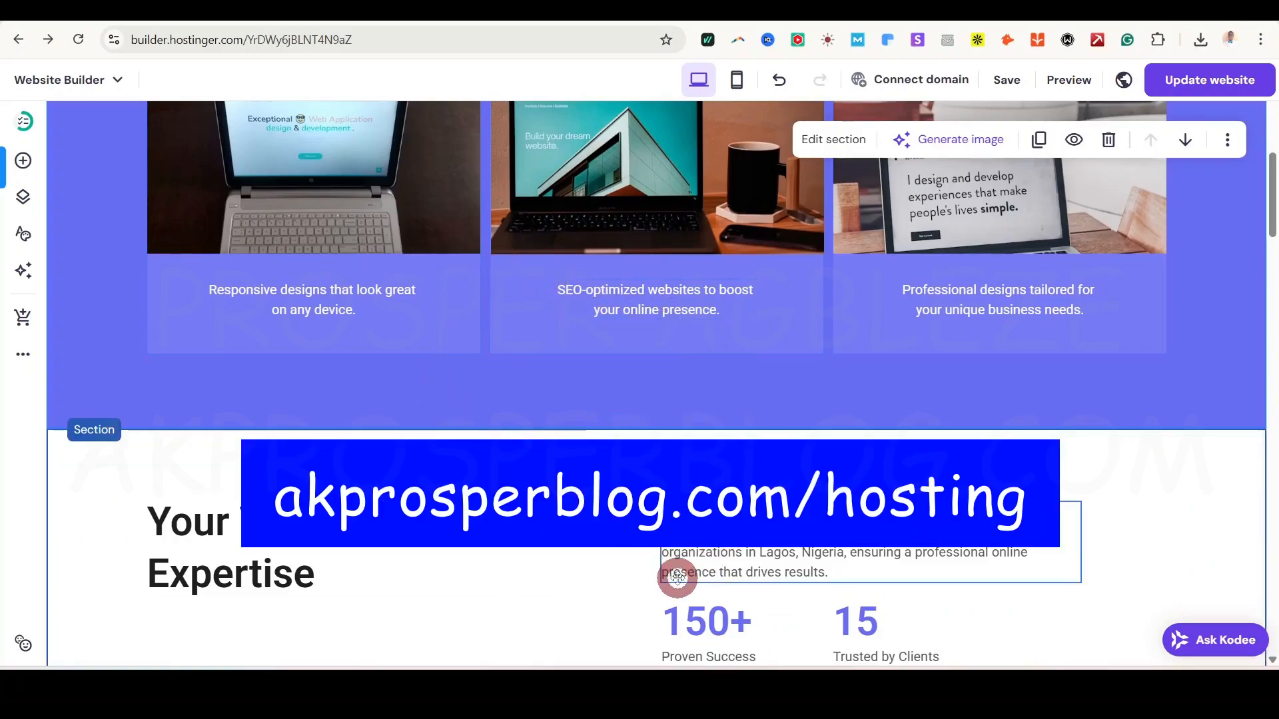
{"action": "left_click_drag", "start_coordinate": [1273, 228], "coordinate": [1271, 283]}
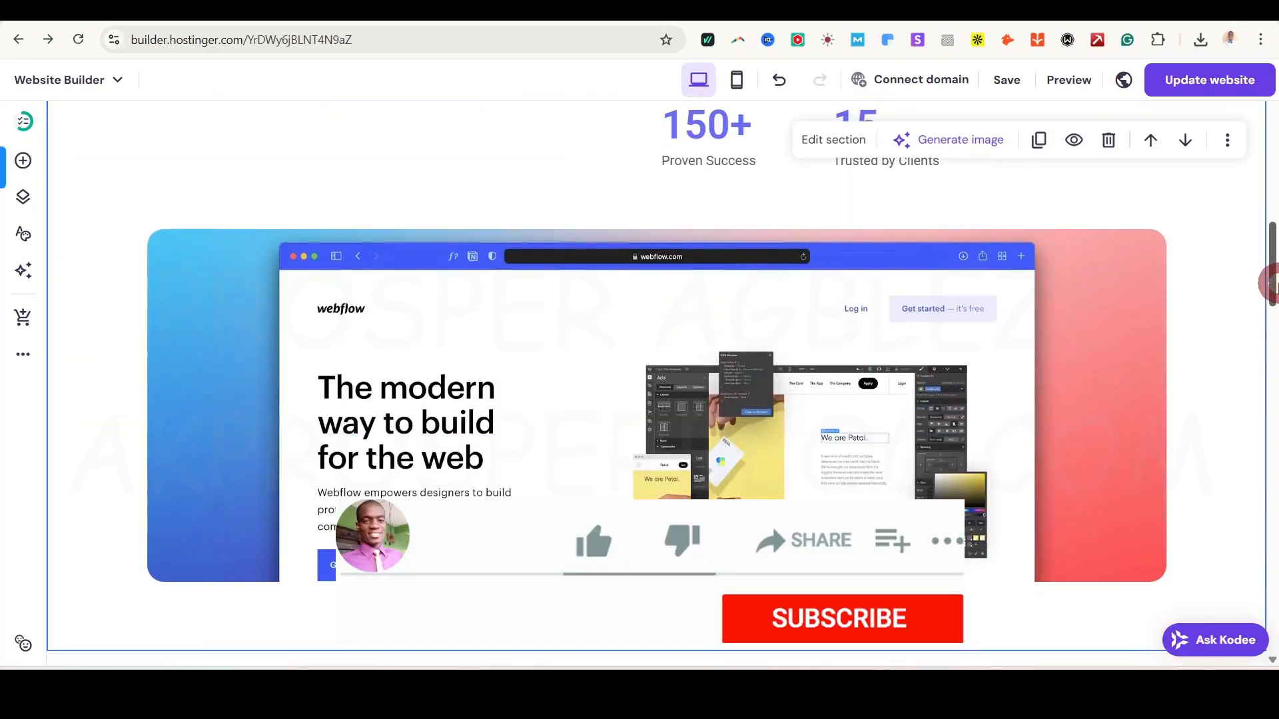